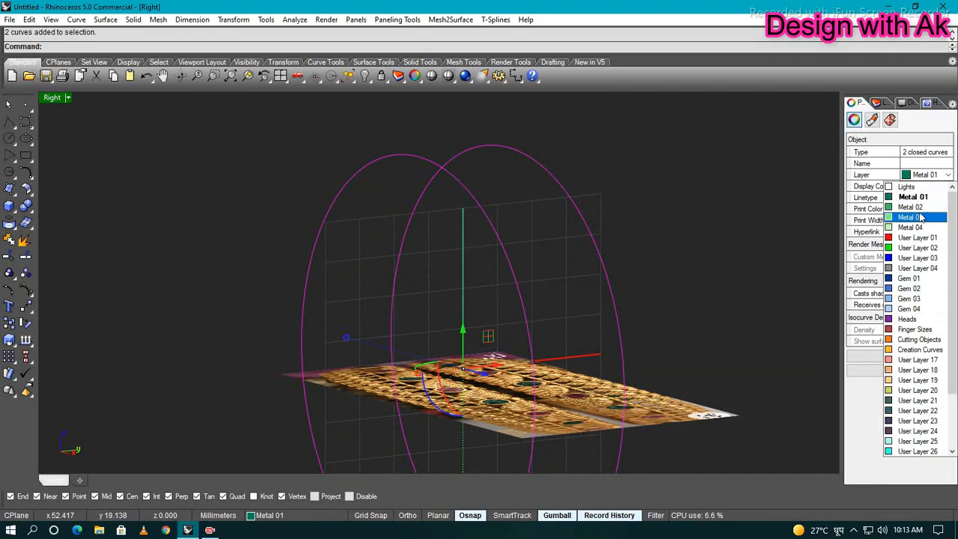
Move the two selected closed curves to the Metal 02 layer and switch to the Top view
click(918, 208)
click(551, 248)
key(ctrl+F1)
Make Metal 03 the current layer
scroll(491, 267, up, 4)
right_drag(491, 267, 447, 268)
scroll(446, 247, up, 6)
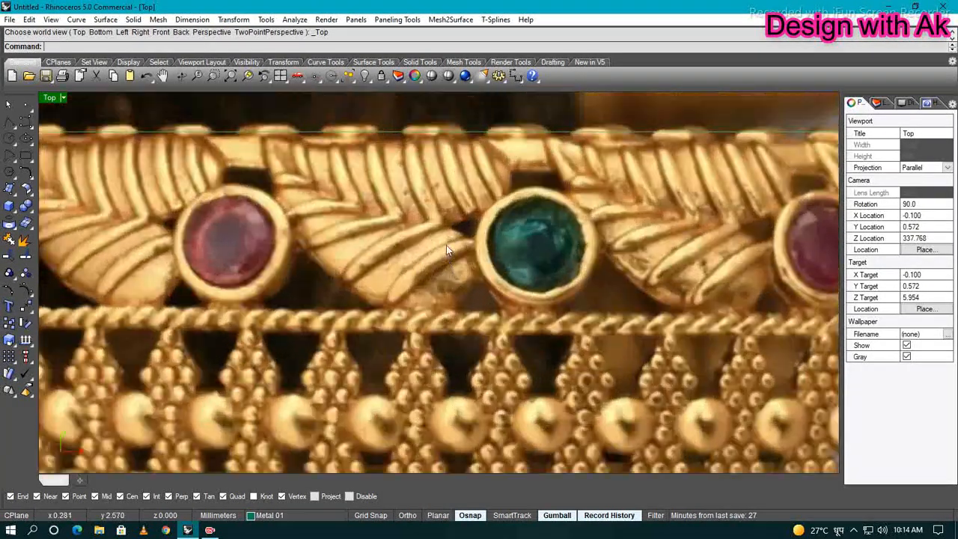
right_drag(446, 217, 439, 292)
right_click(439, 292)
click(881, 105)
click(897, 173)
Trace the leaf's outer lower edge between the red and green stones with an interpolated curve ending at the green stone's bezel
right_drag(505, 245, 550, 262)
scroll(565, 232, down, 4)
scroll(533, 316, up, 4)
right_drag(530, 319, 540, 338)
click(310, 173)
click(315, 207)
right_drag(316, 208, 289, 174)
click(318, 240)
right_drag(318, 240, 302, 207)
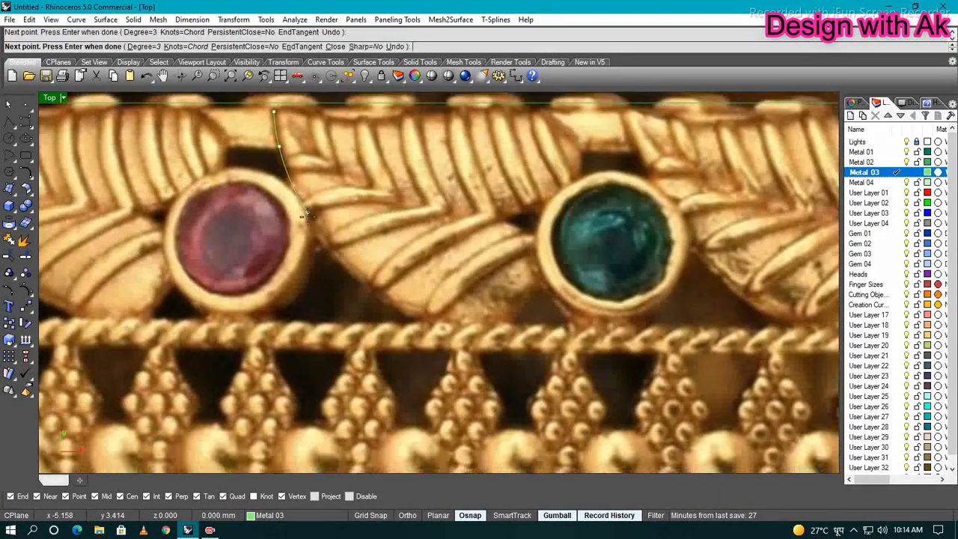
click(342, 269)
right_drag(342, 269, 321, 242)
click(380, 282)
right_drag(380, 282, 359, 256)
click(405, 277)
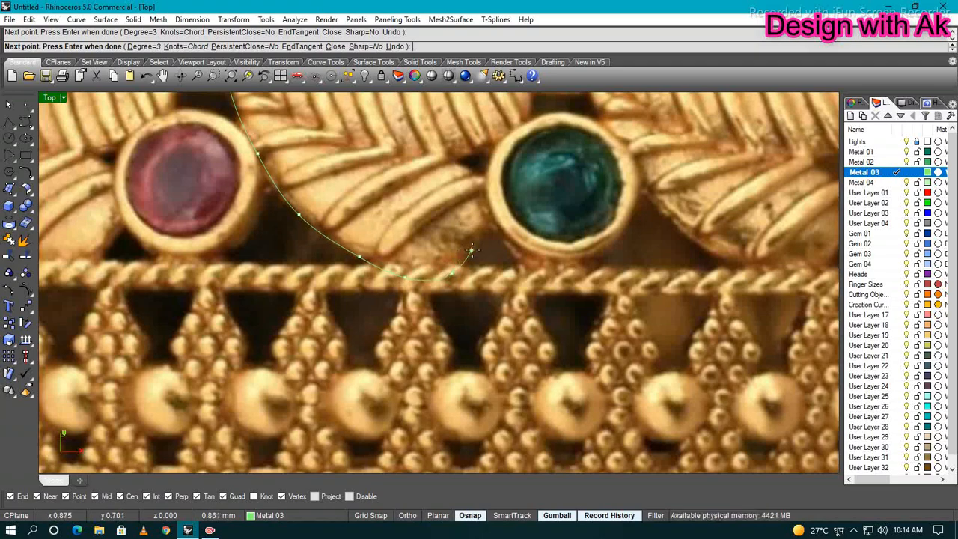
click(496, 230)
key(Return)
Rebuild the leaf's lower edge curve with degree 3, deleting the input curve
right_drag(497, 229, 534, 309)
click(510, 324)
key(ctrl+r)
drag(405, 166, 385, 163)
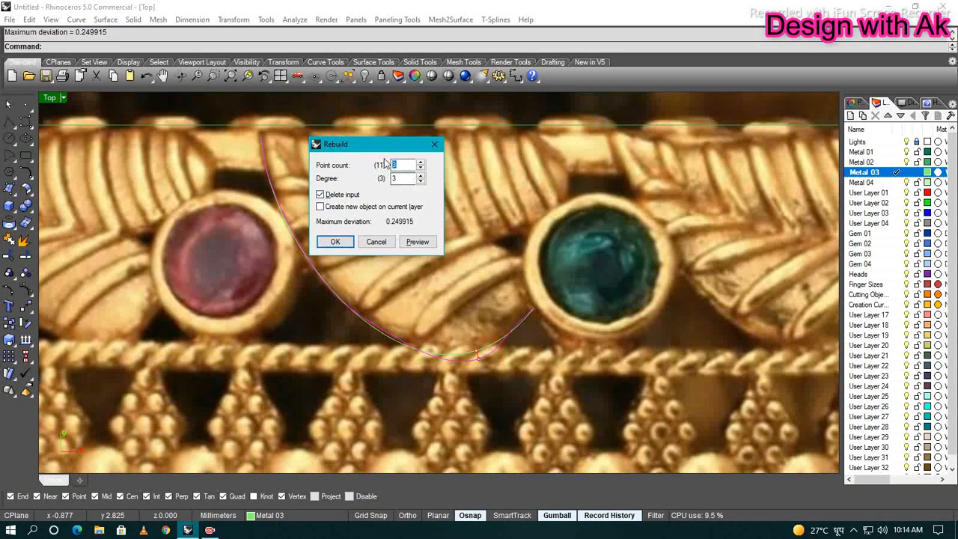
click(341, 242)
scroll(440, 280, down, 1)
right_drag(440, 280, 435, 304)
scroll(488, 303, up, 1)
click(488, 303)
Draw an interpolated curve along the leaf's midrib, from the upper tip of the edge curve to the green stone
scroll(322, 217, up, 6)
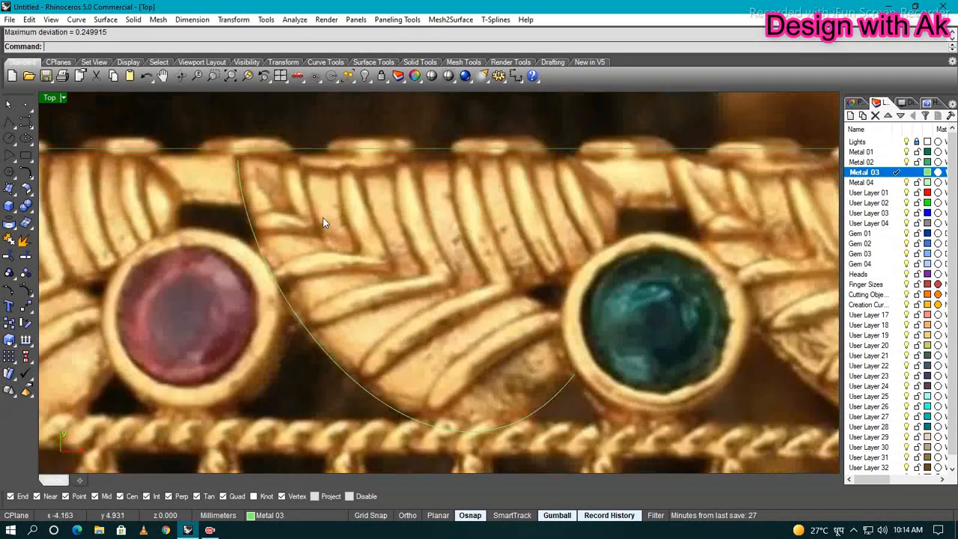
right_drag(323, 217, 395, 268)
text(W)
key(Return)
click(263, 178)
click(307, 211)
right_drag(308, 211, 261, 176)
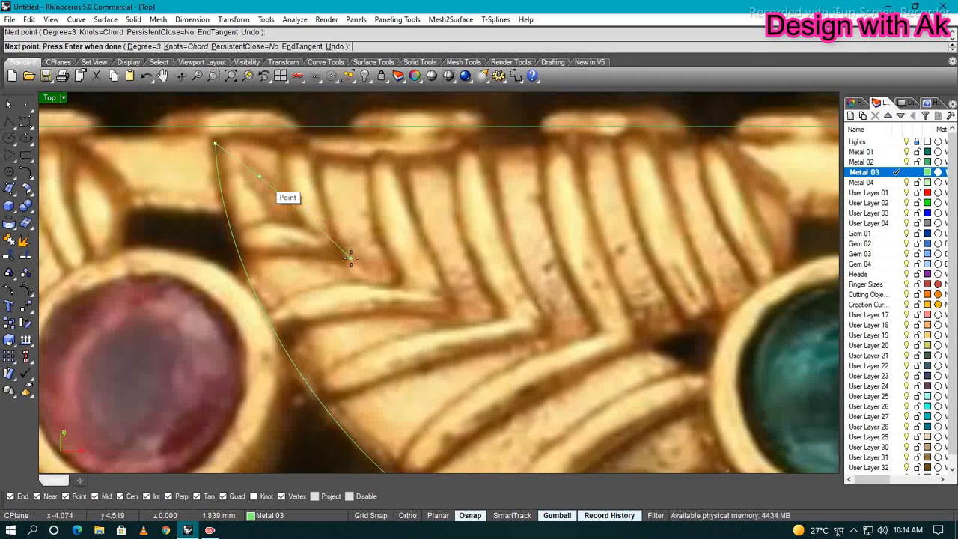
click(352, 258)
right_drag(352, 257, 304, 221)
click(427, 274)
right_drag(427, 274, 351, 225)
click(495, 254)
right_drag(495, 255, 473, 225)
click(491, 242)
click(509, 250)
click(512, 275)
right_click(513, 275)
Extend the lower edge curve and the midrib curve until they cross each other at the green stone
click(488, 321)
scroll(506, 316, up, 6)
text(E)
key(Return)
click(447, 323)
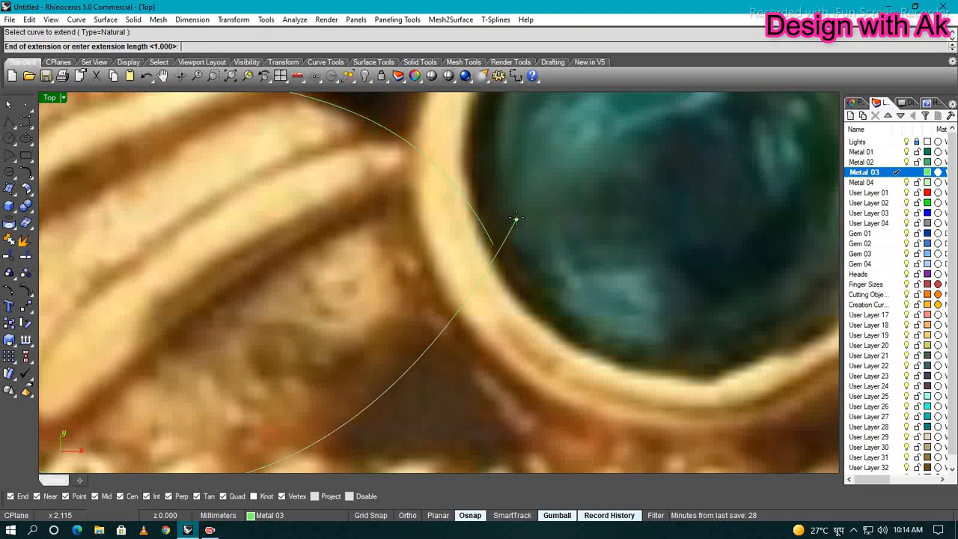
scroll(480, 237, up, 7)
click(489, 214)
text(EXT)
key(Return)
click(503, 243)
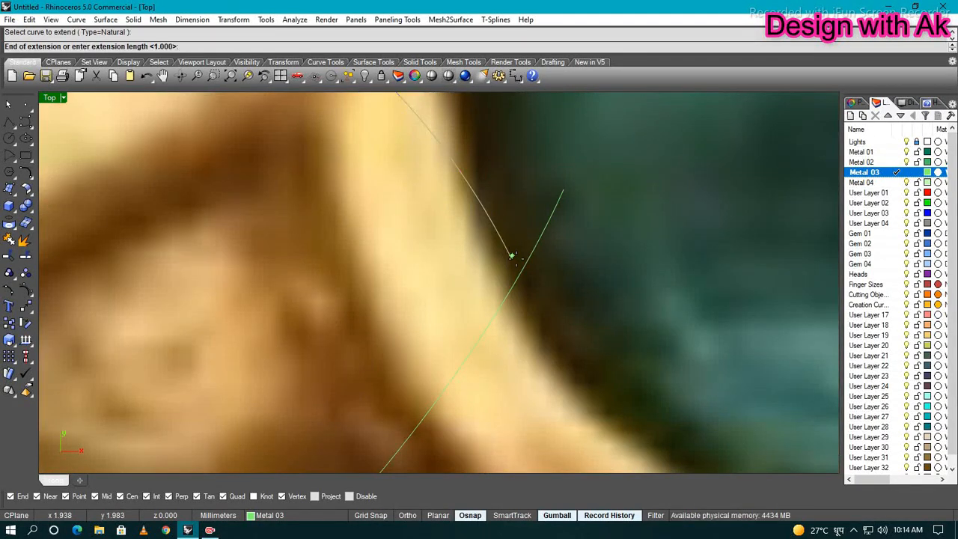
click(533, 315)
right_click(561, 324)
Trim the overhanging ends of both curves beyond their intersection at the green stone
drag(565, 330, 449, 252)
scroll(442, 252, down, 6)
text(TR)
key(Return)
click(485, 235)
click(478, 272)
scroll(550, 277, down, 10)
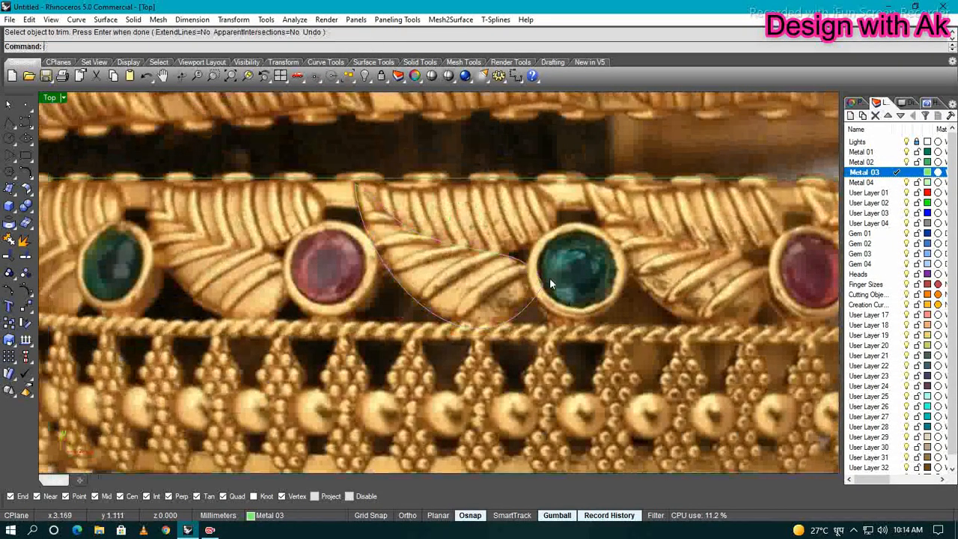
Rebuild the trimmed edge and midrib curves and check how their ends meet at the green stone
drag(495, 233, 447, 290)
text(REB)
key(Return)
key(Return)
scroll(531, 307, up, 18)
right_drag(533, 309, 521, 233)
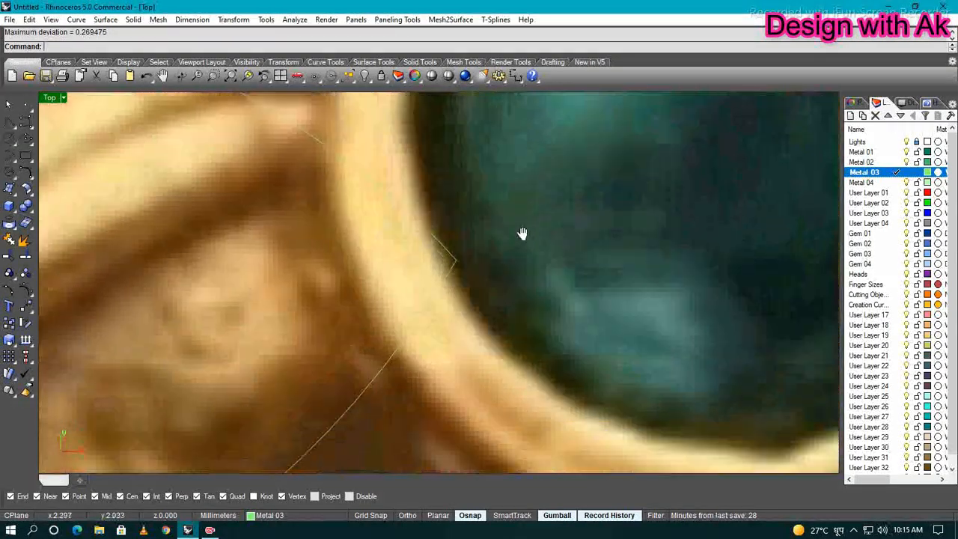
scroll(520, 228, down, 12)
right_drag(487, 161, 553, 213)
Draw a line across the leaf from the lower edge to the midrib and rebuild it with degree 3
scroll(553, 214, down, 2)
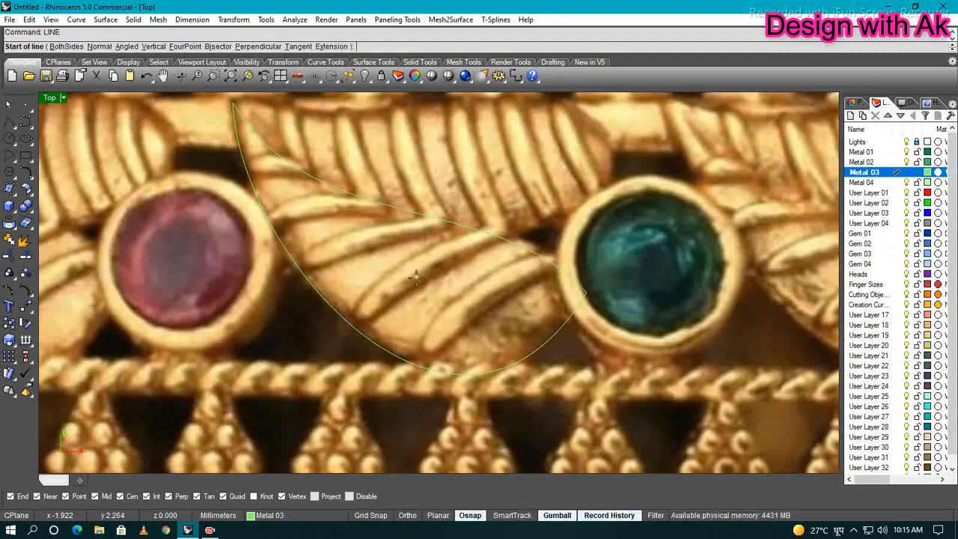
click(360, 330)
click(401, 210)
scroll(383, 259, up, 6)
right_drag(383, 259, 431, 278)
click(431, 278)
text(REB)
key(Return)
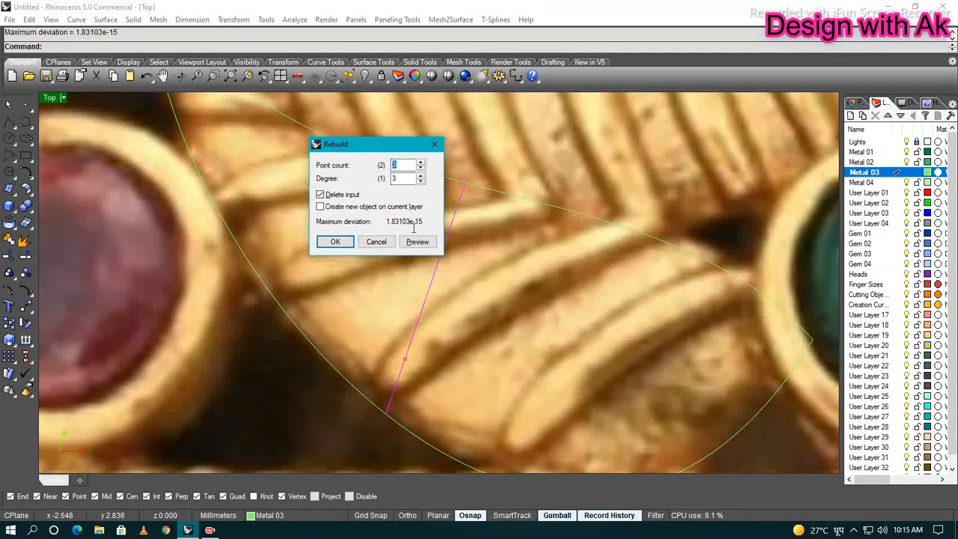
key(Return)
Raise the two middle control points of the cross curve vertically so it arches above the leaf outline
drag(404, 245, 478, 367)
scroll(465, 318, down, 5)
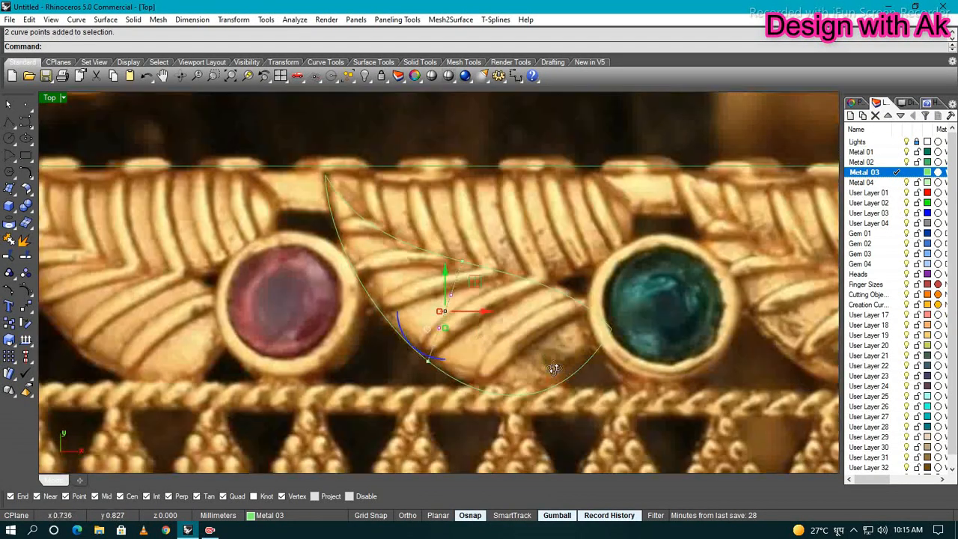
ctrl+shift+right_drag(458, 367, 447, 281)
drag(443, 290, 443, 268)
ctrl+shift+right_drag(449, 273, 528, 334)
key(ctrl+F1)
scroll(500, 297, up, 4)
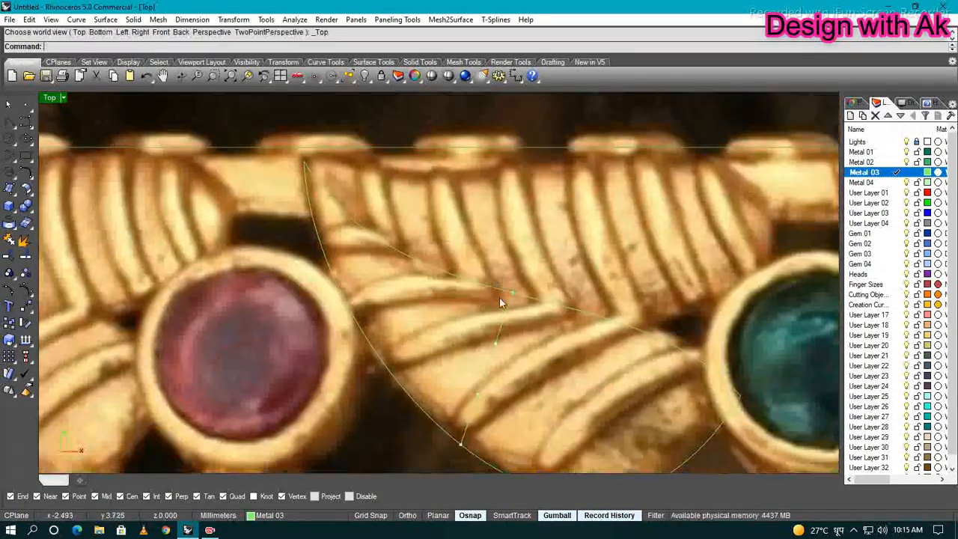
key(Escape)
Create a network surface from the two leaf outline curves and the arched cross curve
drag(514, 279, 421, 396)
right_drag(424, 393, 421, 351)
text(NE)
key(Return)
key(Return)
key(Escape)
ctrl+shift+right_drag(533, 370, 549, 343)
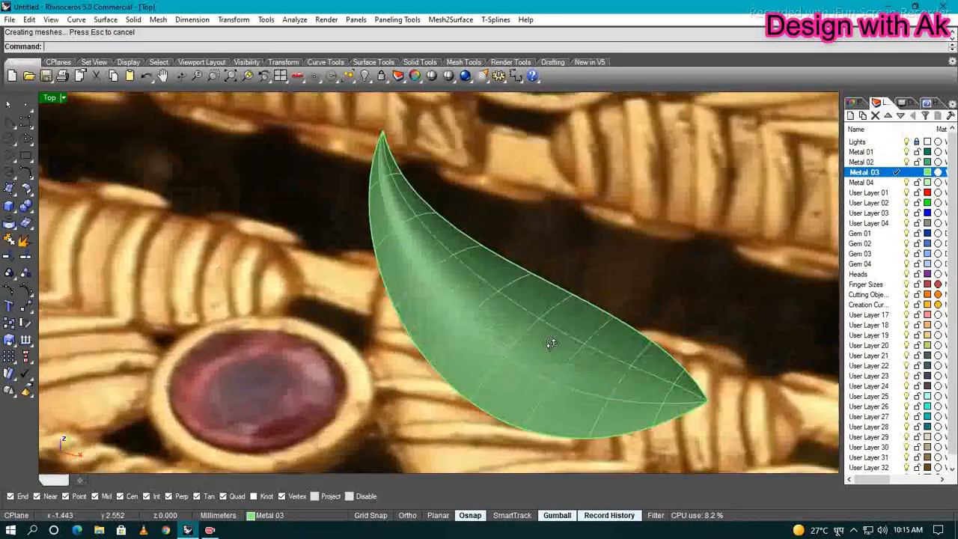
key(ctrl+F1)
Switch the Top view to wireframe display so the reference image shows through the leaf surface
scroll(490, 335, down, 2)
right_drag(490, 334, 454, 357)
click(454, 358)
click(570, 273)
key(ctrl+alt+w)
scroll(518, 386, up, 2)
right_drag(518, 386, 489, 344)
text(LINE)
key(Return)
key(Escape)
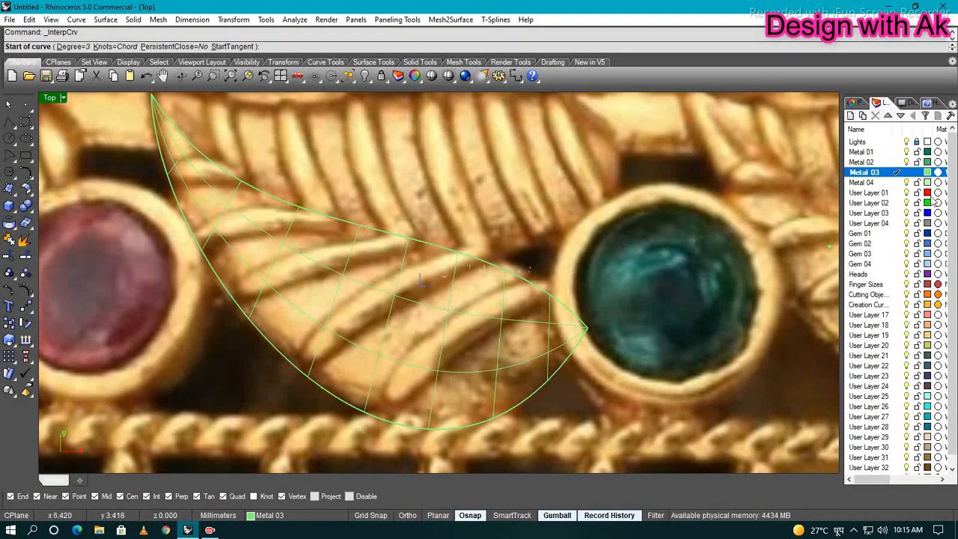
Make Metal 04 the current layer and trace the leaf's lowest vein, nearest the green stone, with an interpolated curve
click(897, 183)
click(370, 415)
click(405, 382)
right_drag(452, 329, 442, 352)
click(449, 356)
right_drag(511, 321, 497, 343)
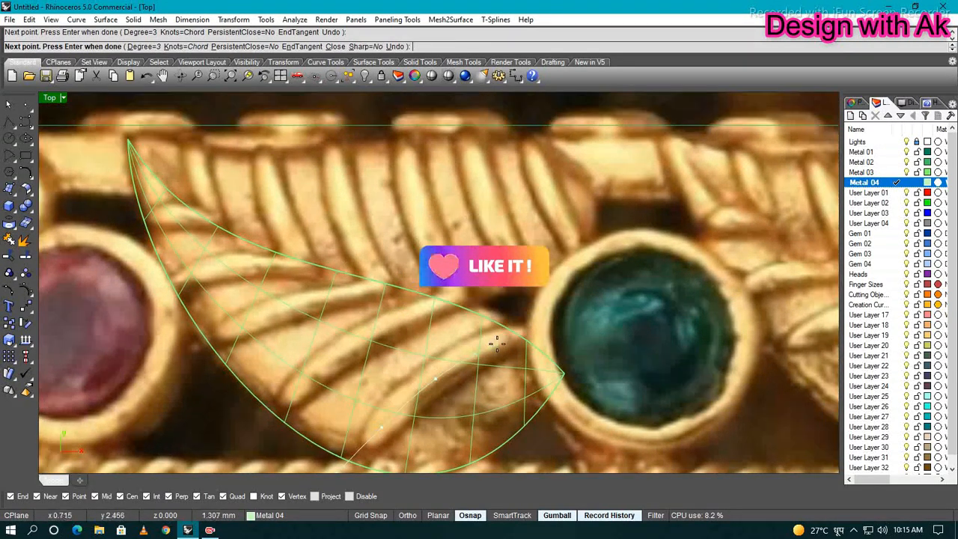
right_click(491, 310)
Trace the second vein from the bottom with an interpolated curve running past both edges of the leaf surface
click(321, 397)
right_drag(420, 333, 482, 320)
scroll(359, 370, up, 5)
click(357, 372)
scroll(359, 378, down, 3)
click(425, 339)
click(483, 322)
right_drag(557, 299, 519, 334)
click(520, 334)
right_drag(605, 297, 569, 327)
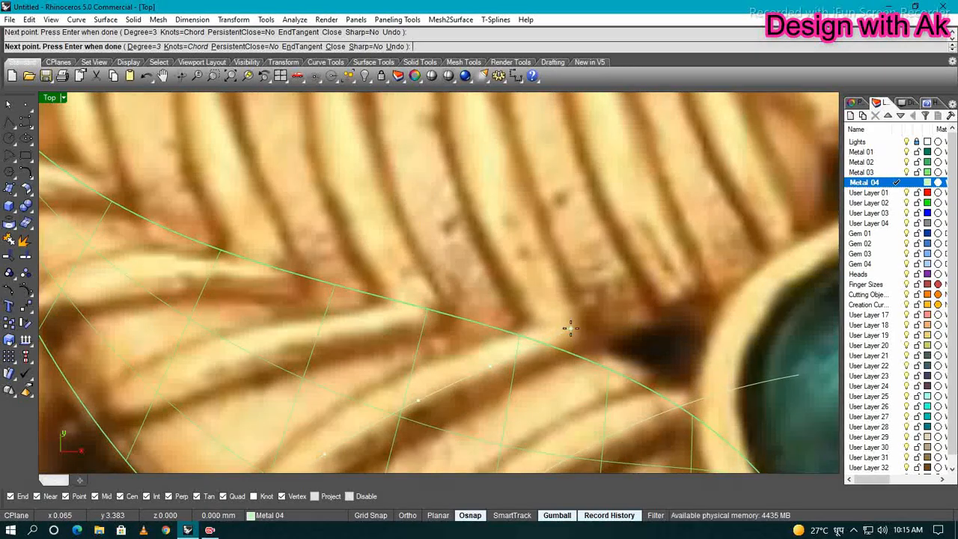
right_drag(389, 340, 537, 326)
right_click(537, 325)
Trace the leaf's middle vein with an interpolated curve from outside the lower edge to beyond the midrib
right_drag(409, 314, 375, 346)
click(376, 346)
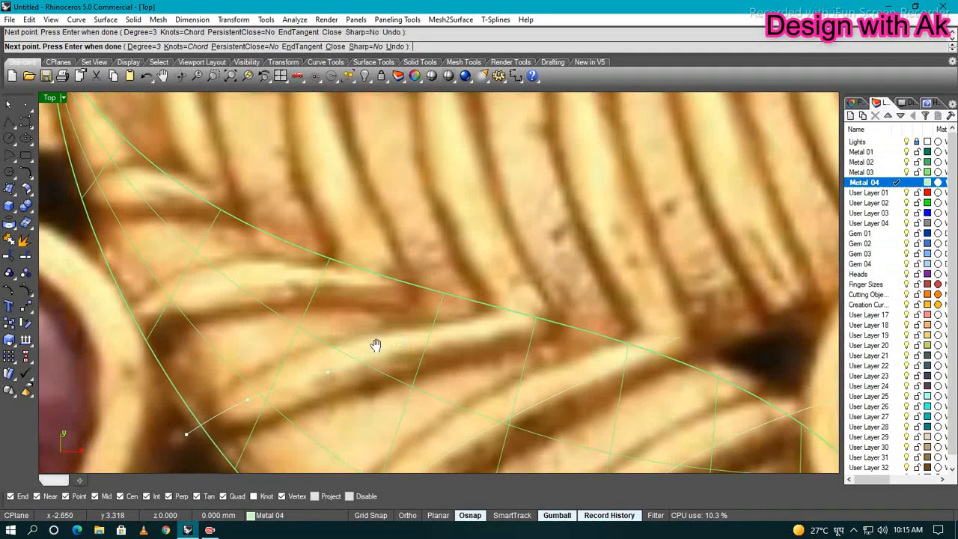
right_drag(498, 336, 571, 361)
click(496, 322)
right_click(495, 322)
right_click(571, 362)
Draw an interpolated curve along the fourth vein from the bottom, crossing both edges of the leaf surface
click(206, 384)
click(360, 342)
right_drag(362, 341, 503, 404)
click(325, 349)
click(454, 355)
right_click(454, 355)
right_click(503, 404)
Trace the short uppermost vein near the leaf's tip with an interpolated curve crossing both leaf edges
click(276, 364)
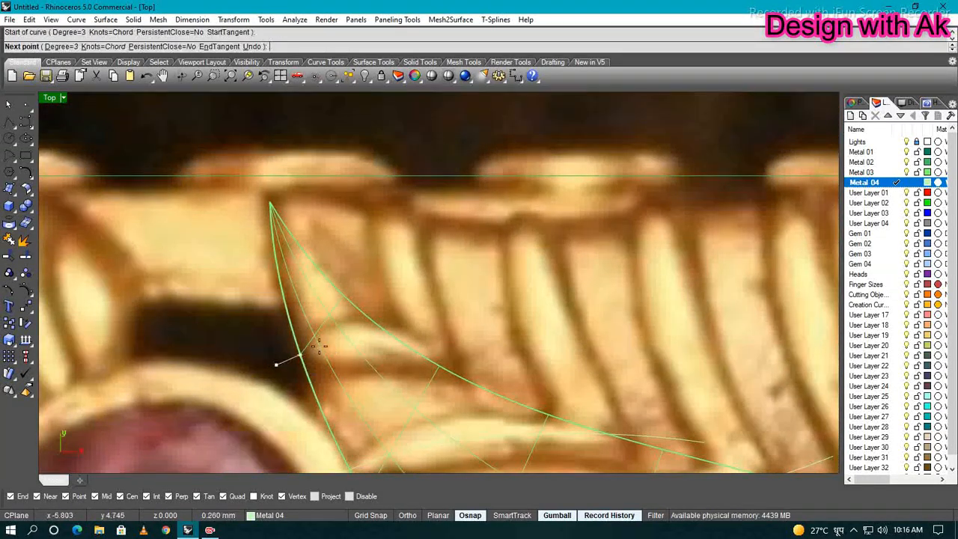
click(333, 345)
click(476, 344)
right_click(476, 343)
scroll(450, 337, down, 8)
scroll(334, 296, up, 6)
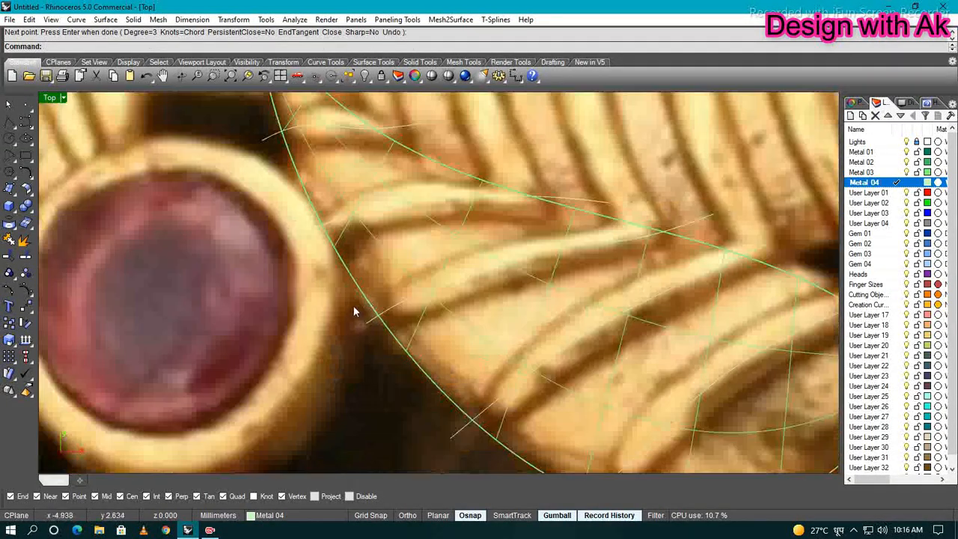
Group the five traced vein curves of the leaf
click(354, 306)
shift+click(345, 262)
shift+click(308, 180)
scroll(337, 281, down, 6)
right_drag(375, 345, 372, 290)
shift+click(406, 324)
shift+click(475, 365)
scroll(472, 374, up, 4)
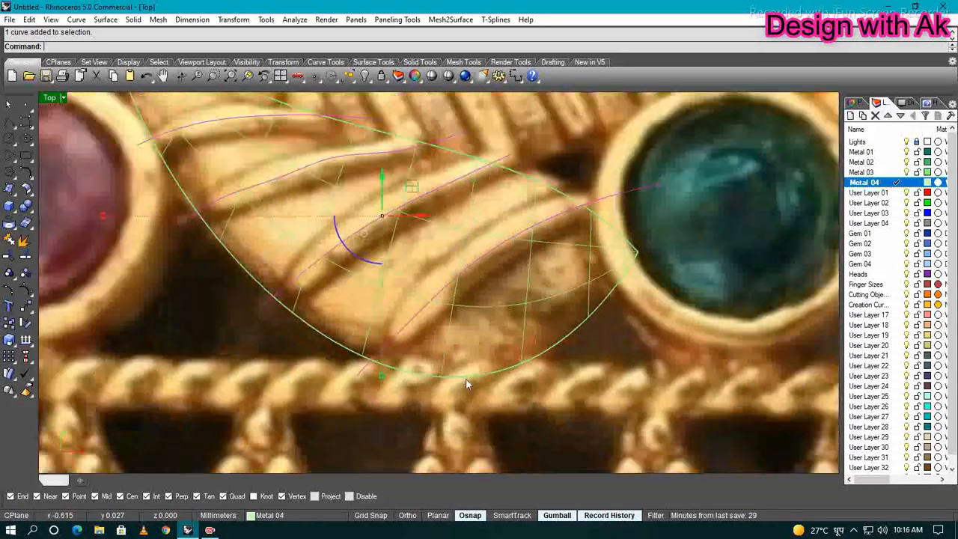
scroll(467, 381, down, 2)
key(ctrl+g)
Project the grouped vein curves onto the curved leaf surface and group the projected curves
right_drag(512, 436, 524, 454)
click(491, 427)
scroll(464, 402, up, 4)
mouse_move(468, 400)
right_down()
mouse_move(505, 413)
mouse_move(464, 379)
mouse_move(469, 402)
right_up()
click(505, 414)
click(407, 429)
click(486, 425)
right_click(486, 425)
scroll(479, 425, down, 3)
key(ctrl+F1)
scroll(455, 393, up, 6)
key(ctrl+g)
Measure the width of the leaf's lowest raised vein in the reference image with an aligned dimension
scroll(461, 396, up, 2)
key(ctrl+d)
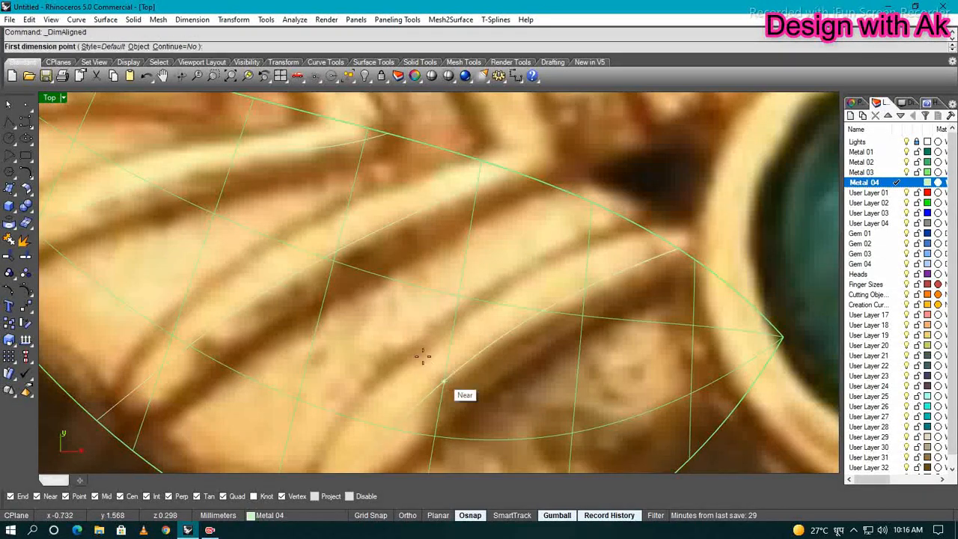
click(419, 344)
click(474, 410)
scroll(472, 409, down, 6)
key(Escape)
Try piping the five projected vein curves with a radius of 0.35 and flat caps
scroll(465, 392, up, 8)
right_drag(499, 361, 521, 410)
click(521, 410)
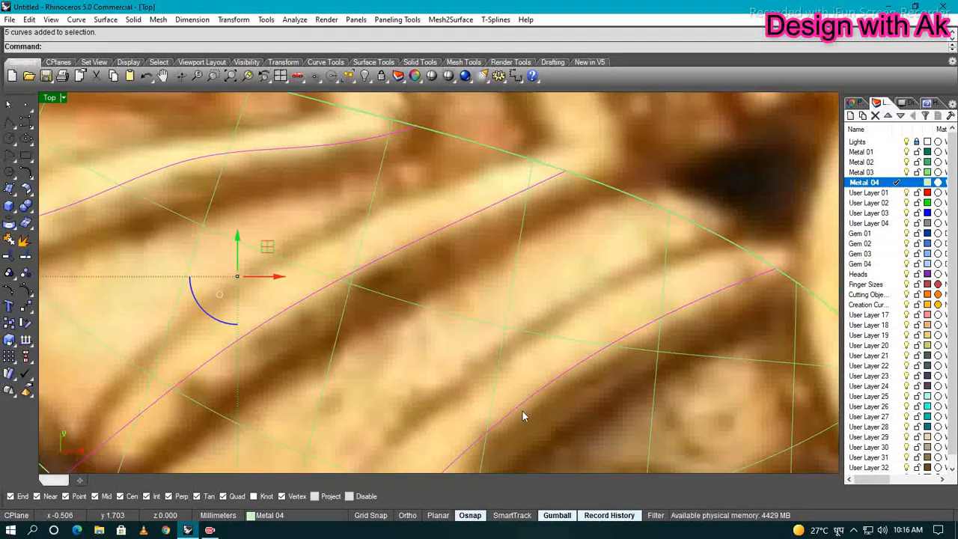
key(ctrl+p)
text(.35)
key(Return)
scroll(520, 367, down, 8)
key(Return)
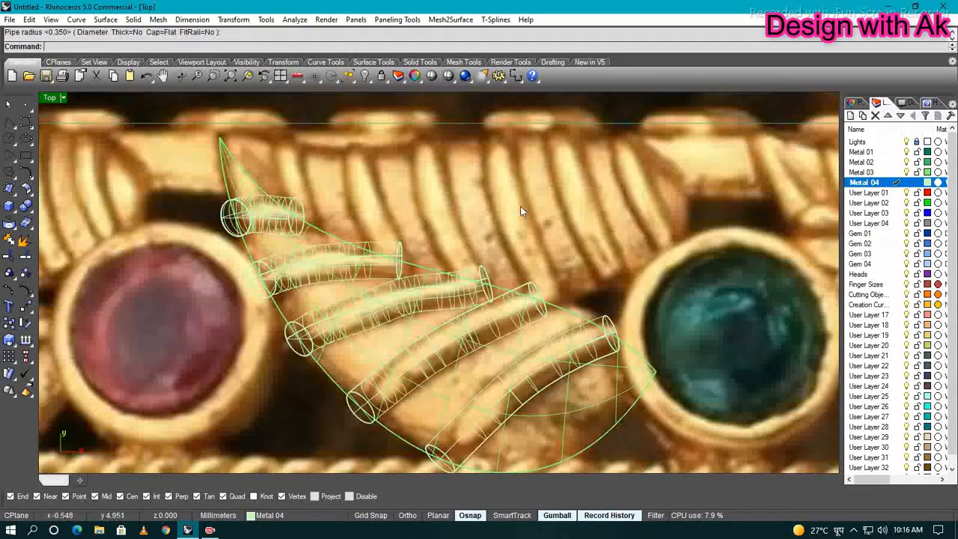
key(ctrl+alt+s)
key(ctrl+z)
Try piping the five vein curves with rounded caps, keeping the radius of 0.35
mouse_move(601, 304)
ctrl+shift+right_down()
mouse_move(556, 323)
mouse_move(507, 270)
mouse_move(505, 247)
mouse_move(516, 277)
ctrl+shift+right_up()
key(ctrl+F1)
click(511, 341)
click(337, 224)
click(381, 213)
key(ctrl+p)
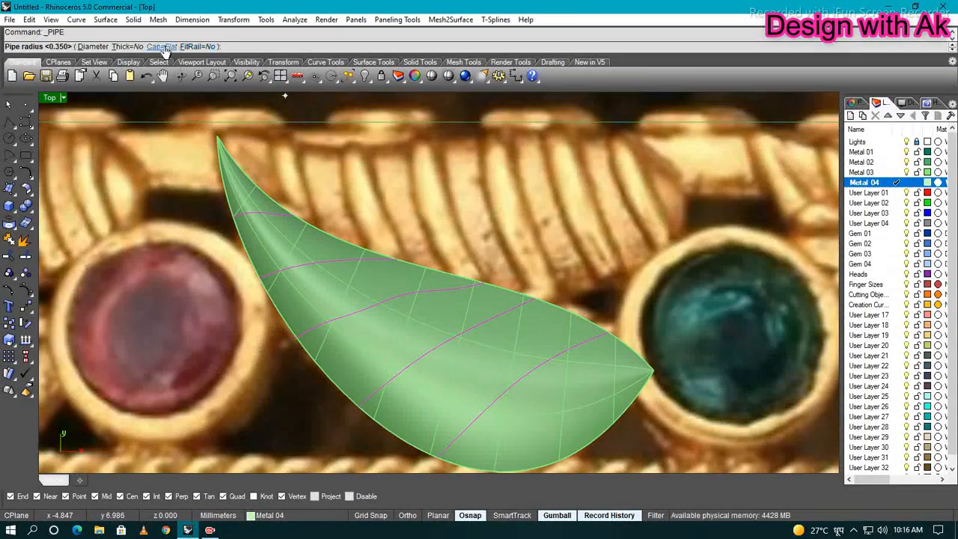
scroll(402, 166, up, 3)
key(Return)
key(Return)
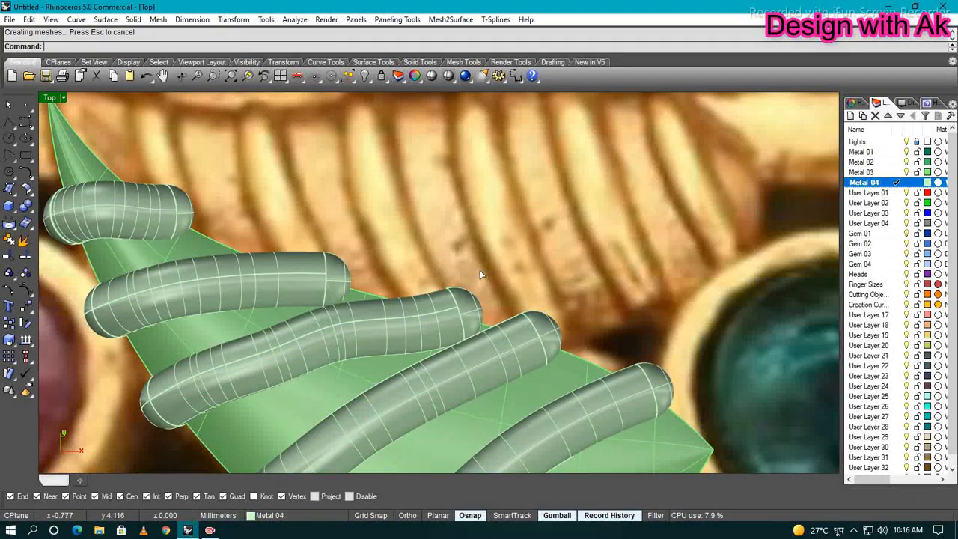
scroll(441, 295, up, 2)
key(ctrl+z)
Pipe the five projected vein curves again with a slightly smaller radius
scroll(417, 304, down, 4)
right_drag(346, 330, 437, 307)
click(436, 308)
click(376, 213)
scroll(513, 305, down, 4)
right_drag(582, 315, 501, 282)
text(pi)
key(Return)
key(Return)
scroll(512, 284, down, 5)
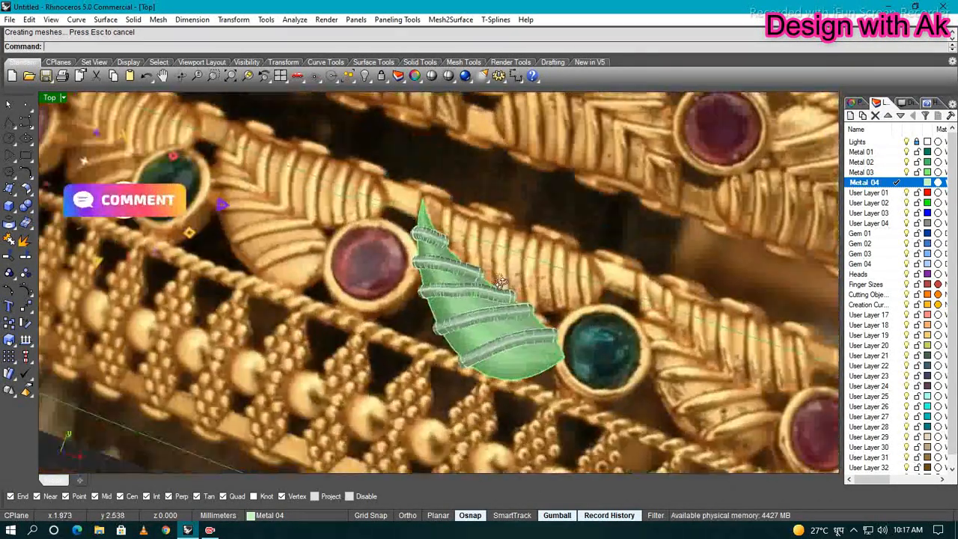
key(ctrl+F1)
scroll(515, 308, up, 5)
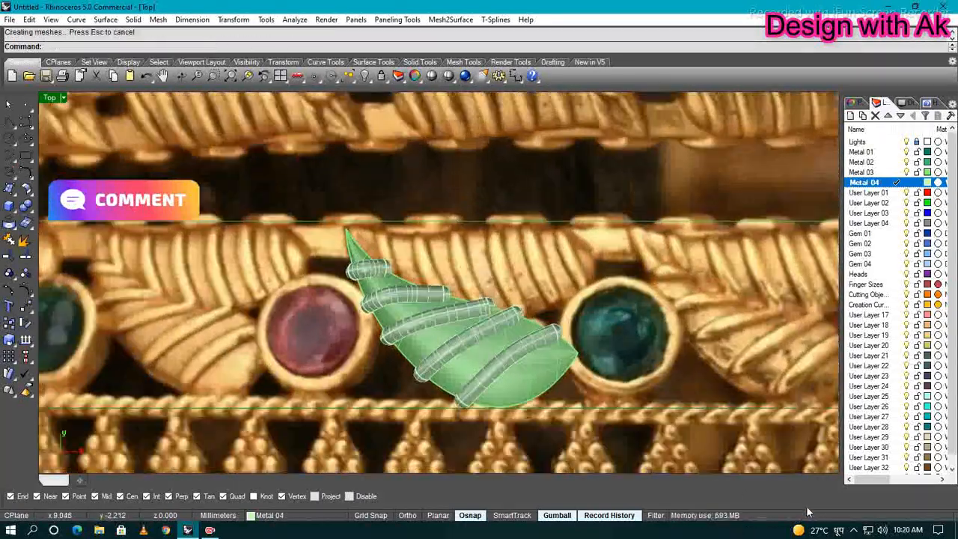
Move the leaf surface, vein pipes and curves together by the leaf's tip to align with the reference image
scroll(748, 385, down, 2)
click(432, 293)
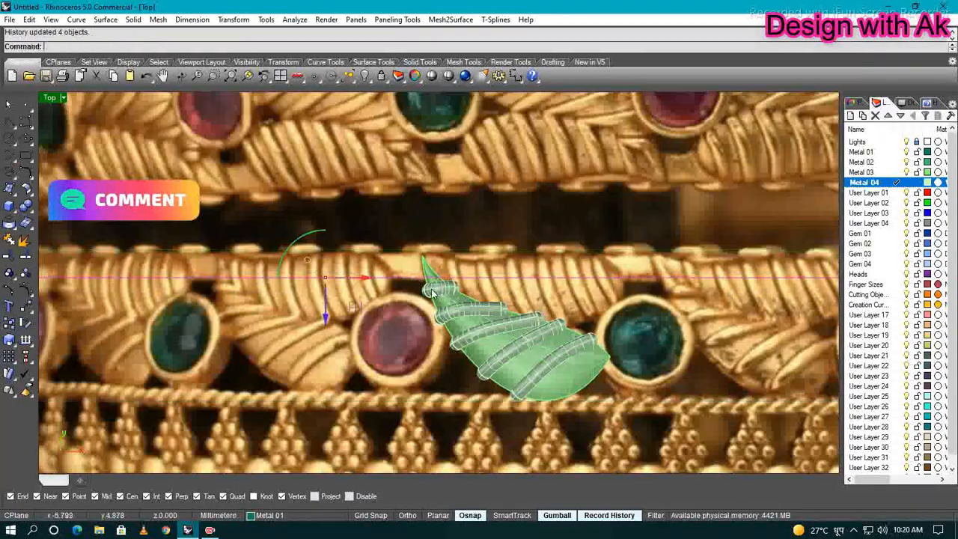
drag(520, 372, 516, 374)
scroll(479, 291, up, 4)
scroll(412, 303, down, 4)
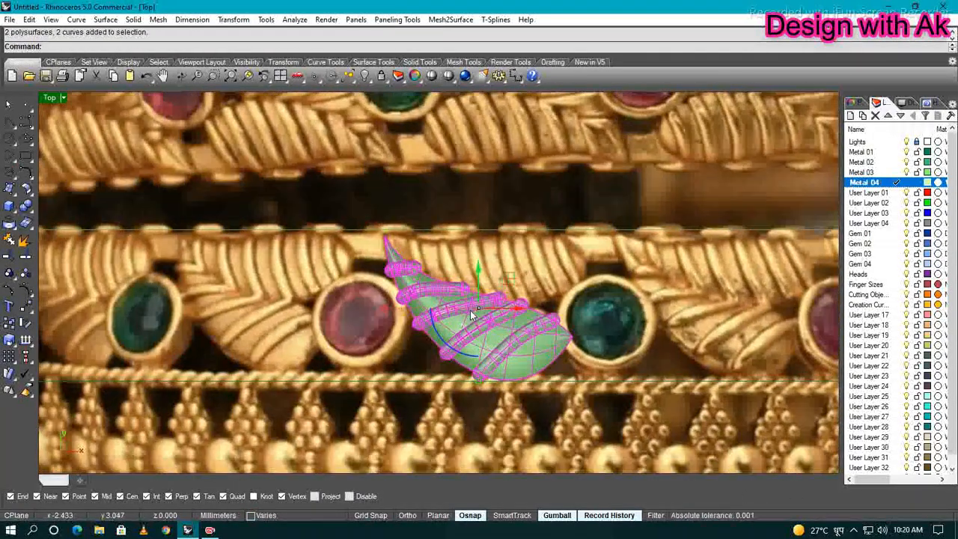
text(M)
key(Return)
click(387, 237)
scroll(413, 253, up, 6)
click(364, 224)
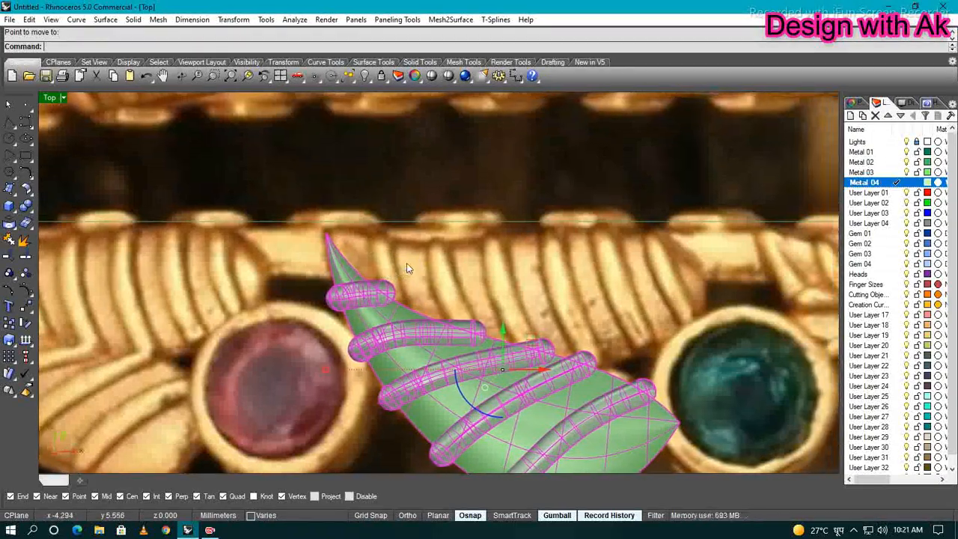
Try mirroring the leaf with its pipes across a line from its stone-side corner to its pointed tip
scroll(407, 265, down, 8)
click(514, 320)
scroll(449, 300, up, 5)
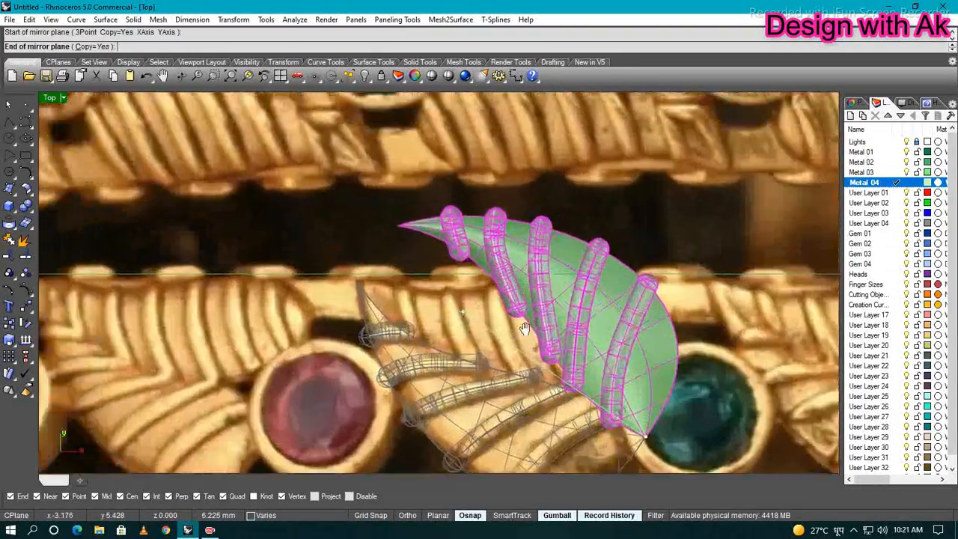
scroll(445, 302, down, 8)
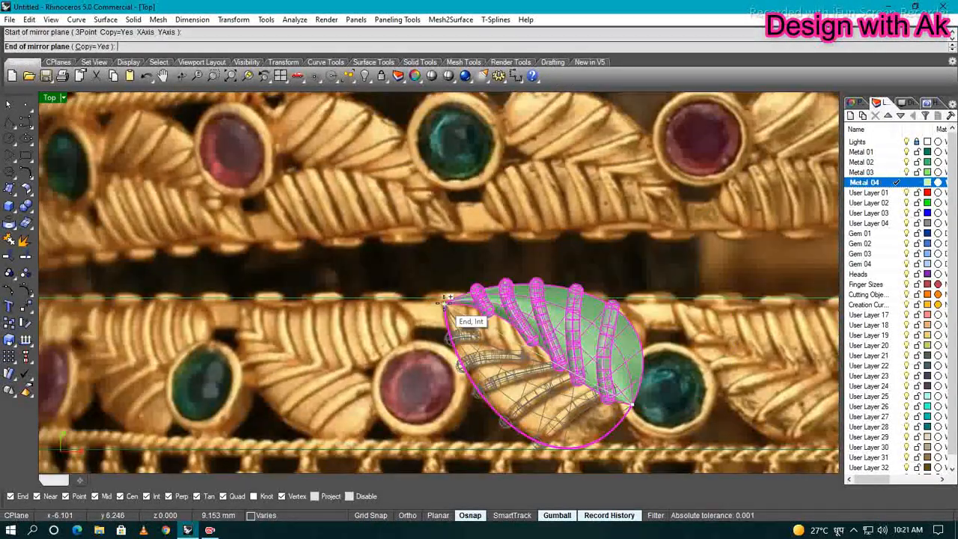
click(447, 301)
key(ctrl+z)
Delete the leaf surface and its vein pipes, keeping the outline curves
ctrl+shift+right_drag(615, 362, 564, 421)
key(ctrl+F1)
scroll(597, 326, up, 4)
click(558, 386)
drag(626, 381, 530, 324)
right_drag(530, 324, 502, 319)
key(Escape)
scroll(595, 360, up, 5)
key(Delete)
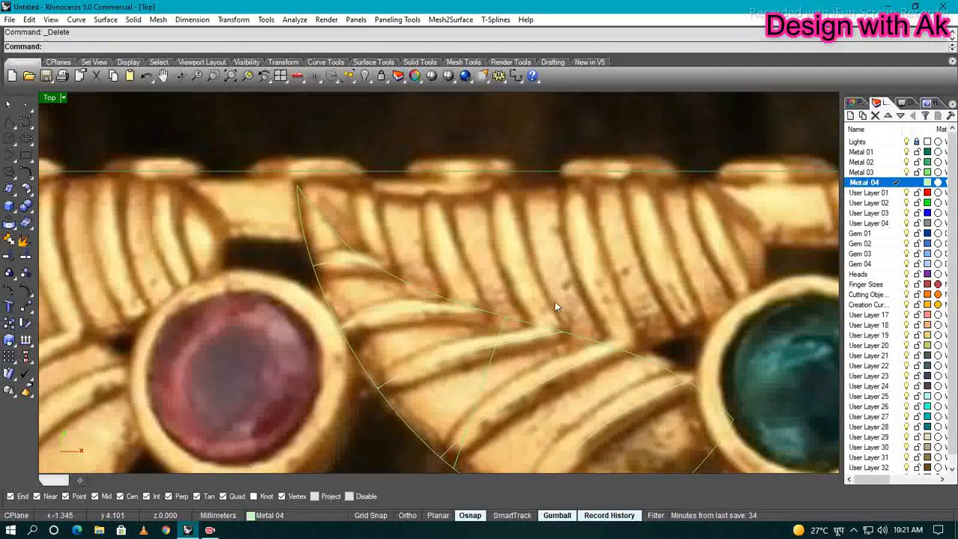
Delete the four upper projected vein curves from the leaf
scroll(555, 306, down, 1)
scroll(521, 385, up, 1)
click(550, 372)
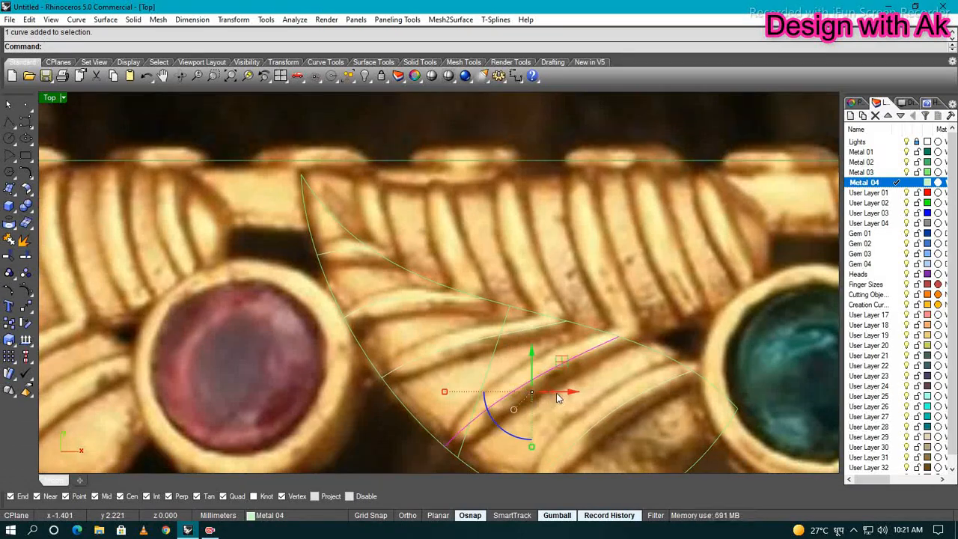
shift+click(456, 346)
shift+click(421, 299)
shift+click(364, 249)
key(Delete)
Start an interpolated curve at the leaf's pointed tip and trace the upper leaf half's wavy top edge
right_drag(391, 223, 368, 283)
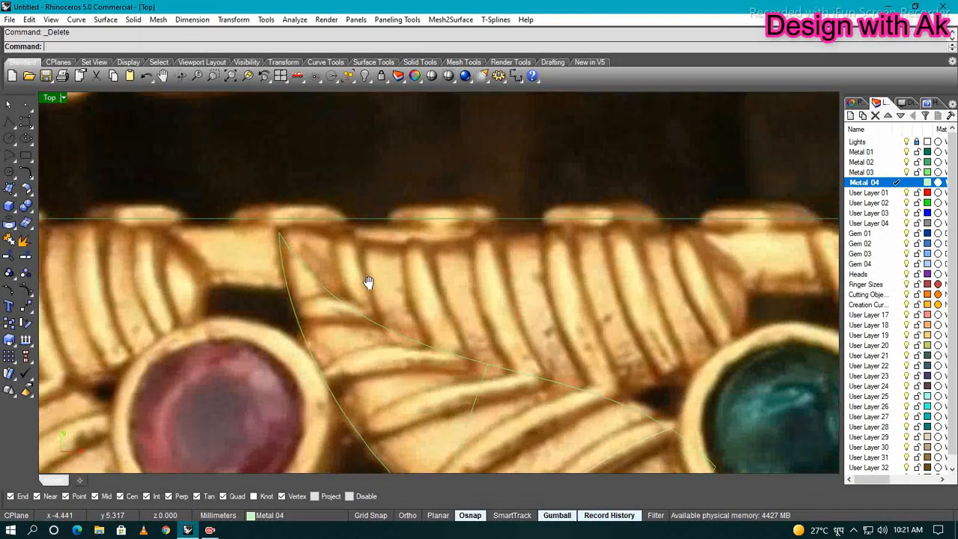
scroll(374, 270, down, 4)
scroll(315, 281, up, 6)
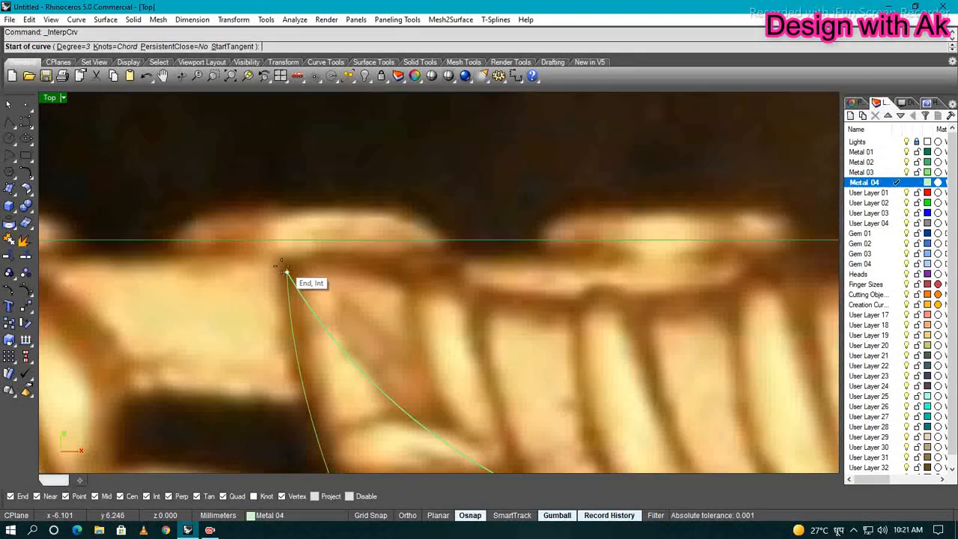
click(284, 268)
click(308, 258)
click(402, 274)
right_drag(402, 274, 346, 268)
click(493, 297)
right_drag(494, 297, 418, 294)
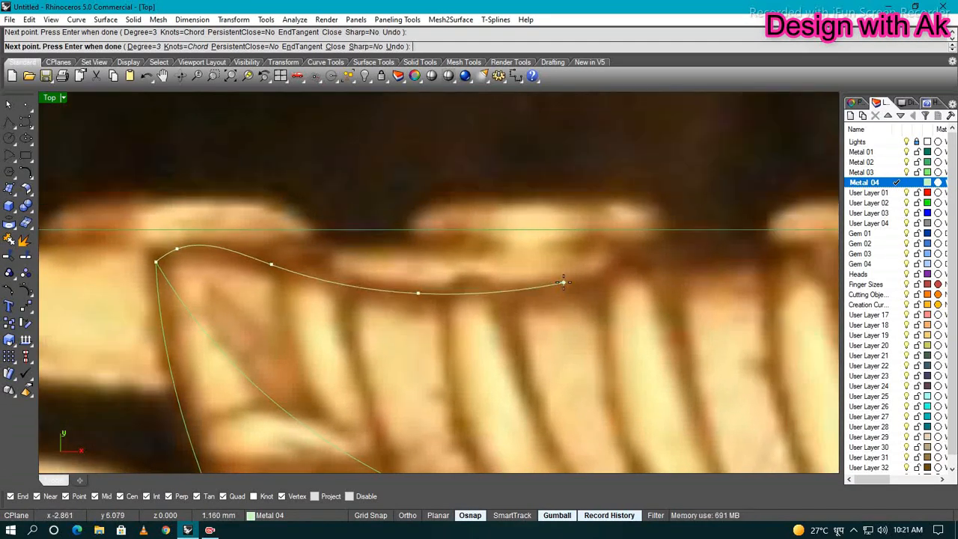
click(563, 282)
right_drag(563, 282, 504, 307)
click(614, 287)
scroll(614, 286, down, 4)
right_drag(614, 287, 531, 301)
click(627, 295)
scroll(626, 296, down, 5)
scroll(625, 297, up, 4)
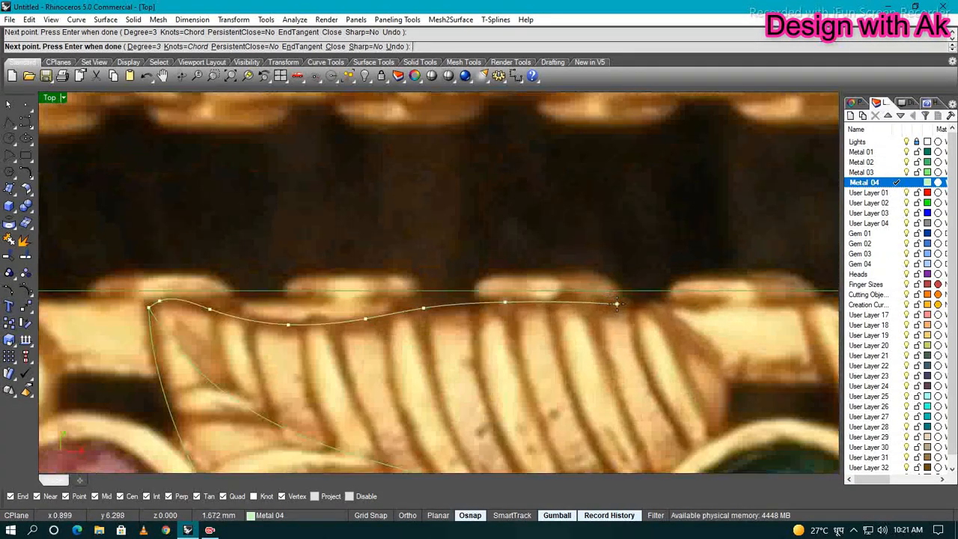
Continue the curve around the upper leaf half's rounded end, past the green stone, and finish it at the midrib
click(619, 303)
right_drag(619, 304, 598, 300)
click(631, 314)
click(643, 360)
scroll(643, 359, down, 6)
right_drag(642, 356, 634, 318)
scroll(639, 351, up, 4)
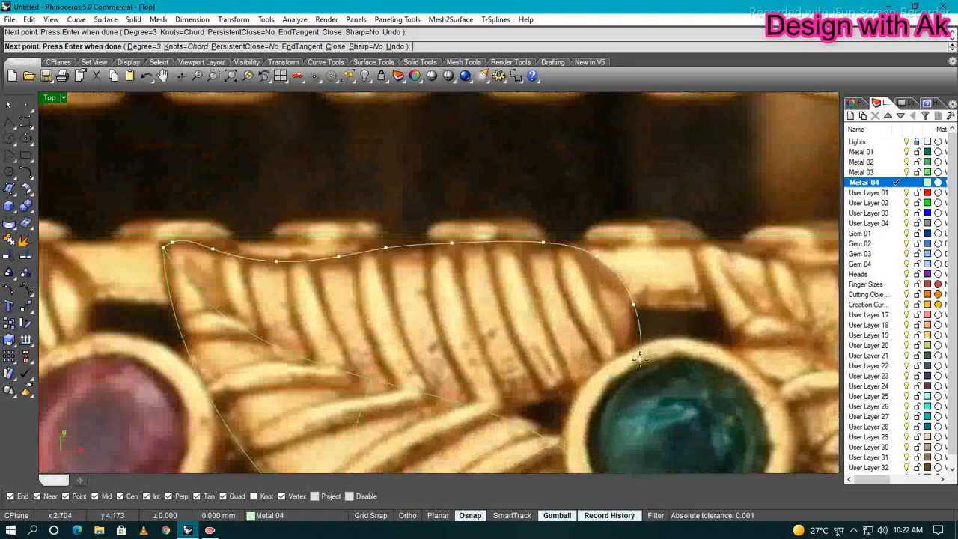
click(552, 399)
right_drag(552, 400, 575, 382)
scroll(539, 401, up, 6)
right_click(542, 402)
Raise the control points near the new outline's end so it follows the leaf edge beside the green stone
click(561, 399)
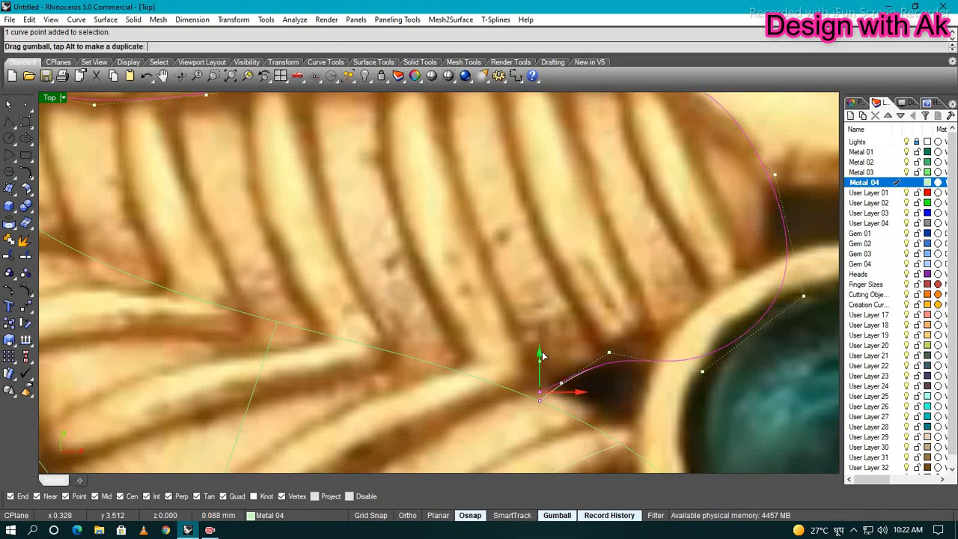
drag(543, 352, 543, 348)
click(587, 338)
scroll(593, 339, up, 4)
right_drag(593, 338, 580, 316)
right_drag(632, 374, 648, 339)
click(547, 348)
drag(551, 323, 551, 316)
scroll(552, 345, down, 8)
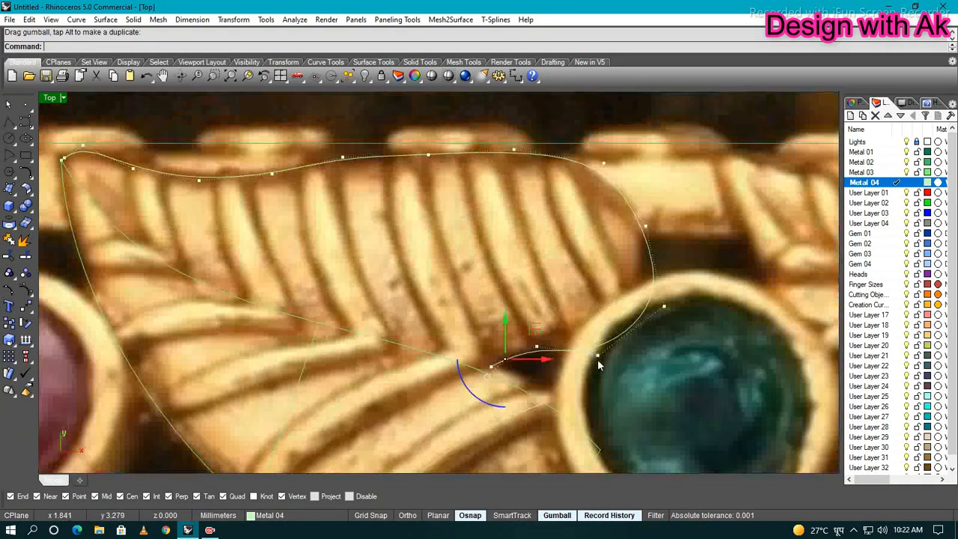
Rebuild the upper leaf outline curve and try trimming it against the midrib where they cross
key(Escape)
key(Escape)
click(600, 347)
scroll(652, 331, up, 4)
text(Rebuild)
key(Return)
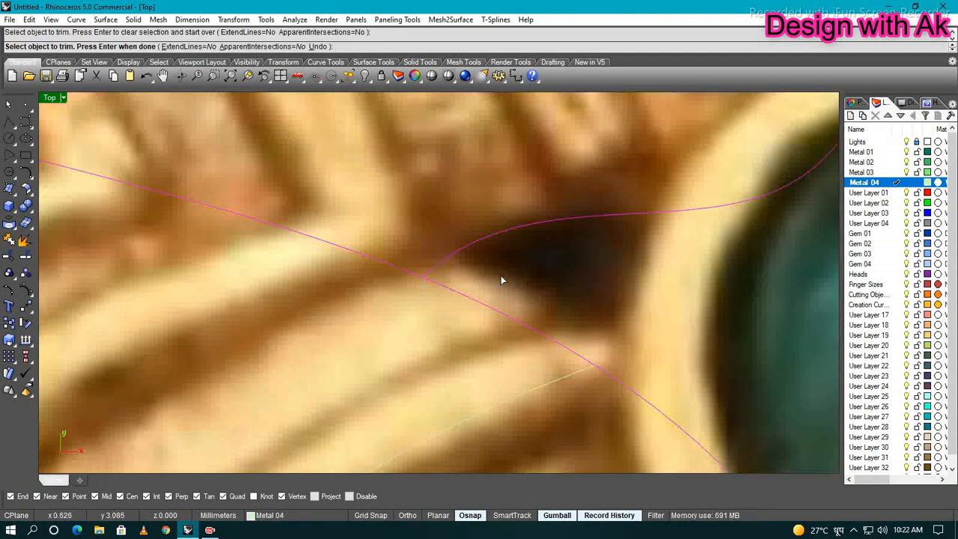
key(ctrl+z)
Trim off the upper outline's overhang at the midrib and the midrib section between that crossing and the leaf's tip
scroll(482, 295, up, 13)
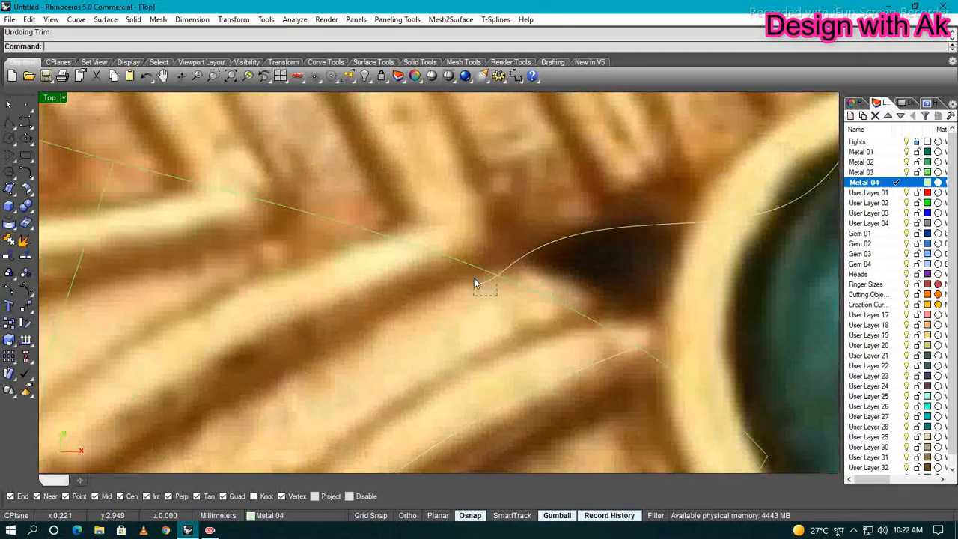
scroll(477, 262, down, 8)
mouse_move(496, 295)
mouse_down()
mouse_move(474, 278)
mouse_move(494, 276)
mouse_up()
right_drag(494, 277, 554, 288)
scroll(555, 292, up, 3)
right_click(559, 294)
click(544, 271)
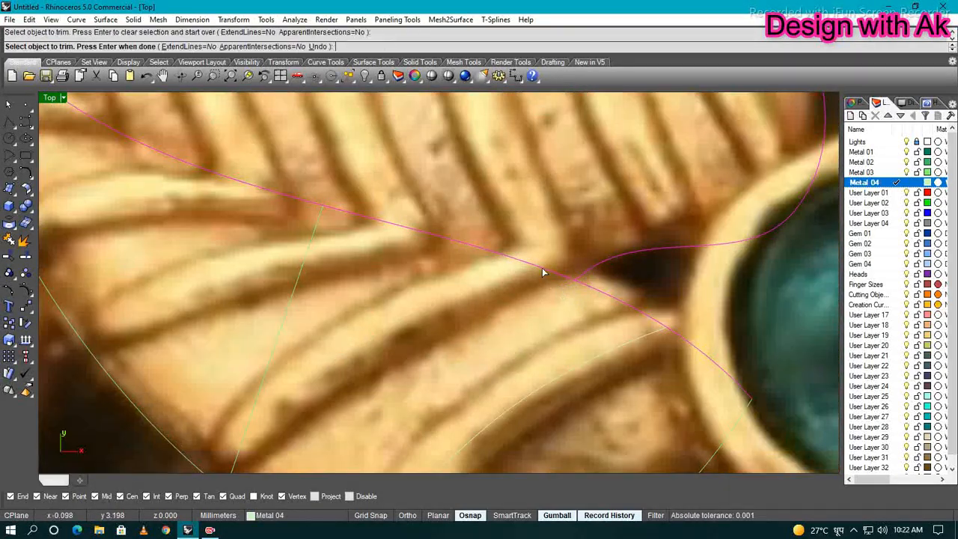
scroll(535, 271, down, 10)
right_drag(469, 265, 507, 274)
scroll(591, 306, up, 12)
right_click(591, 305)
Join the upper outline, the remaining midrib piece and the lower outline into one leaf contour and select it
drag(610, 323, 581, 300)
scroll(591, 303, down, 9)
shift+click(604, 235)
scroll(598, 284, down, 6)
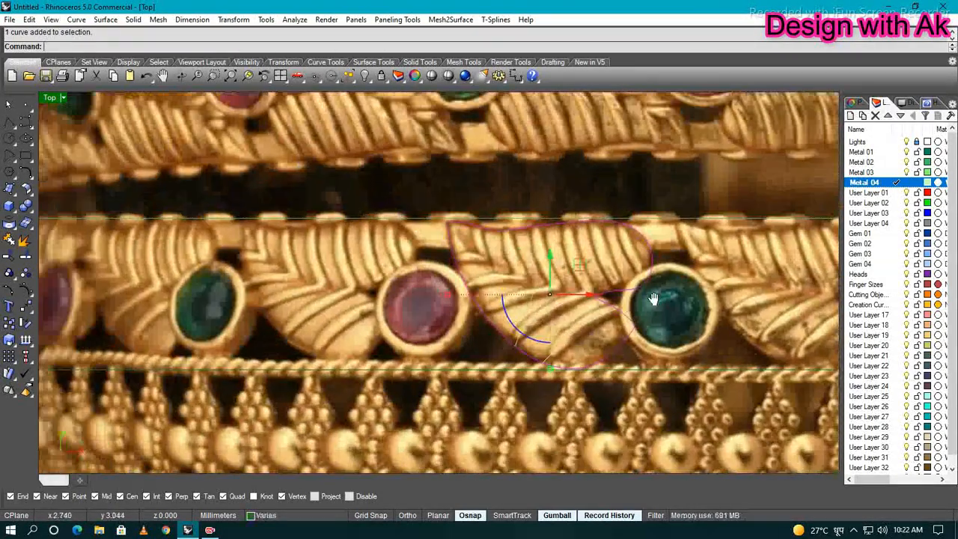
scroll(537, 276, up, 6)
key(ctrl+j)
scroll(576, 305, up, 8)
scroll(594, 300, up, 9)
click(550, 322)
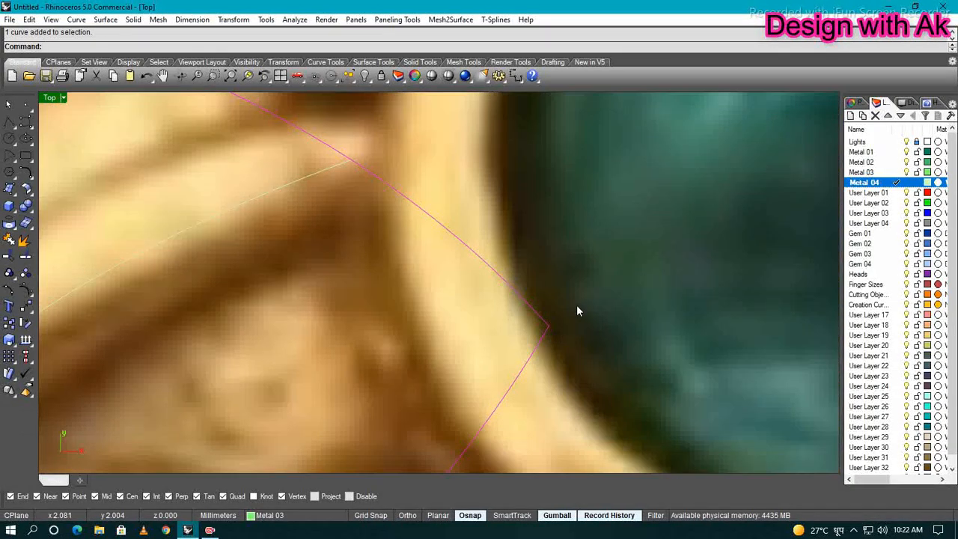
Turn on the leaf contour's control points and delete the sharp corner point beside the green stone
key(F10)
click(548, 325)
key(Delete)
scroll(612, 279, down, 9)
scroll(614, 285, up, 3)
drag(589, 290, 542, 344)
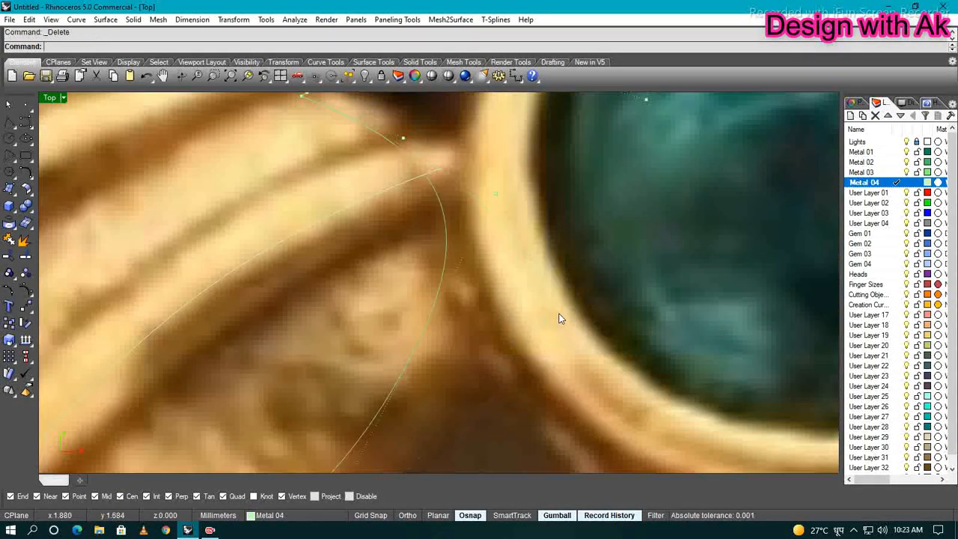
Shift the lower outline's control points below the leaf and beside the green stone outward to widen the lower lobe
scroll(558, 318, down, 10)
right_drag(543, 341, 518, 323)
scroll(469, 408, down, 5)
scroll(464, 355, up, 7)
click(472, 358)
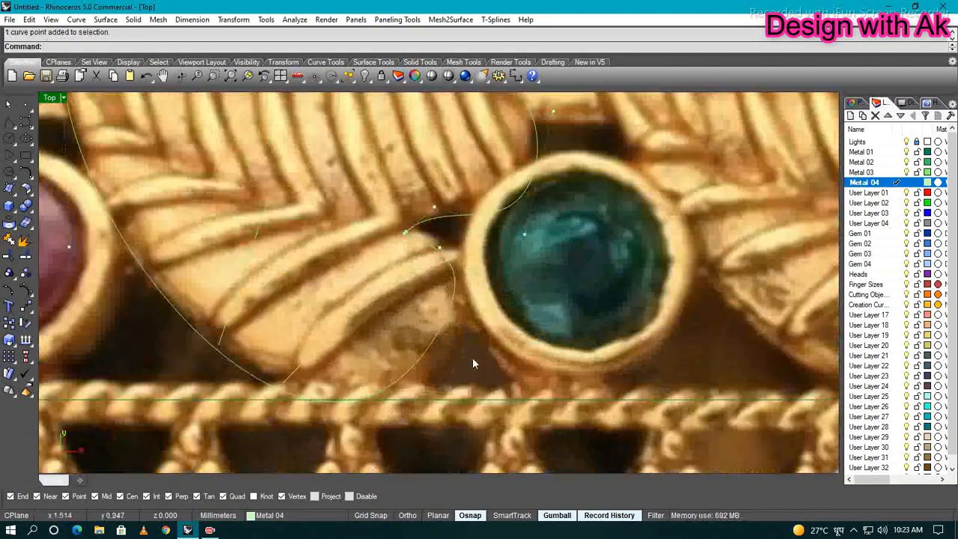
scroll(464, 322, down, 3)
shift+click(457, 270)
right_drag(434, 345, 458, 310)
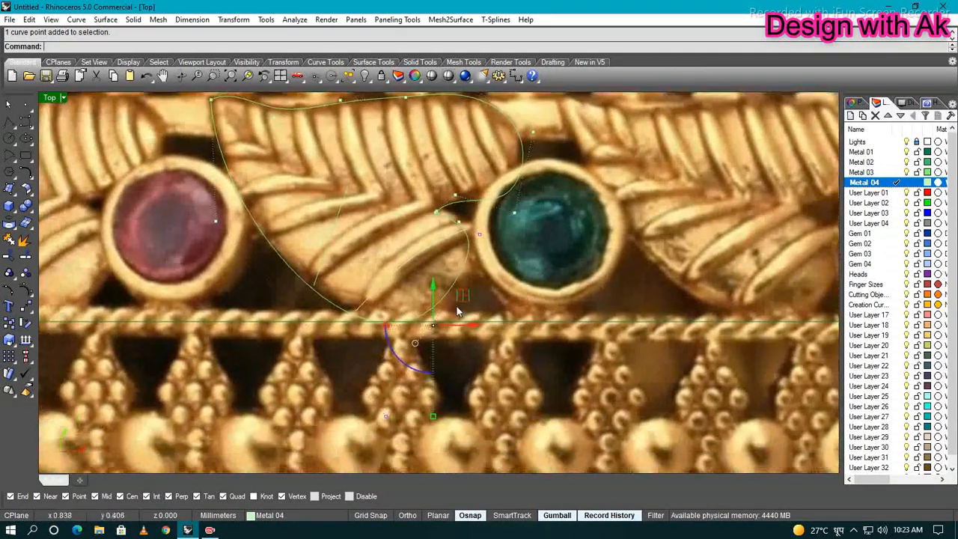
drag(477, 301, 479, 301)
right_drag(410, 400, 415, 381)
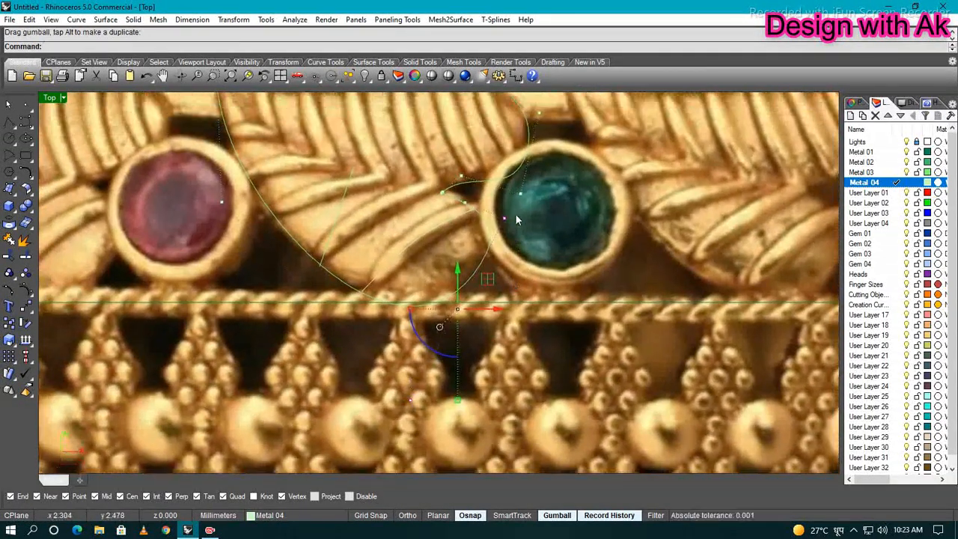
scroll(485, 312, down, 2)
drag(455, 350, 459, 345)
Adjust the outline's control points inside and above the green stone so the upper lobe follows the leaf edge
scroll(510, 216, up, 8)
right_drag(510, 216, 497, 321)
click(496, 321)
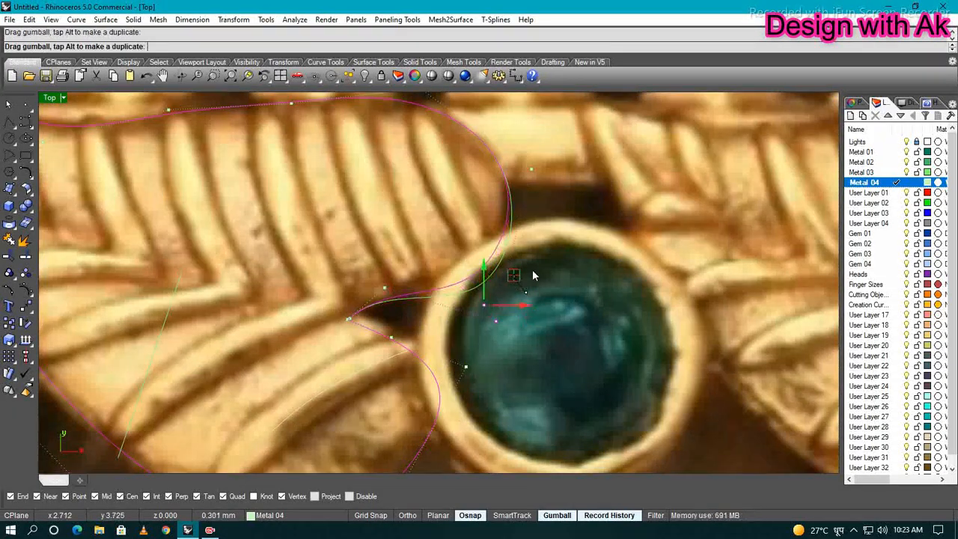
right_drag(533, 274, 534, 323)
mouse_move(552, 198)
mouse_down()
mouse_move(527, 232)
mouse_move(559, 215)
mouse_up()
right_drag(404, 440, 556, 294)
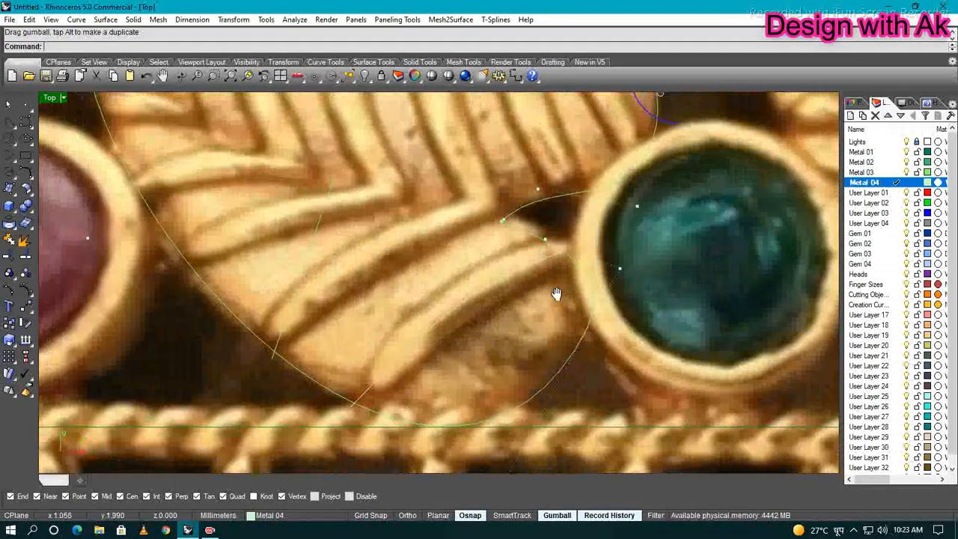
Raise the control point below the dip in the upper outline to flatten it along the leaf's top edge
scroll(524, 285, down, 6)
right_drag(490, 262, 506, 276)
scroll(378, 183, up, 8)
right_drag(374, 183, 410, 236)
click(404, 220)
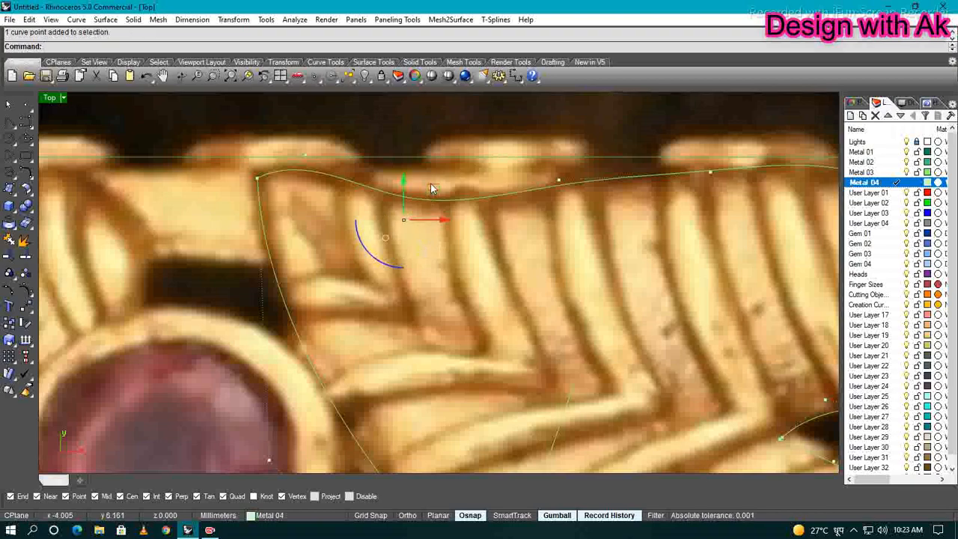
drag(431, 186, 430, 163)
Turn off the control points and delete the two leftover vein curves inside the leaf's lower half
scroll(442, 192, down, 9)
right_drag(524, 243, 490, 271)
scroll(457, 341, up, 6)
key(Escape)
key(Escape)
click(520, 302)
shift+click(436, 234)
right_drag(401, 205, 438, 244)
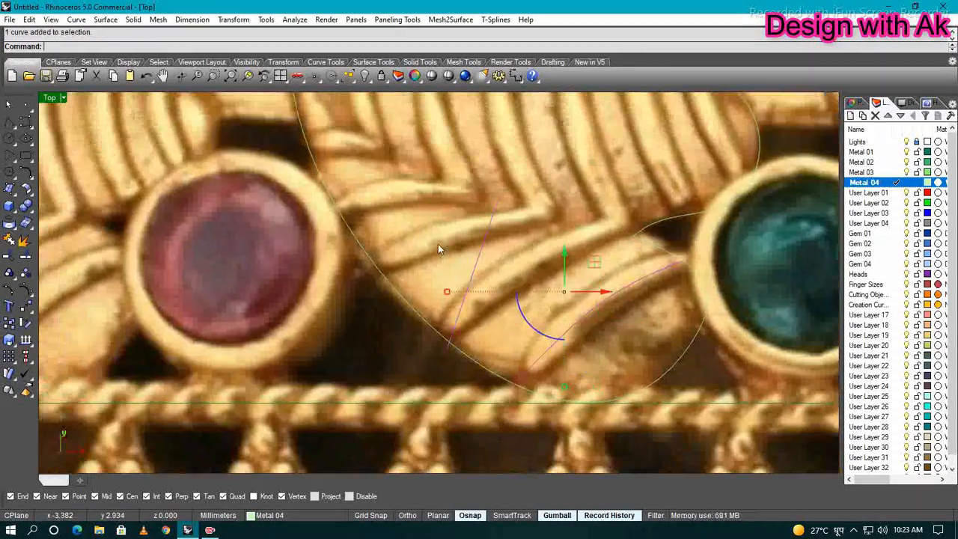
scroll(441, 245, down, 6)
right_drag(545, 246, 509, 285)
Delete the overlapping corner points at the notch between the lobes and reposition the remaining control points around it
click(526, 256)
scroll(528, 257, up, 14)
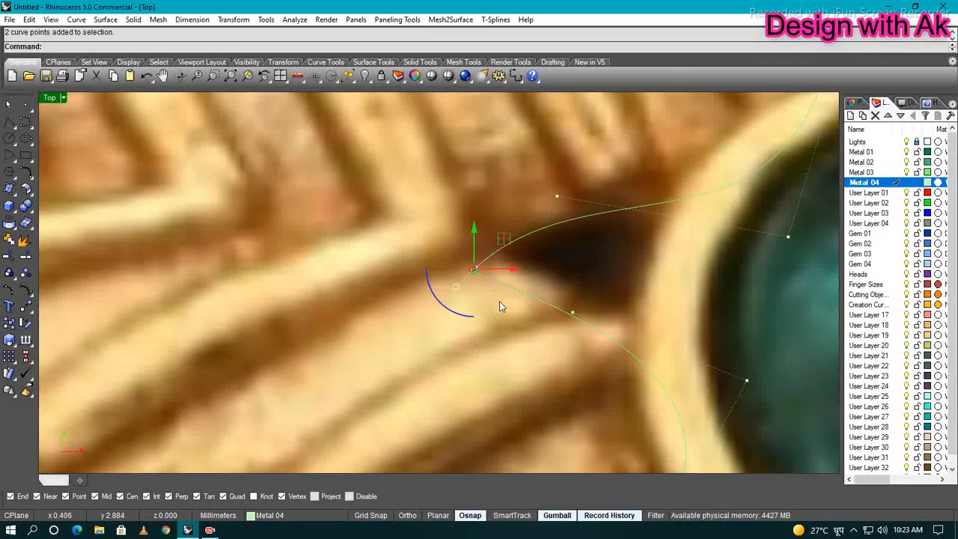
key(Delete)
scroll(500, 301, down, 11)
right_drag(552, 310, 513, 302)
drag(477, 234, 523, 331)
drag(521, 253, 506, 249)
scroll(491, 299, up, 8)
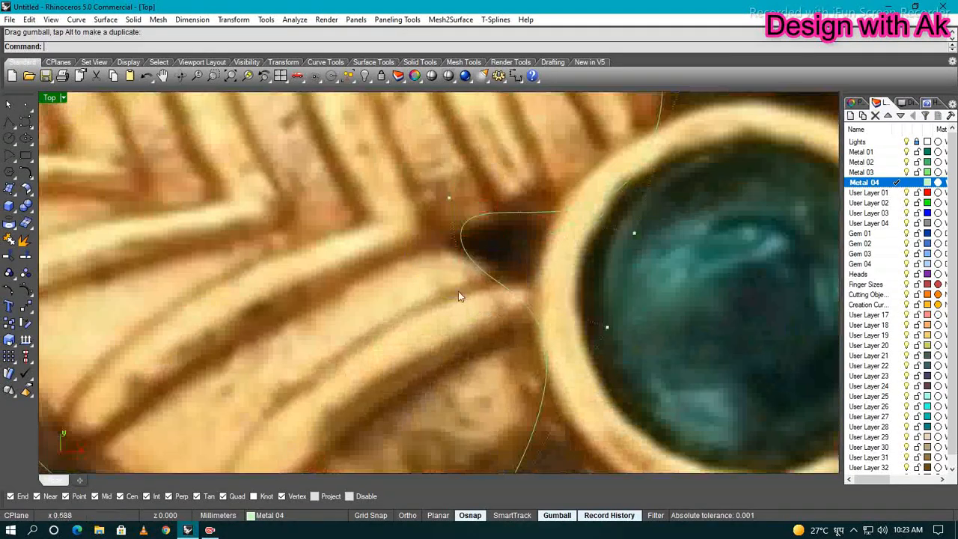
Fine-tune the control points around the notch and inside the green stone to round the notch, then hide the points
right_drag(458, 291, 455, 318)
click(456, 301)
drag(644, 323, 647, 320)
right_drag(414, 186, 436, 236)
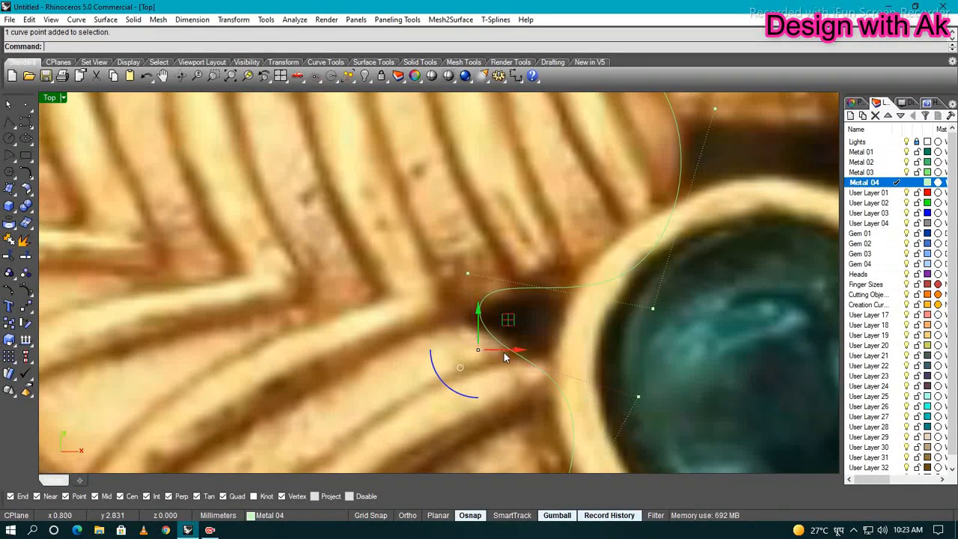
drag(504, 352, 488, 350)
right_drag(519, 376, 512, 341)
click(631, 360)
drag(662, 330, 676, 320)
scroll(661, 336, down, 6)
click(680, 292)
scroll(680, 291, up, 6)
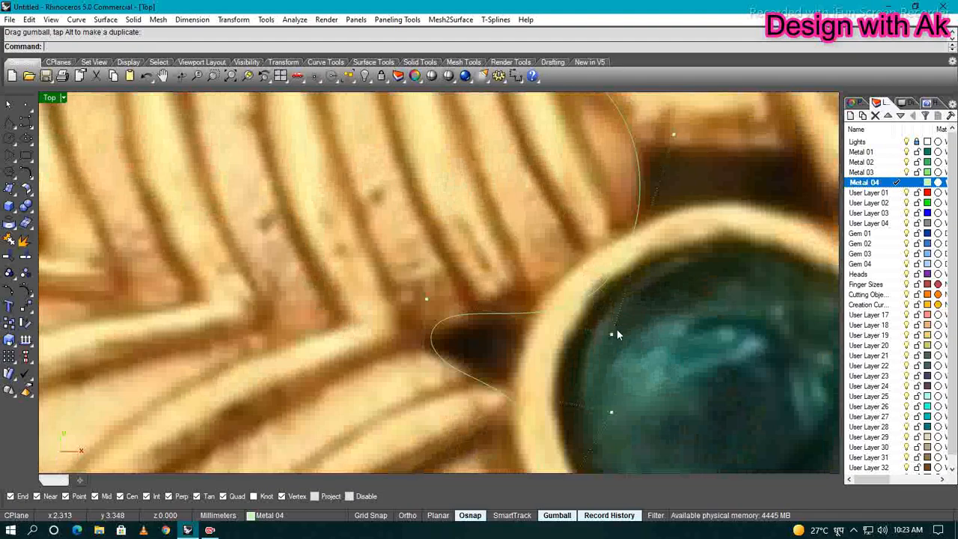
scroll(617, 330, down, 9)
key(Escape)
scroll(571, 419, up, 6)
click(694, 303)
scroll(571, 332, down, 6)
click(619, 324)
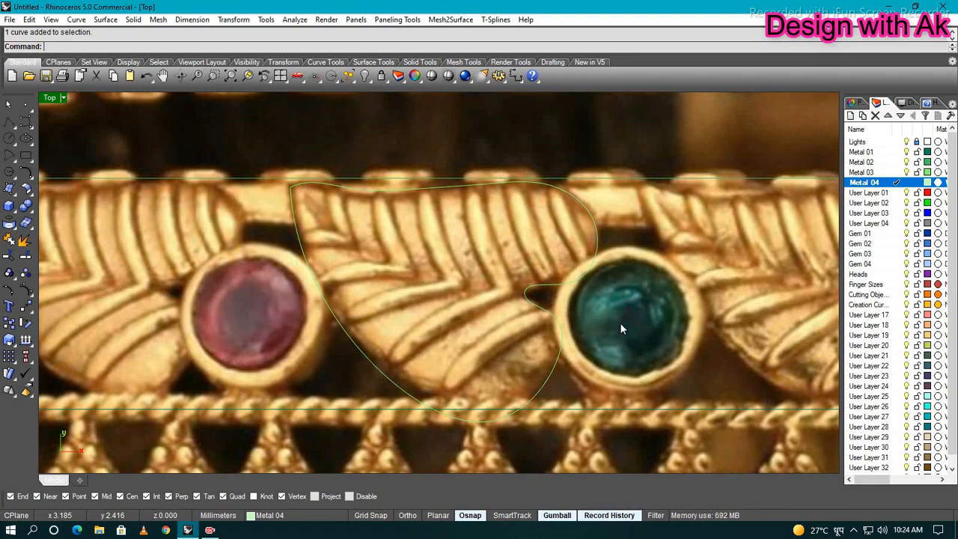
scroll(464, 285, up, 4)
mouse_move(464, 284)
right_down()
mouse_move(533, 311)
mouse_move(471, 297)
right_up()
scroll(455, 314, down, 6)
scroll(455, 277, up, 4)
text(l)
key(Return)
click(349, 203)
scroll(547, 300, up, 4)
right_drag(548, 300, 516, 292)
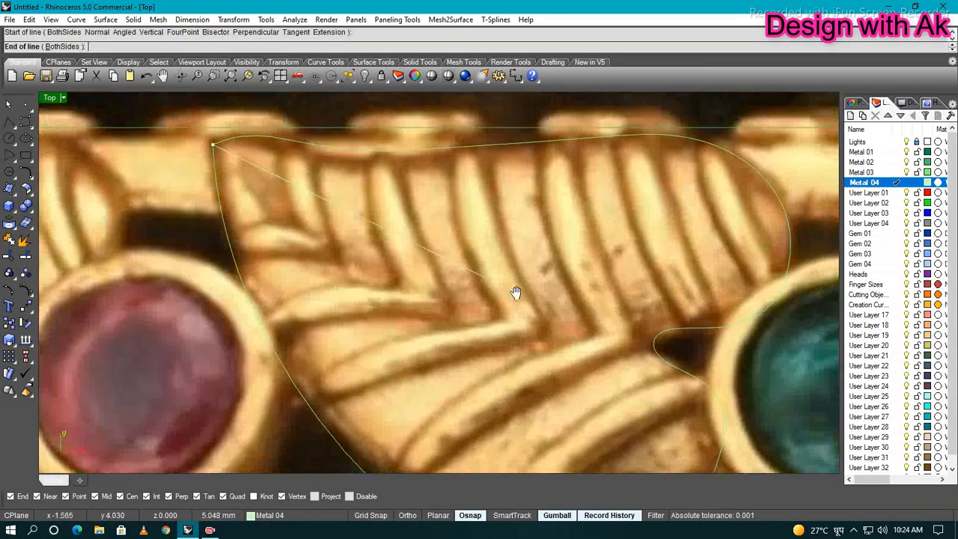
click(348, 268)
key(Delete)
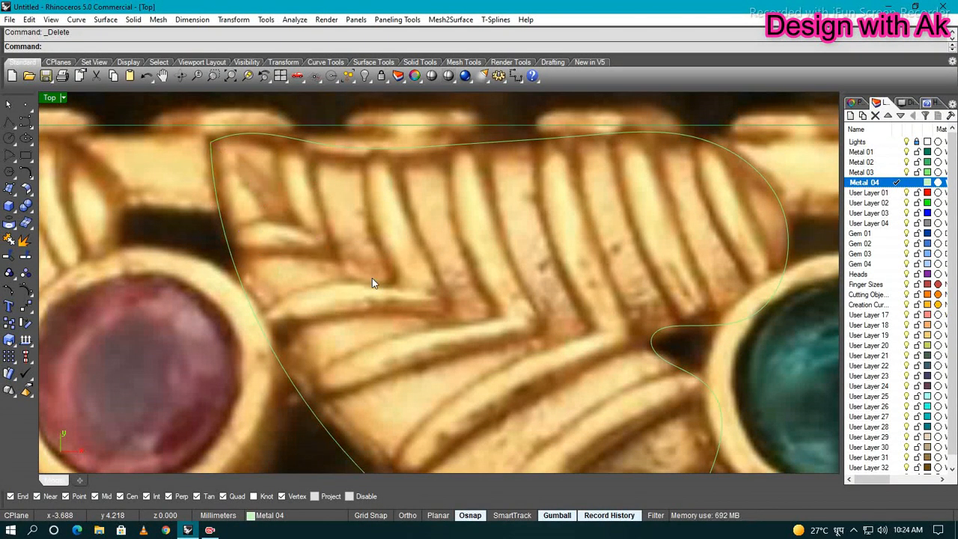
Draw a degree 3 interpolated curve from the leaf's pointed tip along the midrib to the notch beside the green stone
text(c)
key(Return)
click(210, 142)
click(265, 192)
right_drag(264, 194, 248, 183)
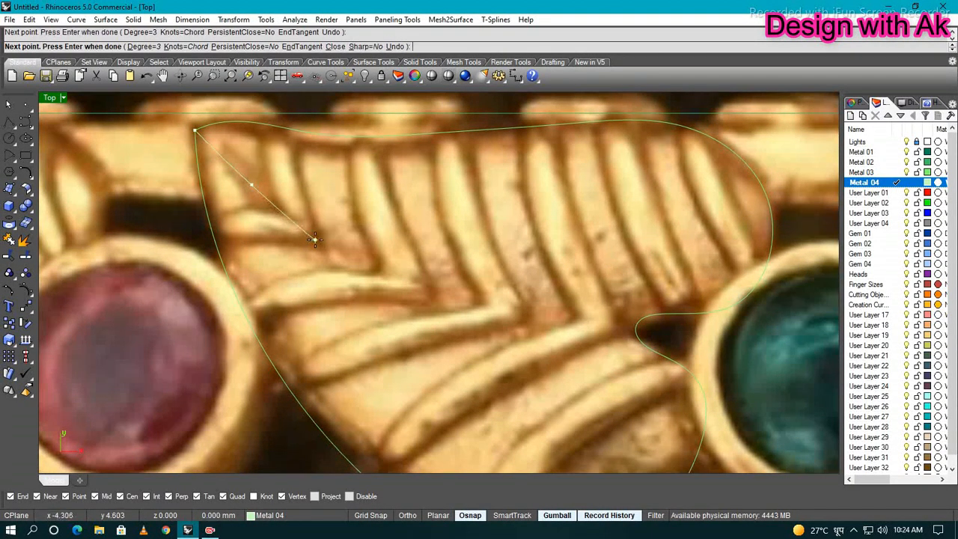
right_drag(315, 239, 274, 200)
click(379, 240)
right_drag(375, 239, 241, 181)
click(350, 206)
right_drag(349, 207, 340, 209)
right_drag(431, 220, 586, 284)
click(416, 225)
right_click(417, 224)
Rebuild the new midrib curve and select it
click(438, 277)
text(re)
key(Return)
key(Return)
scroll(442, 230, down, 6)
click(444, 230)
scroll(444, 231, up, 4)
click(458, 267)
Lower the midrib curve's middle control point in the front view and its neighbouring points slightly, making the rib sag
key(ctrl+F2)
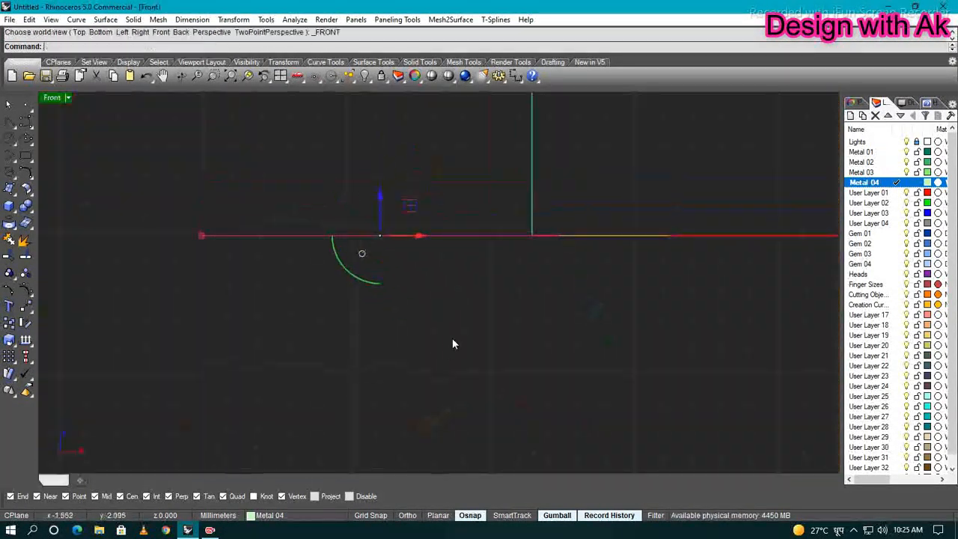
key(ctrl+F1)
key(F10)
scroll(348, 291, up, 6)
drag(365, 264, 429, 340)
right_drag(429, 339, 474, 334)
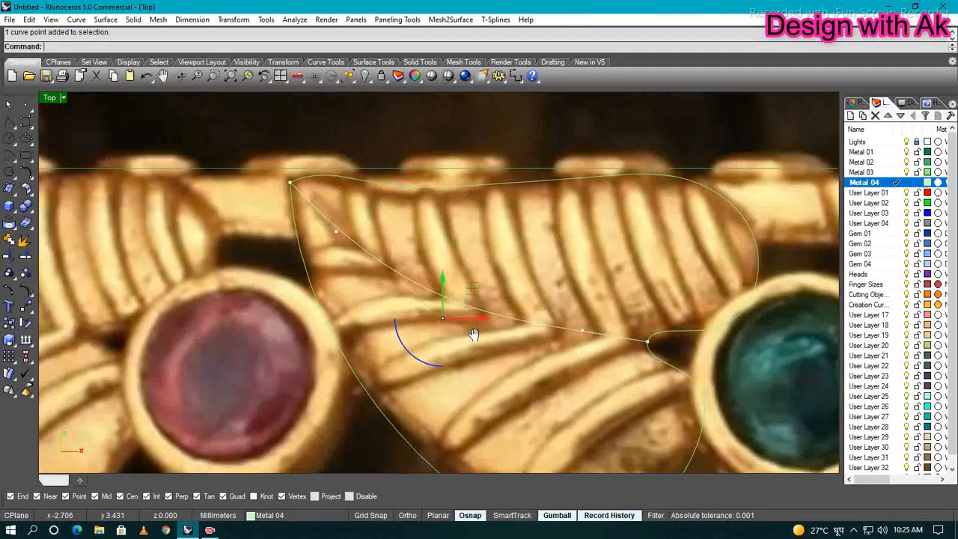
key(ctrl+F2)
drag(439, 269, 420, 303)
scroll(395, 293, up, 6)
click(368, 313)
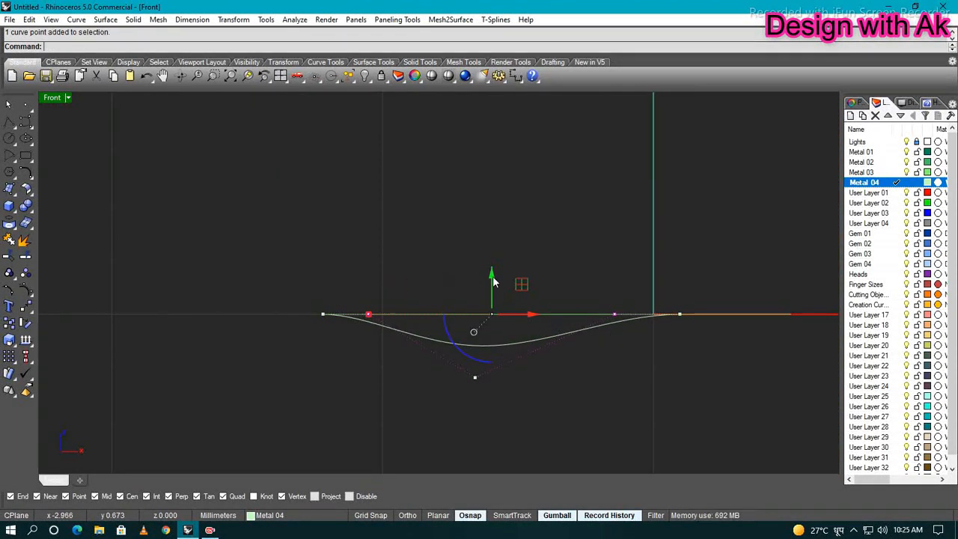
drag(493, 278, 495, 301)
key(ctrl+F1)
scroll(504, 315, up, 5)
right_drag(504, 315, 449, 292)
key(Escape)
key(Escape)
Split the closed leaf outline with the midrib curve into an upper and a lower half
drag(479, 255, 605, 310)
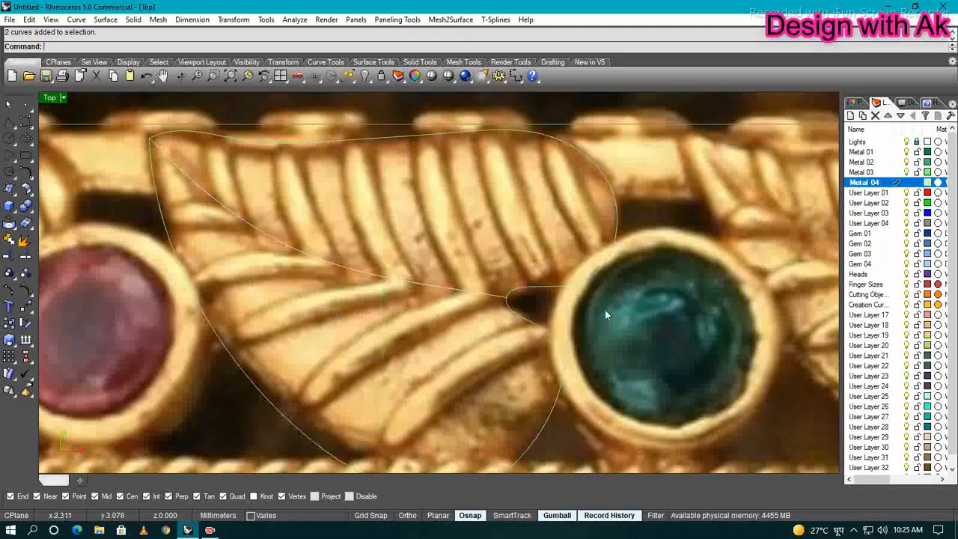
click(563, 351)
scroll(486, 315, up, 4)
click(487, 287)
scroll(493, 307, down, 6)
key(Escape)
click(584, 280)
text(SPLIT)
key(Return)
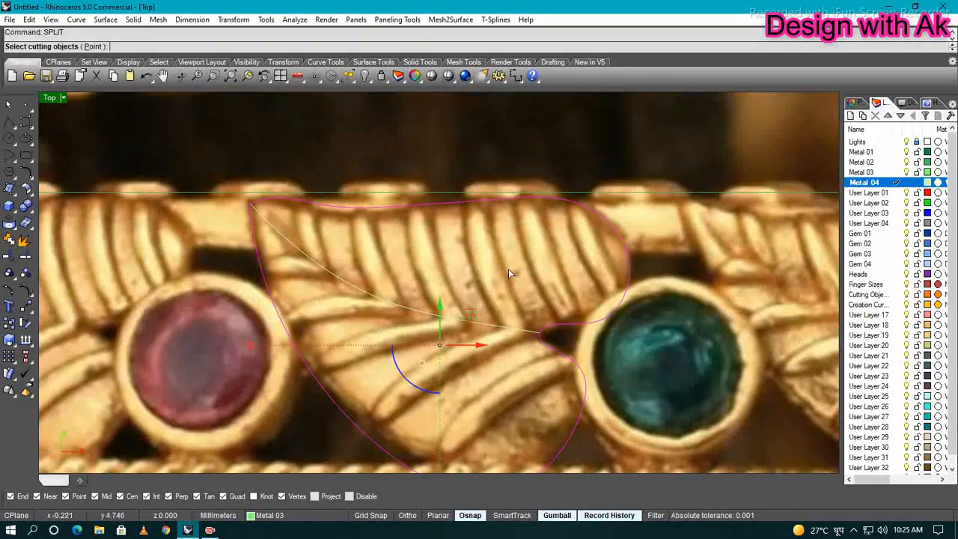
key(Return)
key(Escape)
right_drag(475, 357, 464, 369)
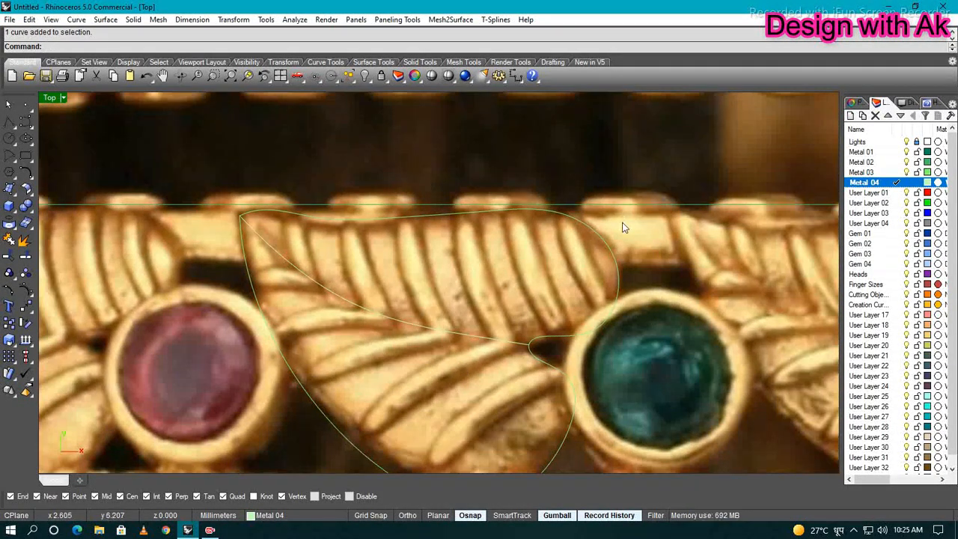
Try lofting the two outline halves with the midrib curve, undo the loft and check the curves from an angle
click(616, 263)
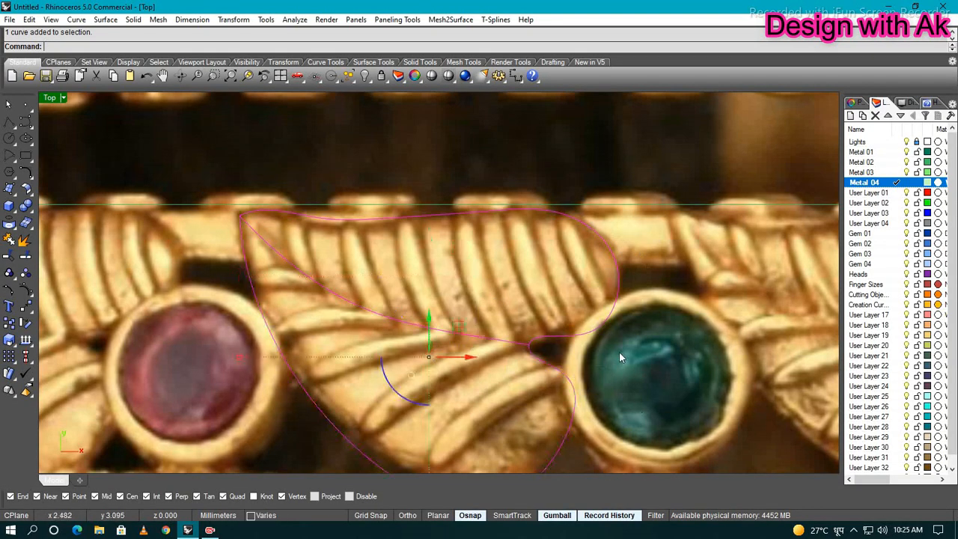
text(LOFT)
key(Return)
scroll(619, 342, down, 2)
key(ctrl+z)
ctrl+shift+right_drag(602, 347, 610, 307)
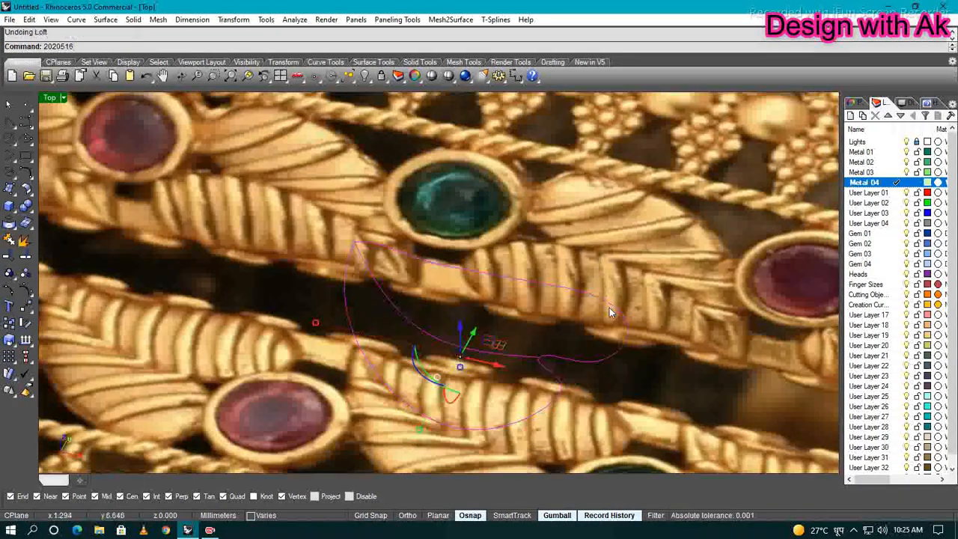
key(Escape)
Try lofting again by picking the curves in order from the lower outline through the midrib to the upper outline
text(LO)
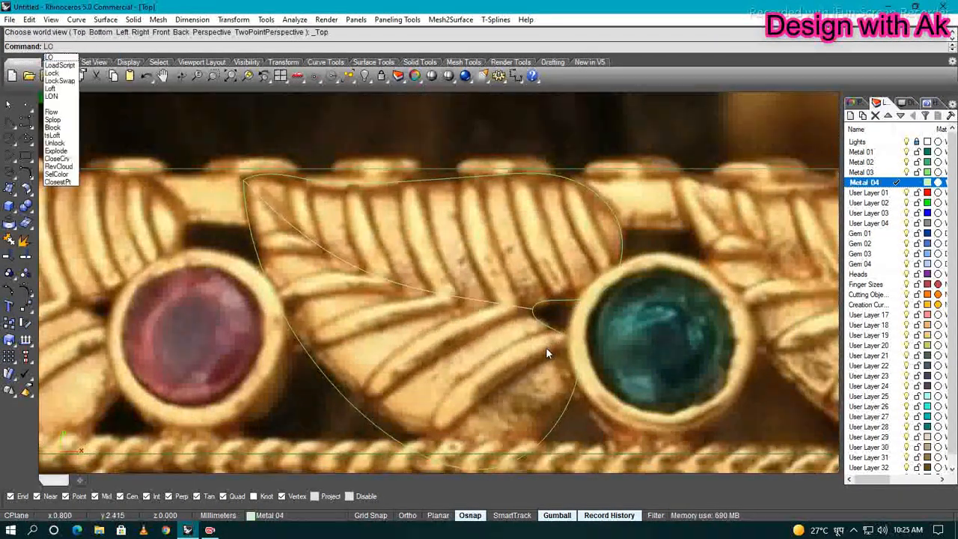
text(FT)
key(Return)
click(353, 404)
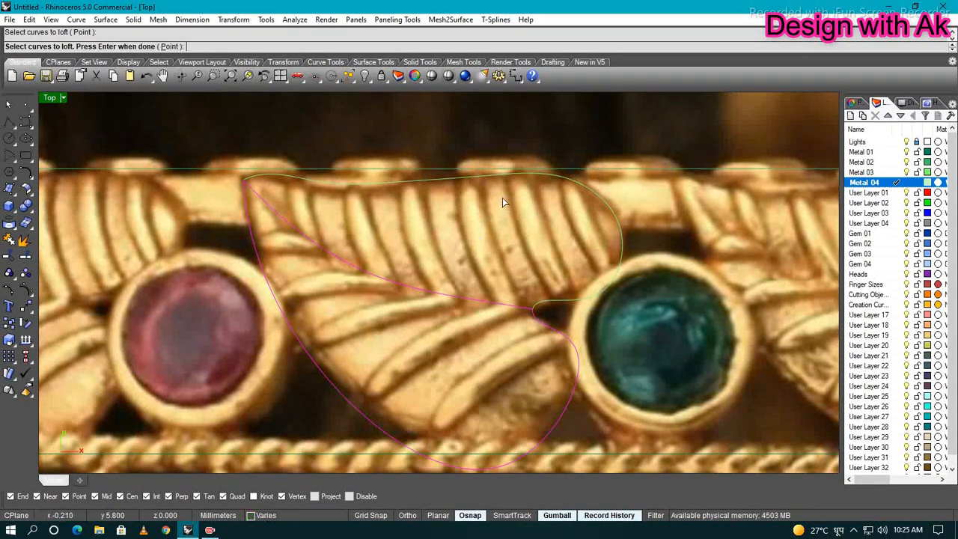
click(506, 177)
key(Return)
click(241, 298)
Build a patch surface from the two outline halves and the midrib curve and check its shape from an angle
drag(636, 411, 494, 292)
right_drag(612, 403, 591, 384)
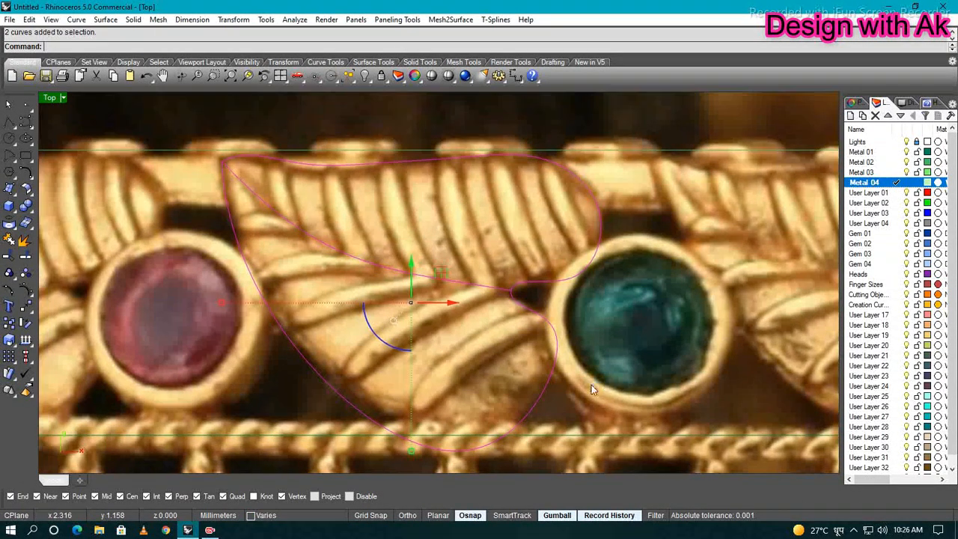
text(PATCH)
key(Return)
key(Return)
scroll(529, 330, up, 6)
ctrl+shift+right_drag(486, 271, 533, 351)
key(Escape)
key(ctrl+F1)
click(532, 351)
scroll(501, 336, up, 4)
right_drag(475, 361, 601, 337)
key(Escape)
scroll(561, 354, down, 2)
scroll(543, 326, up, 2)
scroll(539, 324, down, 1)
key(Delete)
Draw a diagonal line over the upper bangle and mirror it about its lower end into a V shape
scroll(687, 439, down, 4)
scroll(410, 299, down, 2)
text(L)
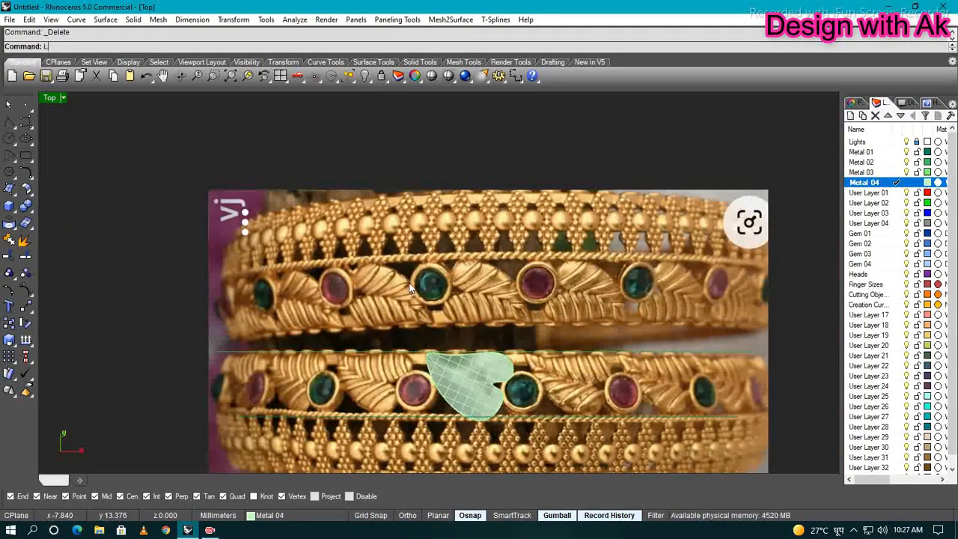
key(Escape)
key(Return)
click(368, 230)
scroll(470, 330, up, 6)
text(MI)
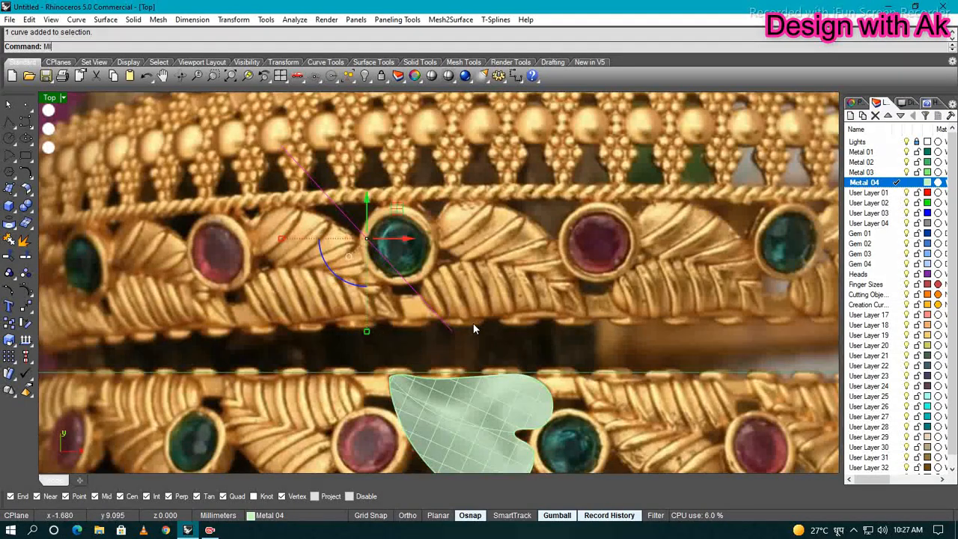
key(Return)
click(452, 329)
shift+click(479, 215)
Rotate the V so it opens toward the leaf tip and move it onto the leaf with its apex at the notch
scroll(442, 280, down, 6)
right_drag(421, 294, 353, 287)
drag(343, 281, 410, 323)
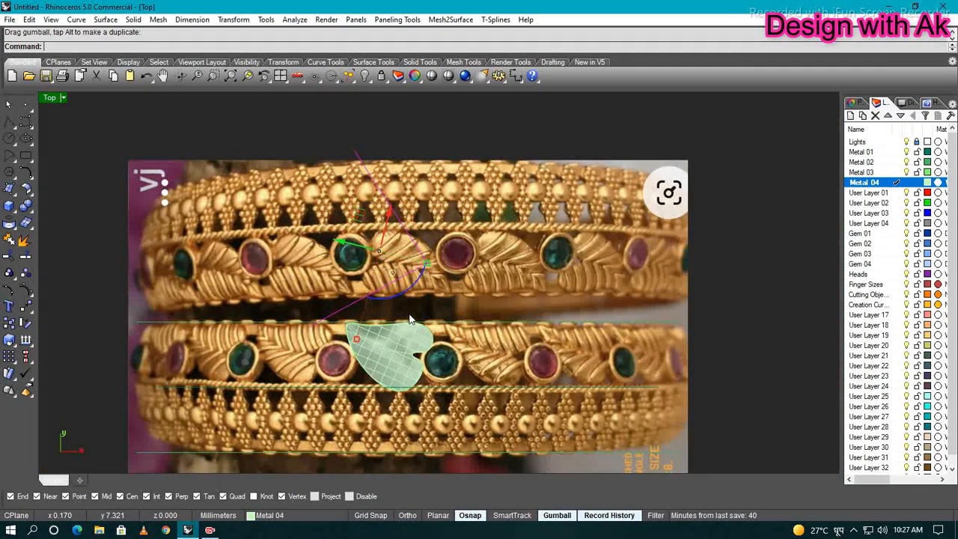
scroll(384, 305, up, 4)
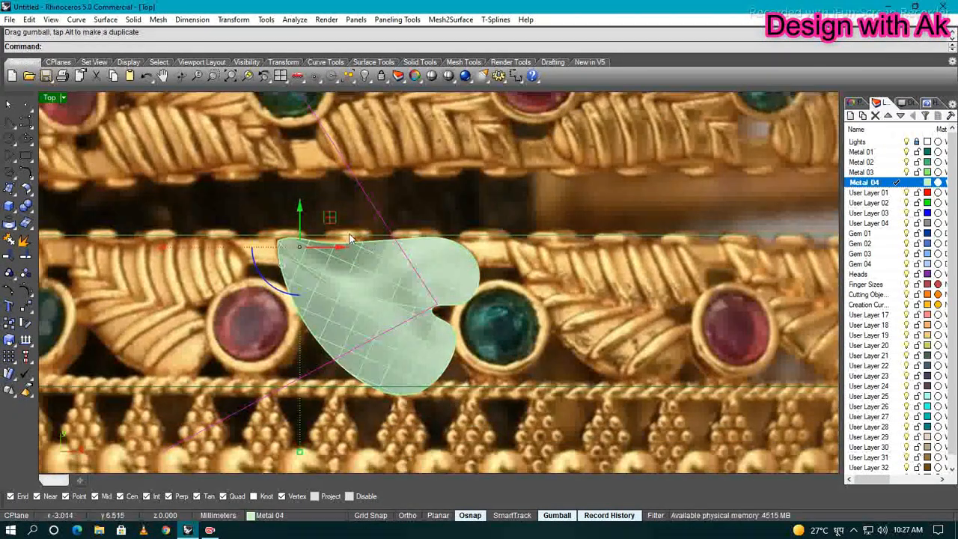
scroll(319, 361, down, 5)
drag(318, 375, 318, 349)
scroll(389, 310, up, 5)
right_drag(383, 321, 376, 353)
drag(286, 251, 286, 267)
scroll(573, 347, down, 6)
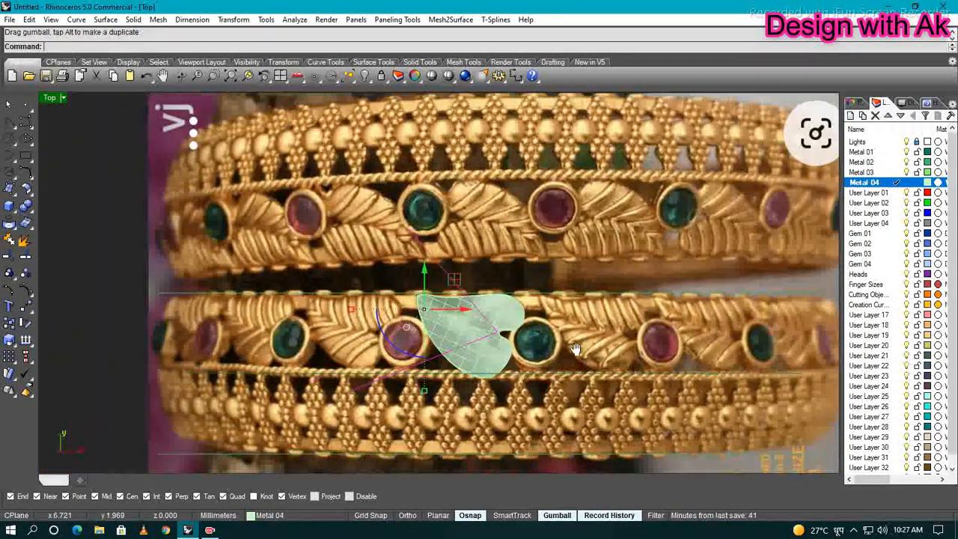
scroll(534, 349, up, 8)
right_drag(535, 349, 576, 371)
scroll(512, 339, up, 6)
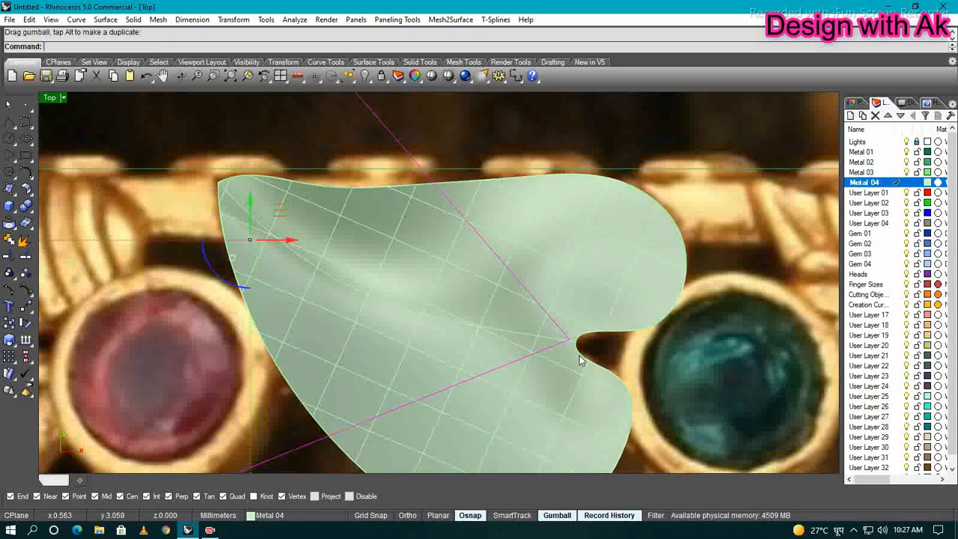
Copy the V several times along the midrib from the notch toward the leaf tip
click(503, 332)
scroll(470, 325, down, 3)
scroll(456, 325, down, 1)
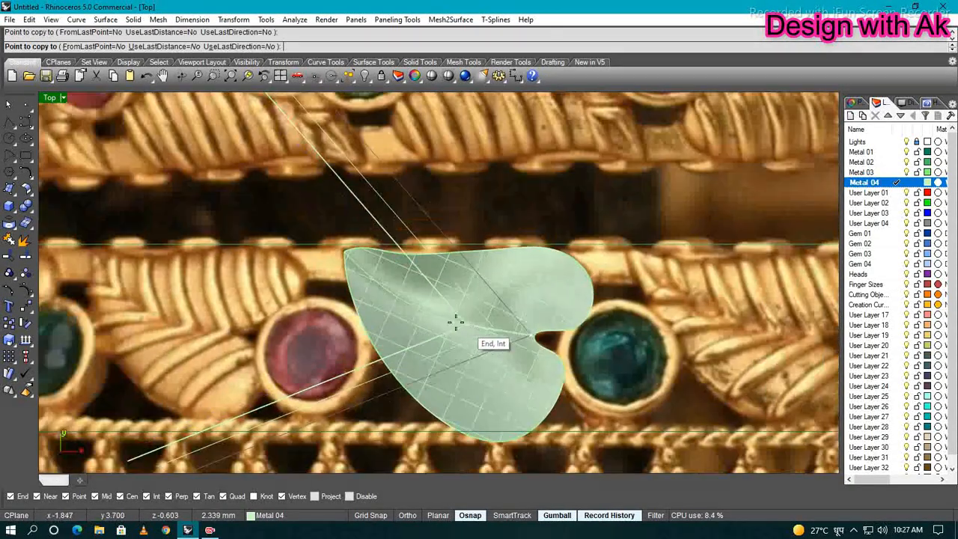
scroll(427, 314, up, 2)
scroll(405, 307, down, 1)
scroll(404, 306, up, 3)
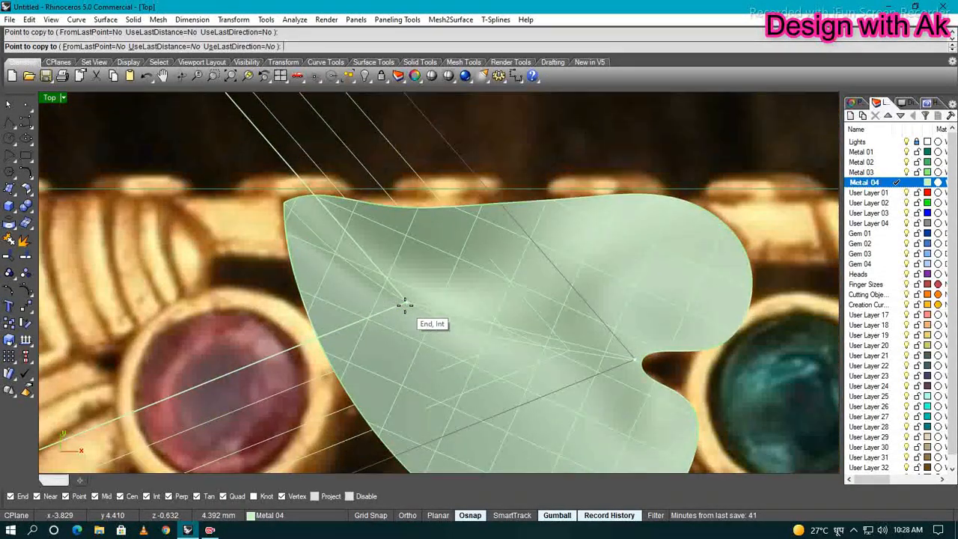
click(405, 305)
right_click(405, 305)
Rotate the first two V copies slightly about their apexes to follow the direction of the midrib
right_drag(322, 357, 434, 357)
click(421, 324)
scroll(463, 354, down, 3)
click(270, 289)
click(274, 273)
click(443, 340)
text(RO)
key(Return)
click(488, 338)
click(268, 281)
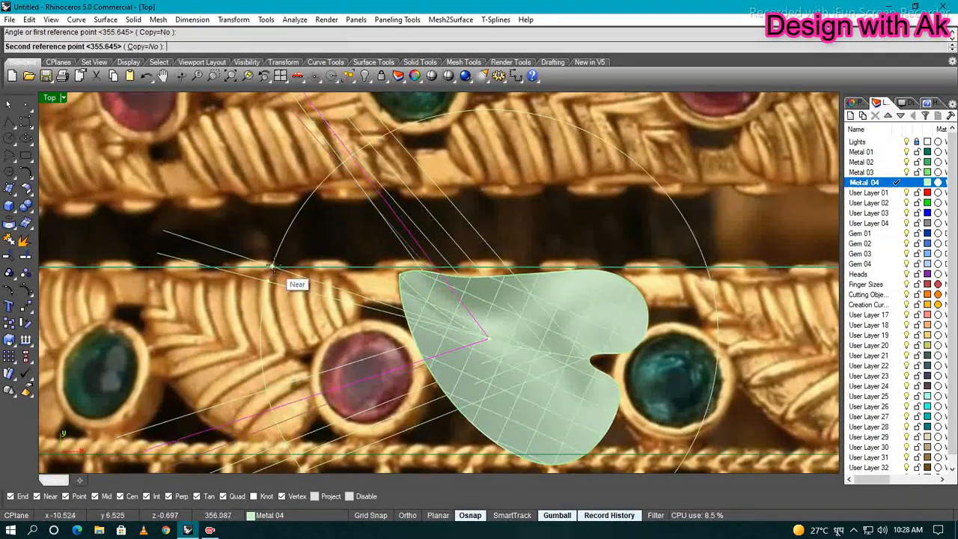
click(268, 273)
Rotate the remaining V copies slightly about their apexes so they align with the curved midrib
right_drag(508, 352, 432, 348)
scroll(432, 348, up, 1)
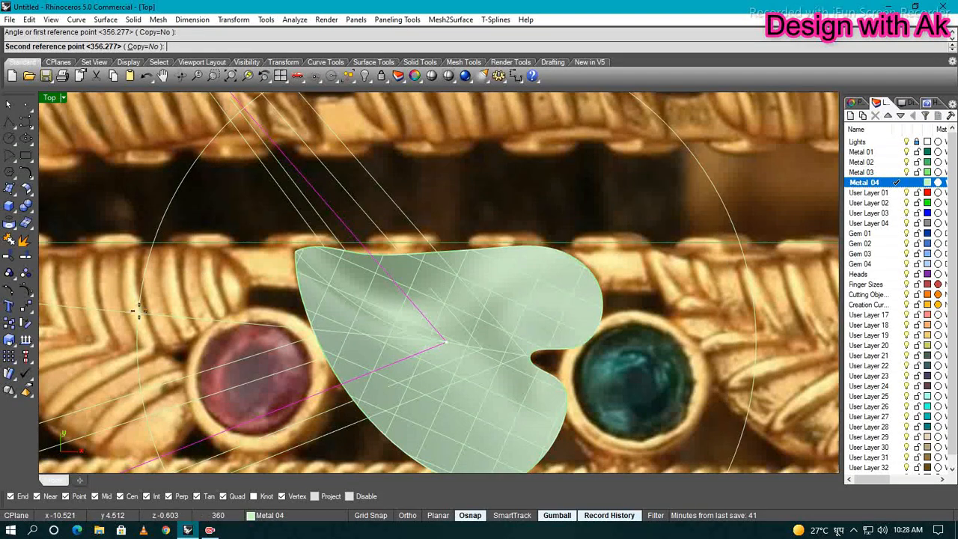
click(139, 311)
right_drag(331, 371, 282, 366)
click(411, 348)
click(379, 208)
right_drag(427, 332, 500, 344)
right_click(502, 348)
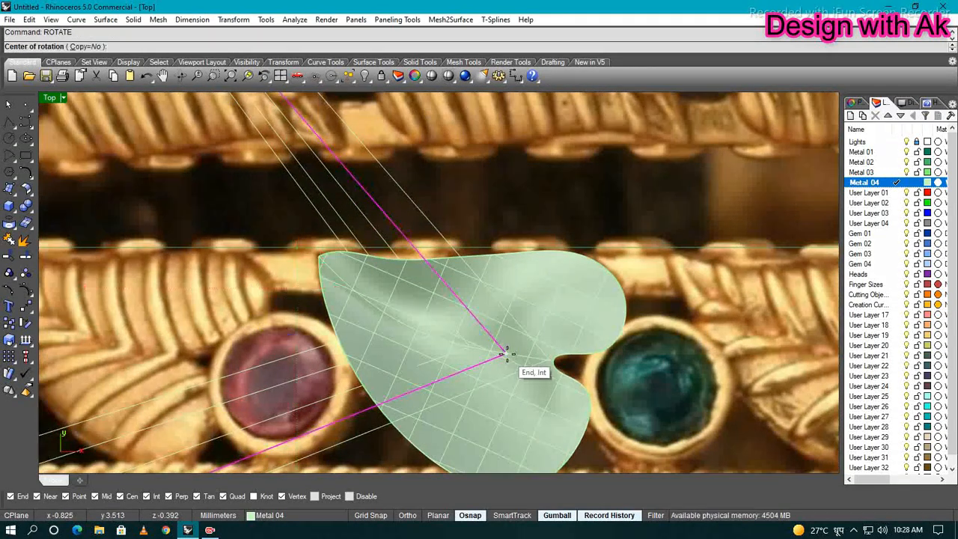
click(507, 354)
click(286, 297)
click(289, 287)
right_drag(410, 392, 357, 346)
Copy the V nearest the notch a short distance outward past the notch
click(487, 337)
right_drag(496, 318, 457, 331)
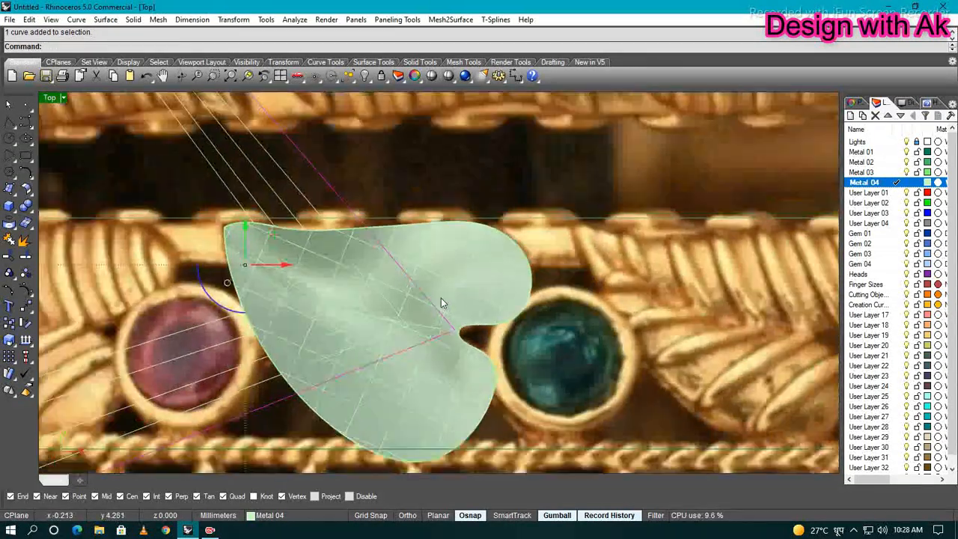
scroll(597, 295, down, 1)
drag(344, 244, 372, 258)
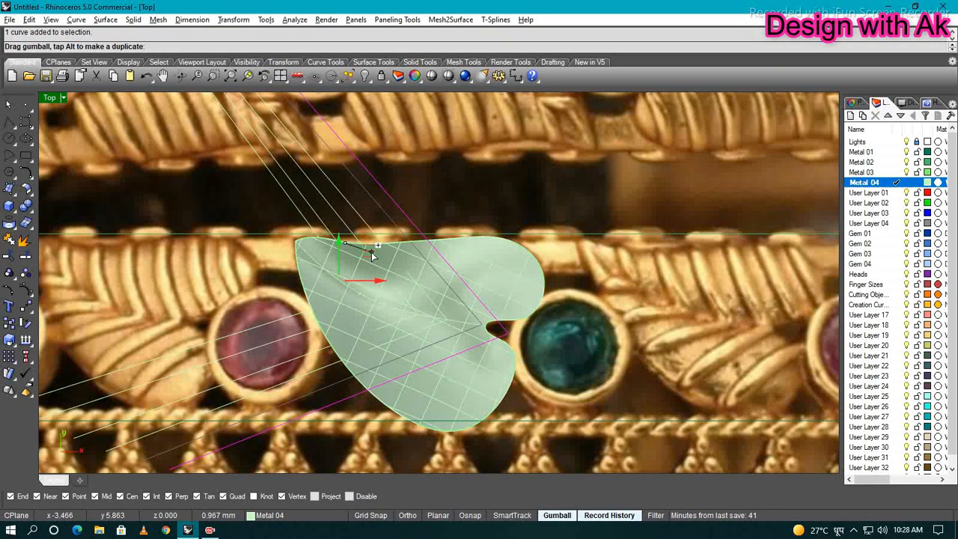
Rebuild the traced upper edge curve of the upper bangle's leaf with 5 points
scroll(471, 323, down, 4)
right_drag(566, 328, 454, 333)
scroll(419, 368, up, 6)
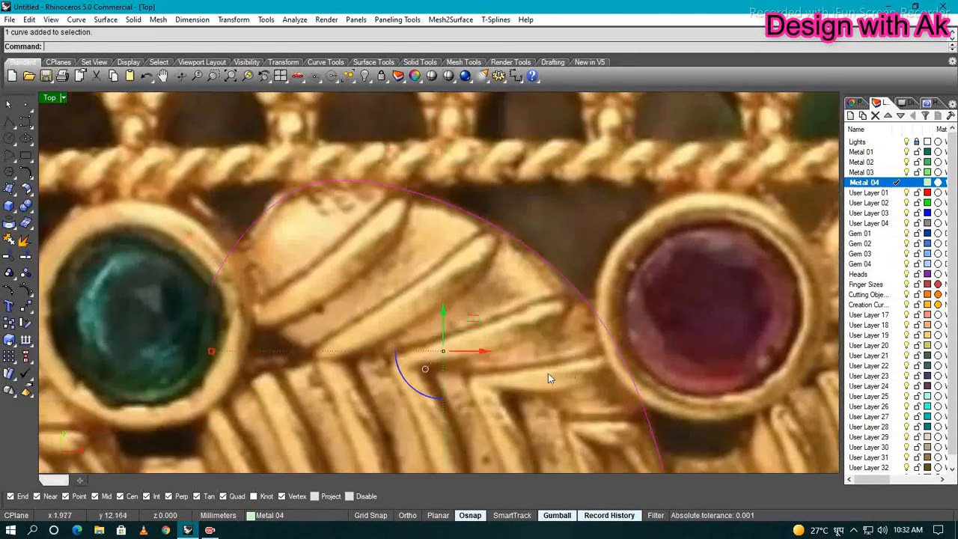
scroll(586, 327, down, 2)
right_click(585, 328)
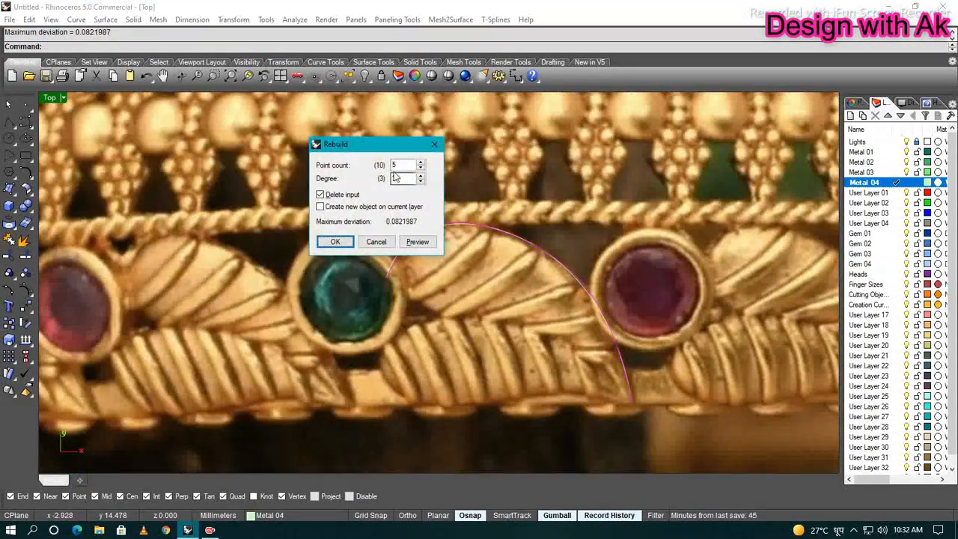
click(334, 242)
key(Escape)
Trace the lower edge of the upper bangle's leaf with a curve from the tip around to the green gem
scroll(630, 404, up, 4)
right_drag(631, 402, 711, 376)
key(F4)
click(677, 374)
click(642, 368)
click(645, 367)
right_drag(645, 367, 706, 411)
click(624, 365)
click(646, 374)
click(645, 381)
click(657, 383)
click(674, 377)
right_drag(674, 377, 709, 411)
click(702, 382)
right_click(761, 356)
click(716, 380)
Rebuild the lower leaf edge curve
scroll(762, 371, up, 2)
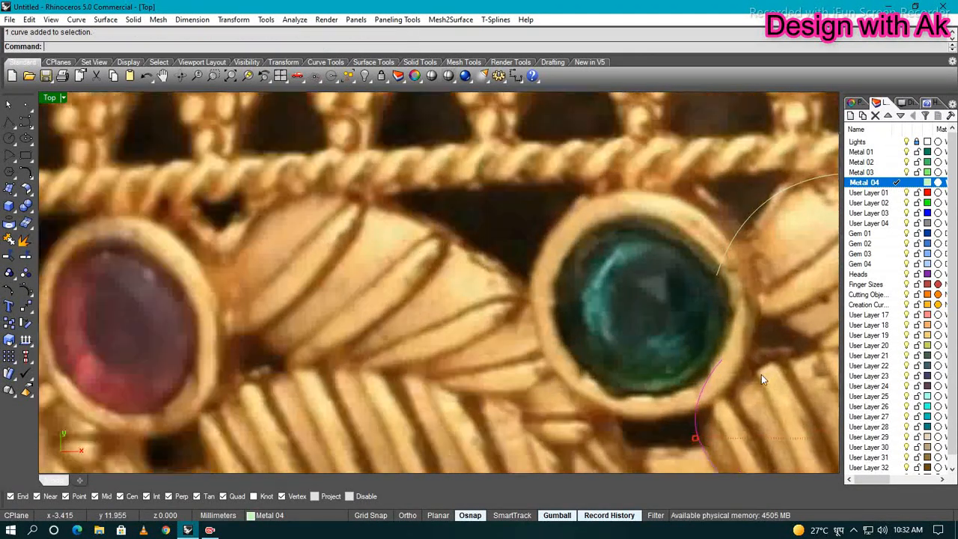
scroll(761, 374, down, 4)
right_drag(762, 382, 536, 331)
key(ctrl+r)
click(335, 242)
scroll(716, 403, up, 2)
scroll(529, 299, up, 6)
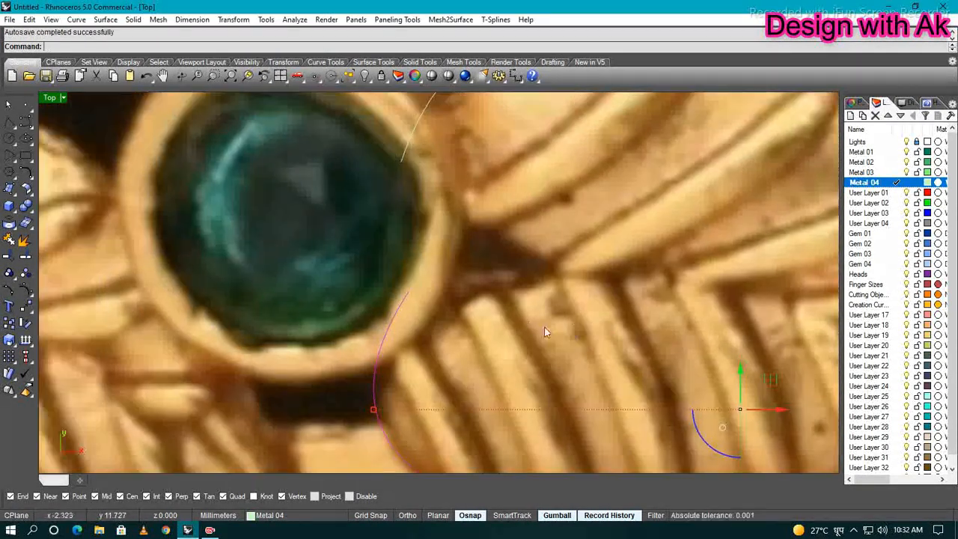
Draw two straight segments from the upper and lower edge ends to a common point in the leaf's notch
key(Escape)
right_drag(545, 287, 617, 331)
scroll(544, 306, down, 5)
scroll(584, 315, up, 3)
key(ctrl+i)
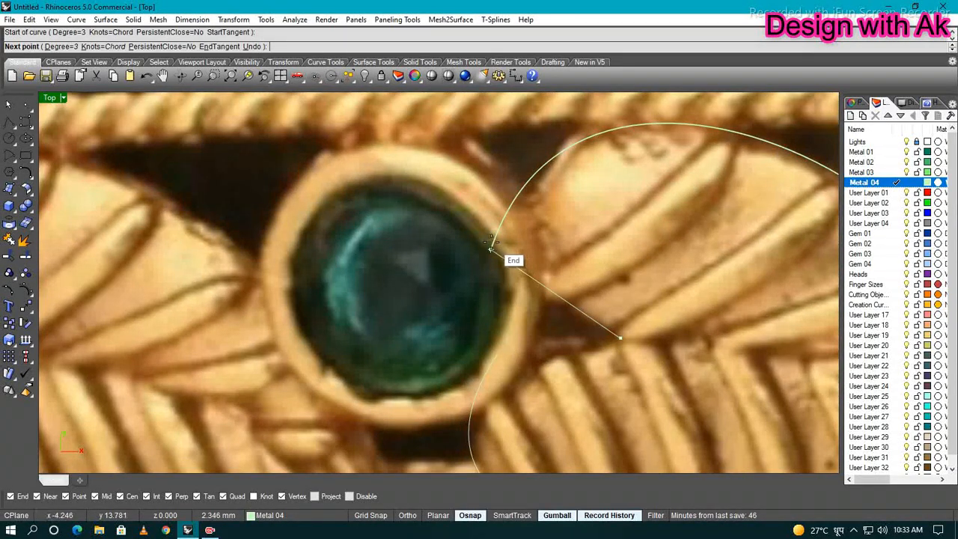
click(491, 244)
right_click(594, 342)
right_click(614, 336)
click(629, 330)
click(508, 345)
right_click(573, 367)
Fillet the sharp corner where the two notch segments meet and join the edges and segments into one outline
drag(574, 367, 496, 331)
right_drag(541, 366, 544, 343)
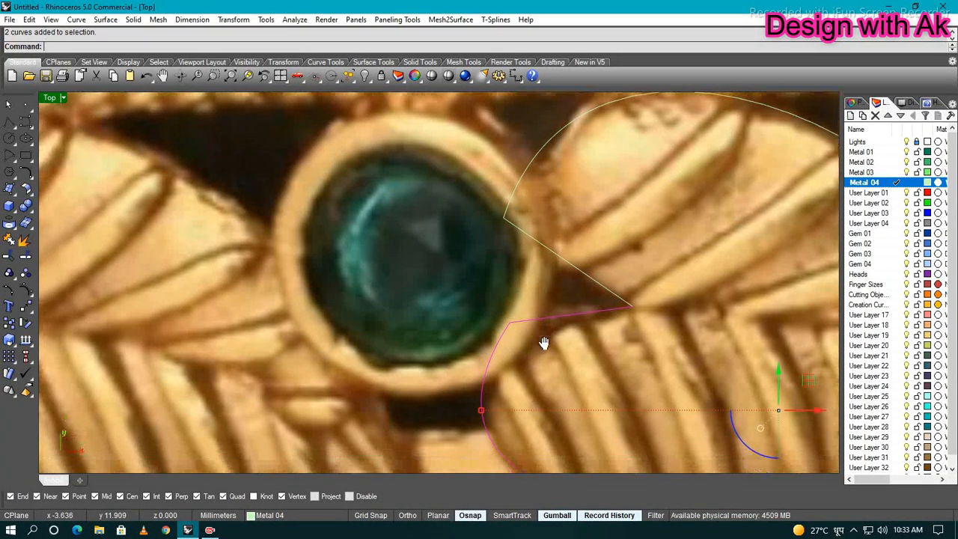
key(ctrl+j)
scroll(473, 360, up, 3)
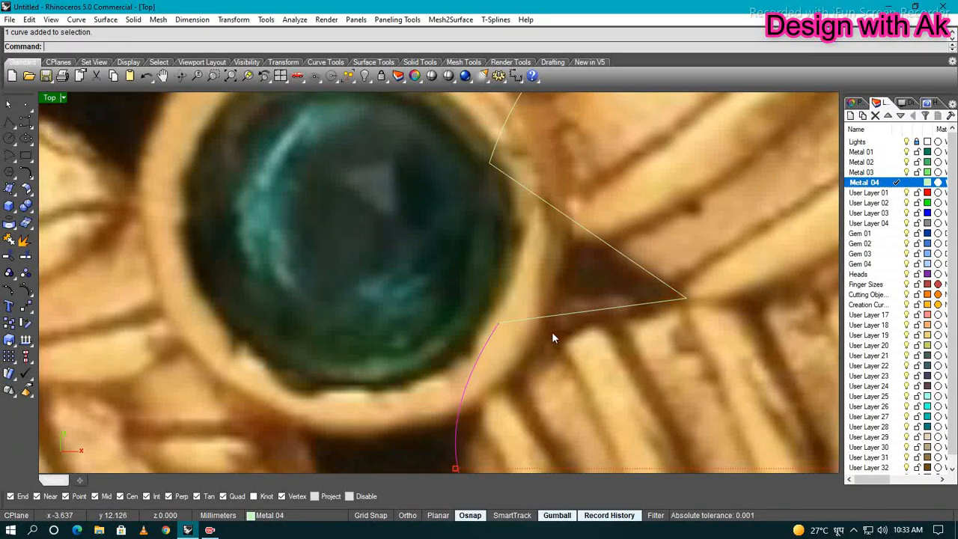
scroll(552, 338, down, 2)
scroll(458, 226, up, 4)
drag(539, 142, 488, 280)
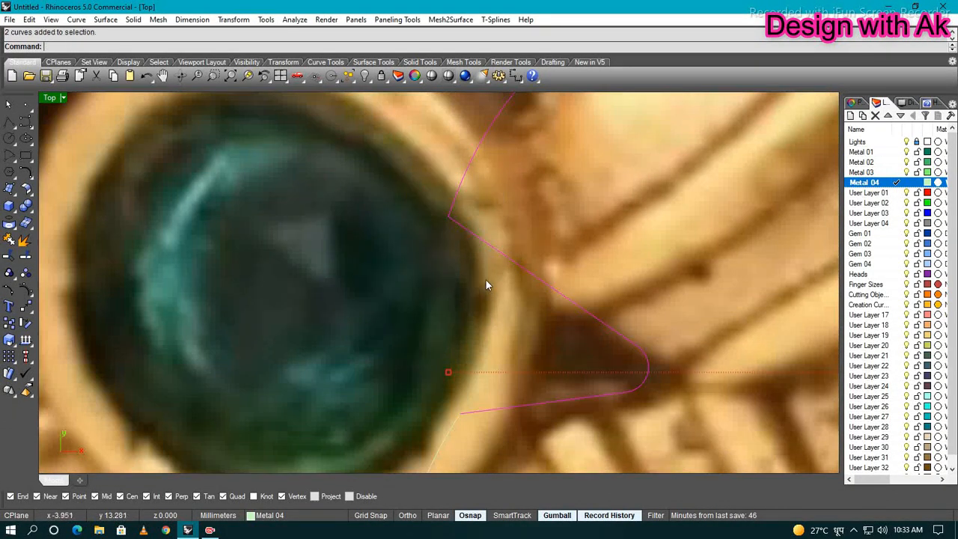
right_drag(483, 374, 499, 276)
key(ctrl+j)
Show the outline's control points and delete the two sharp corner points where the notch meets the leaf edges
right_drag(529, 203, 527, 283)
click(524, 228)
scroll(509, 225, up, 4)
right_drag(541, 172, 551, 278)
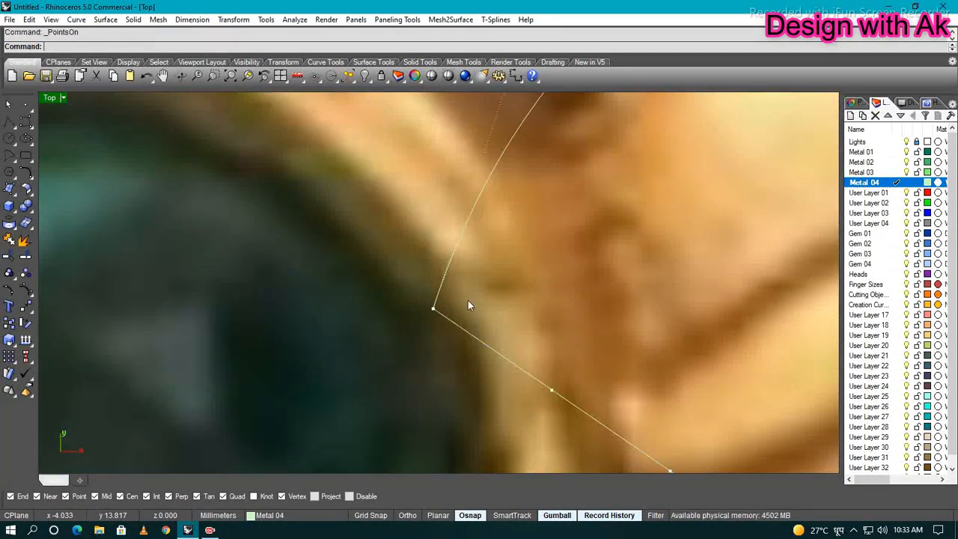
click(433, 308)
scroll(482, 247, down, 5)
key(Delete)
scroll(525, 299, down, 4)
scroll(491, 397, up, 4)
click(488, 323)
key(Delete)
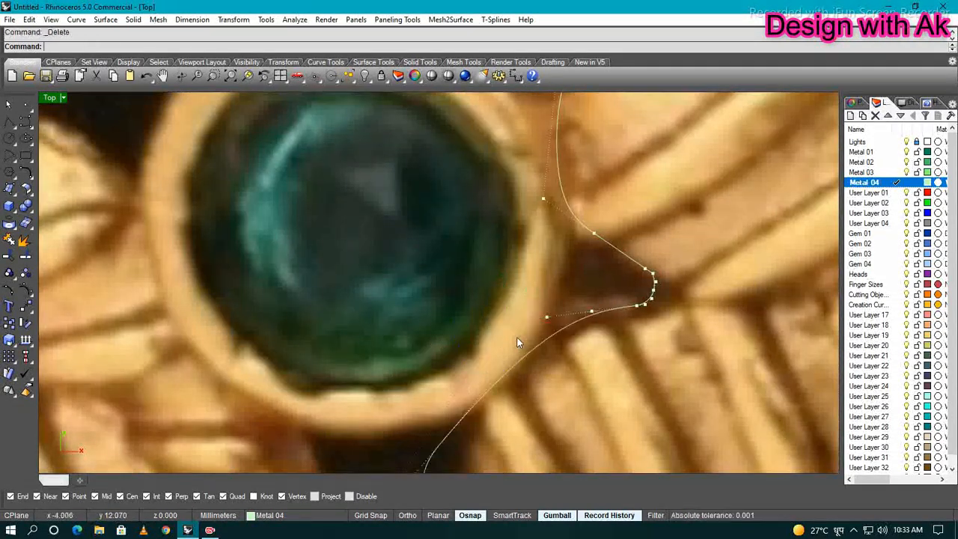
Adjust the outline's control points to fit the lower part of the reference leaf and hide the points
scroll(516, 342, down, 4)
drag(494, 328, 494, 325)
right_drag(651, 449, 623, 399)
mouse_move(665, 413)
mouse_down()
mouse_move(579, 365)
mouse_move(599, 375)
mouse_up()
right_drag(563, 393, 472, 410)
scroll(473, 408, down, 5)
scroll(520, 391, up, 5)
key(Escape)
Preview a rebuild of the leaf outline with 18 points at degree 3 and cancel it
click(576, 409)
right_click(603, 340)
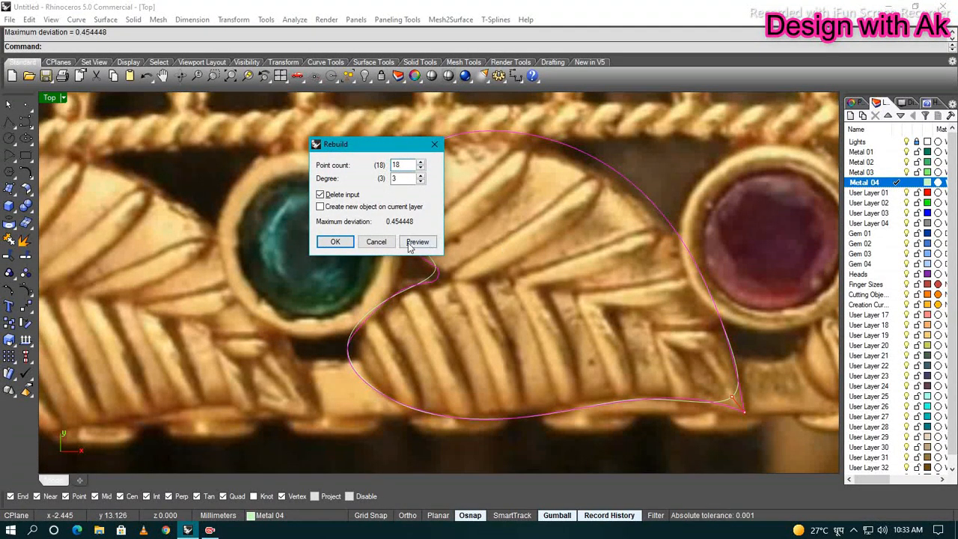
key(Escape)
Try to fillet the sharp corner at the leaf tip
right_drag(741, 402, 645, 352)
scroll(646, 351, up, 10)
click(656, 350)
key(Return)
scroll(700, 370, down, 13)
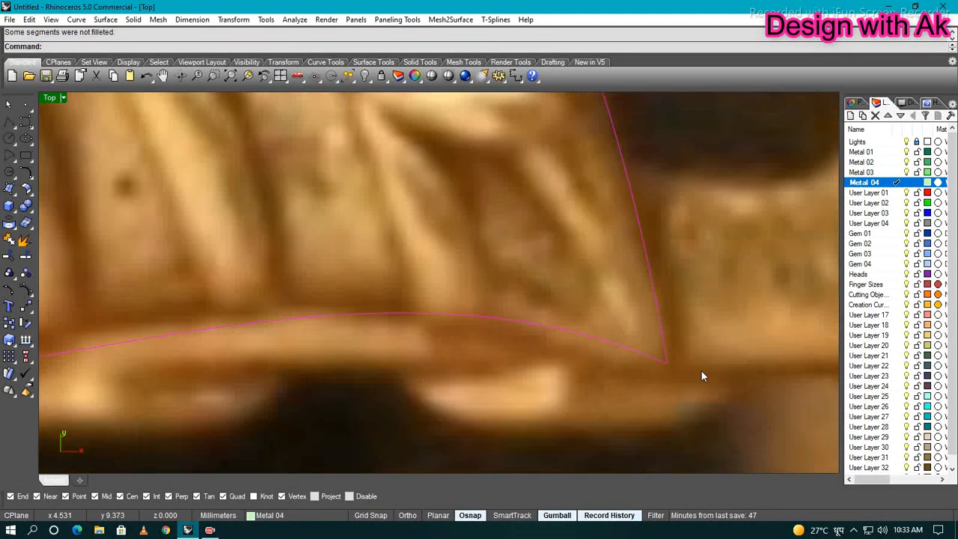
Show the leaf outline's control points and adjust the points around the notch to follow the reference leaf
key(Escape)
scroll(329, 318, up, 11)
click(410, 346)
right_drag(465, 350, 557, 421)
key(F10)
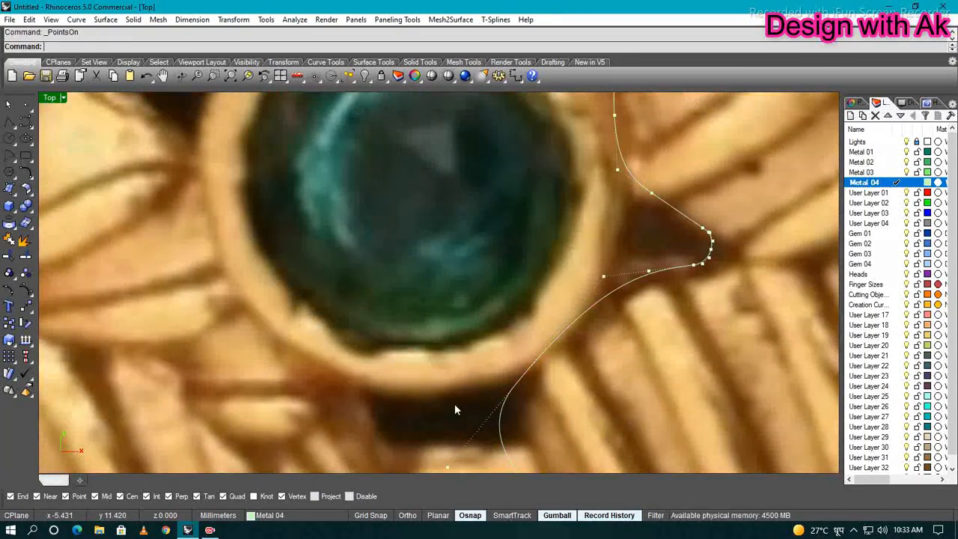
scroll(344, 379, down, 6)
right_drag(344, 379, 457, 347)
drag(456, 346, 528, 432)
drag(557, 361, 556, 360)
right_drag(689, 400, 562, 391)
scroll(562, 391, down, 5)
right_drag(578, 348, 455, 426)
Adjust the control points along the outline's upper edge to fit the reference leaf and hide the points
scroll(572, 277, up, 9)
drag(645, 279, 645, 280)
right_drag(396, 242, 509, 280)
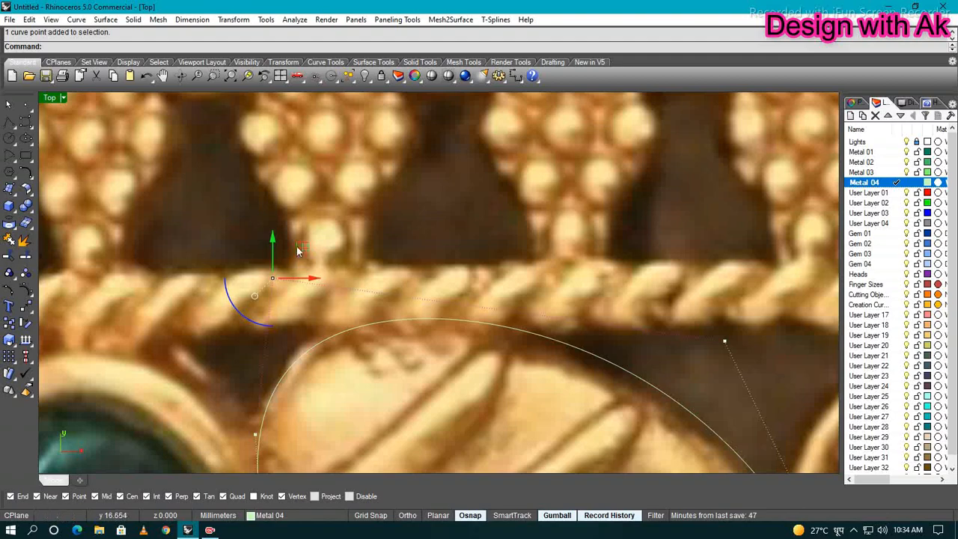
drag(298, 251, 306, 252)
drag(462, 237, 633, 323)
scroll(633, 322, down, 6)
right_drag(753, 392, 670, 228)
key(Escape)
click(671, 331)
right_drag(660, 342, 678, 356)
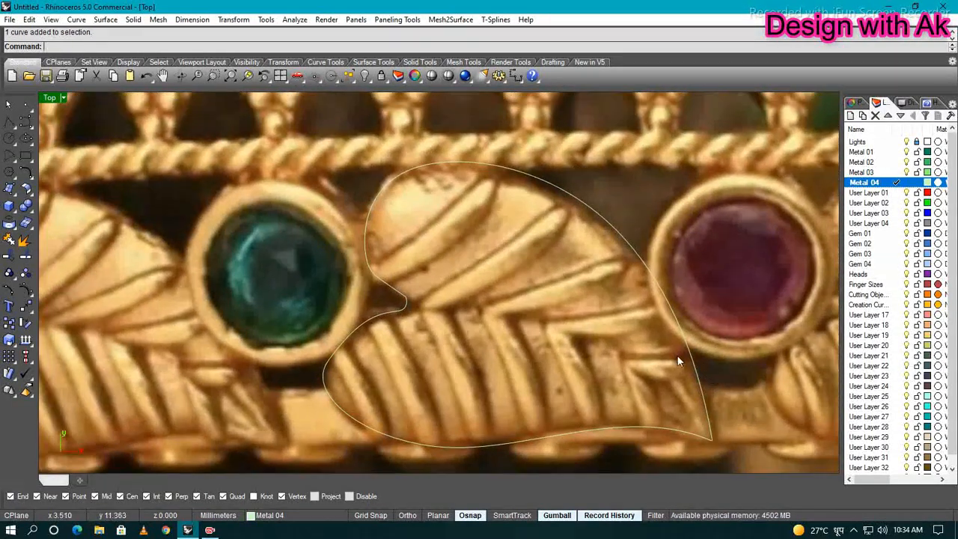
scroll(554, 304, down, 4)
scroll(579, 342, up, 4)
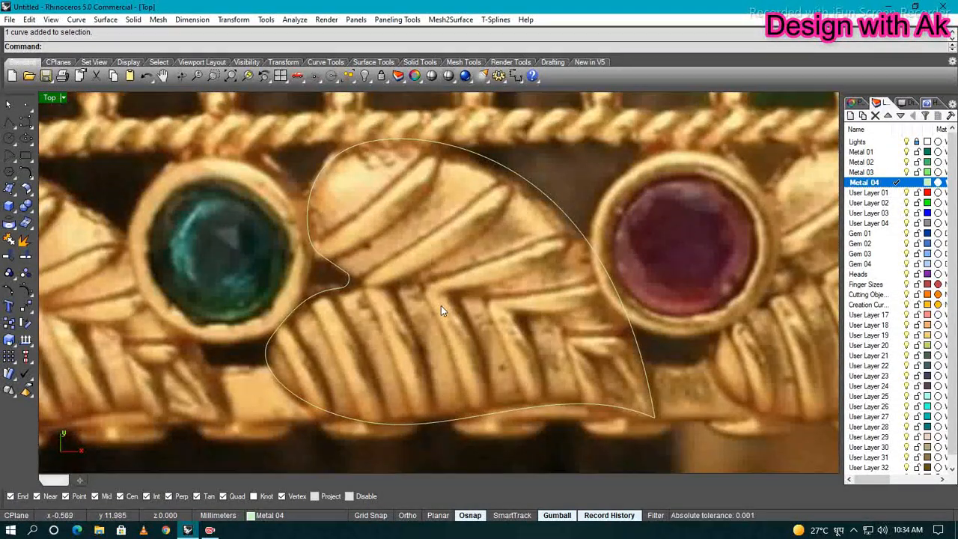
text(l)
key(Return)
scroll(352, 283, up, 6)
click(346, 280)
click(411, 289)
right_drag(539, 312, 420, 266)
key(Delete)
Draw a degree 3 interpolated curve along the leaf's midrib from the notch to the leaf tip
right_click(409, 278)
click(268, 257)
click(372, 274)
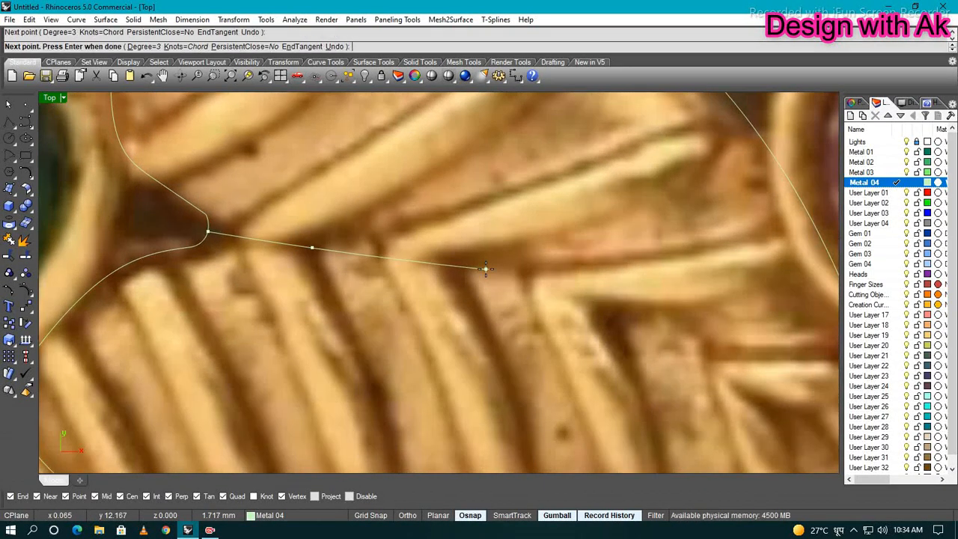
click(486, 269)
right_drag(606, 314, 488, 277)
click(511, 284)
click(551, 324)
scroll(550, 324, down, 5)
scroll(573, 361, up, 5)
click(519, 305)
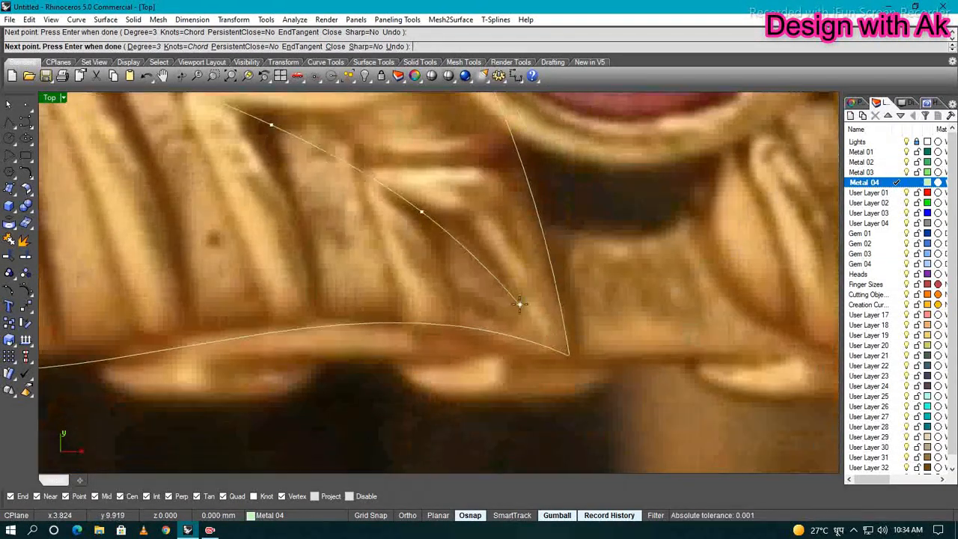
right_click(567, 353)
Rebuild the midrib curve at degree 3, deleting the input curve
right_drag(310, 253, 413, 278)
click(545, 250)
scroll(487, 301, down, 8)
text(rb)
key(Return)
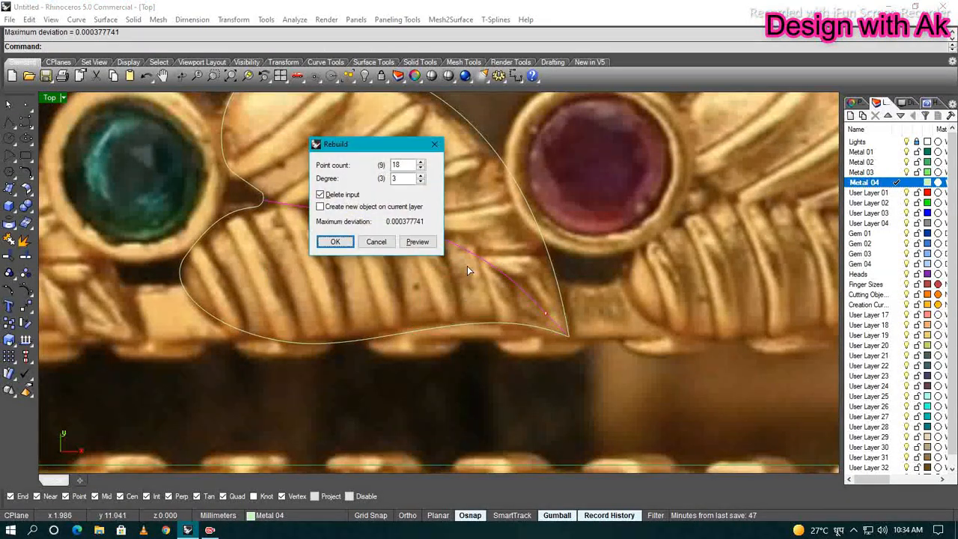
scroll(469, 268, up, 2)
drag(405, 165, 372, 167)
key(Return)
key(Escape)
Draw two cross-section lines near mid-leaf, one from the lower edge to the midrib, one from the midrib to the upper edge
scroll(438, 214, down, 2)
scroll(453, 260, up, 3)
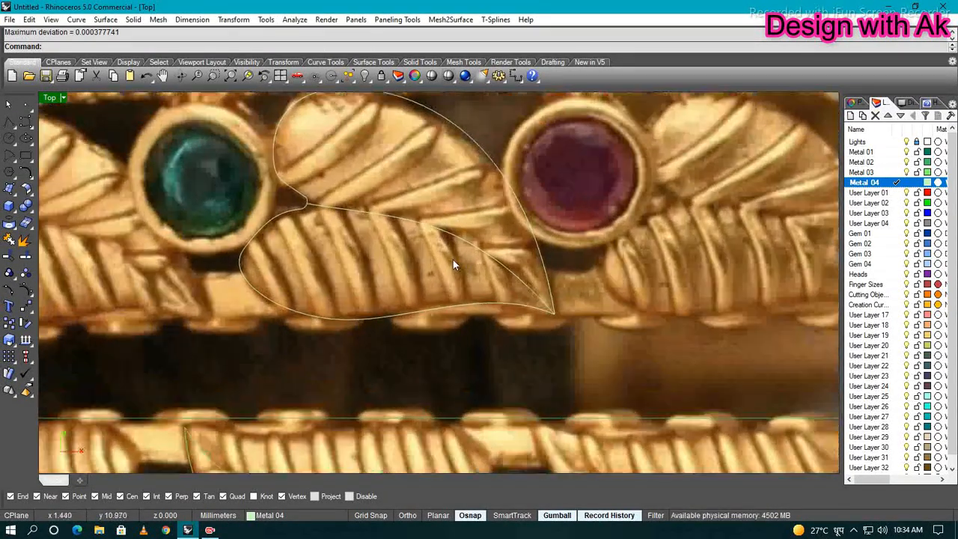
text(line)
key(Return)
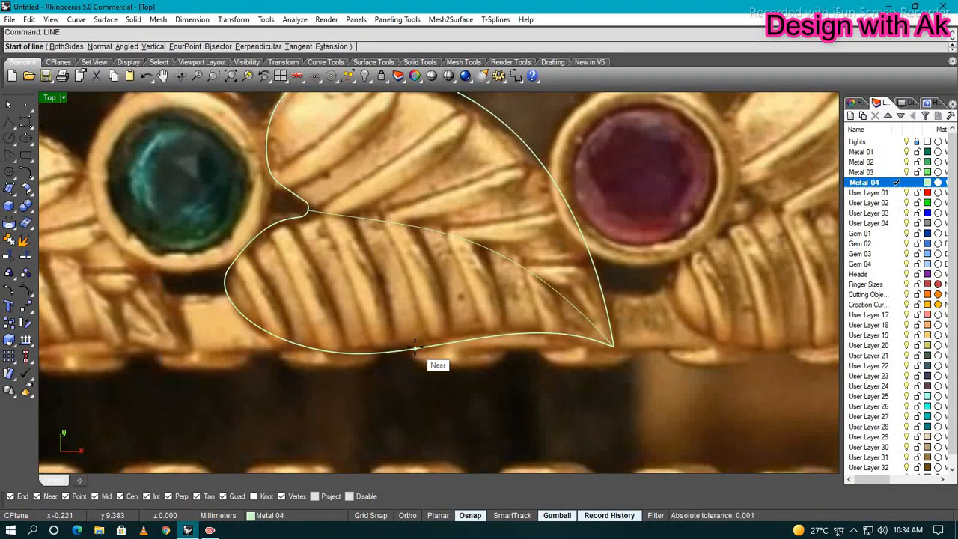
click(420, 329)
click(425, 229)
right_click(426, 231)
mouse_move(425, 230)
right_down()
mouse_move(426, 280)
mouse_move(479, 280)
right_up()
click(426, 279)
click(448, 139)
Split the leaf outline at the notch into an upper and a lower rail curve
scroll(479, 259, up, 2)
click(421, 247)
scroll(320, 304, up, 6)
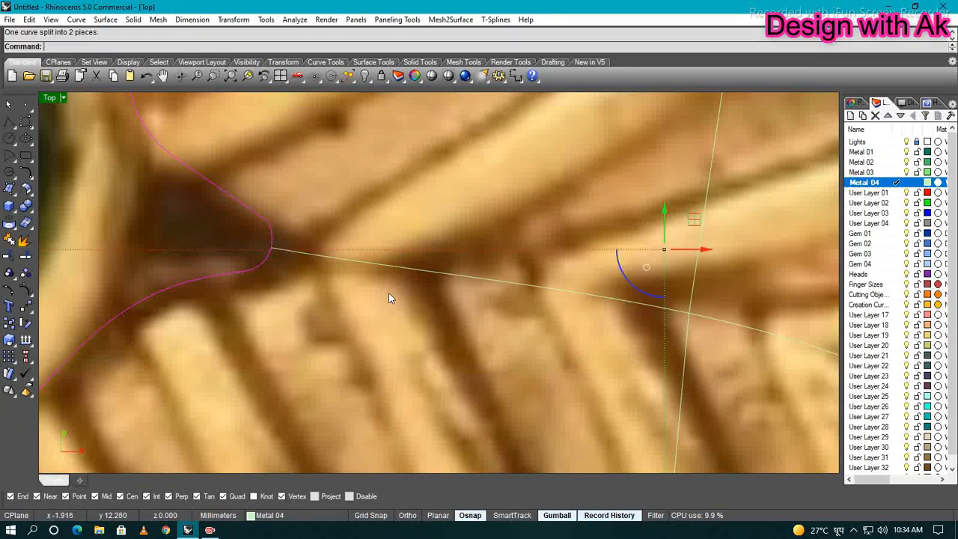
click(388, 293)
click(248, 271)
Rebuild both cross-section lines with a point count of 3 and degree 3
scroll(318, 288, down, 8)
right_drag(397, 311, 304, 291)
click(363, 297)
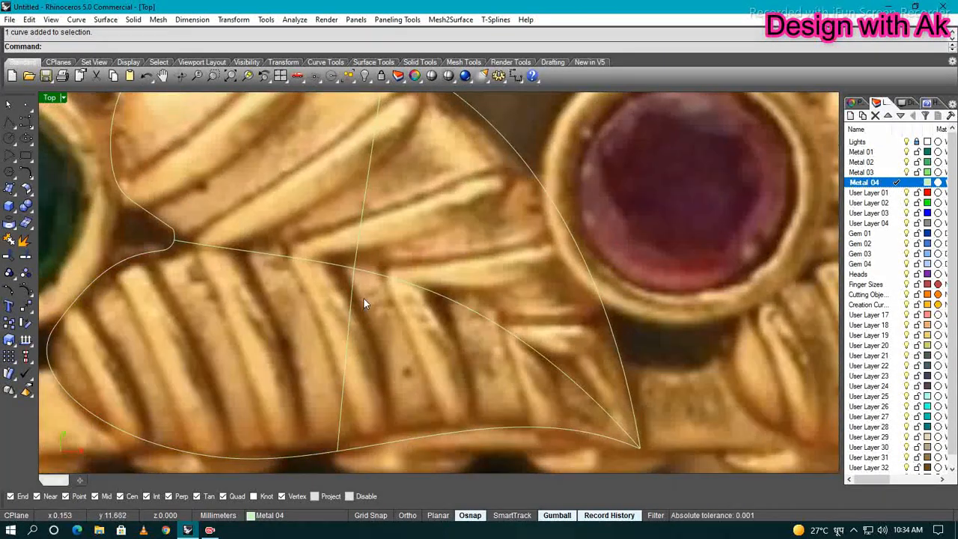
shift+drag(330, 196, 328, 196)
right_drag(432, 262, 489, 286)
text(RE)
key(Return)
drag(402, 166, 368, 166)
text(7)
key(Return)
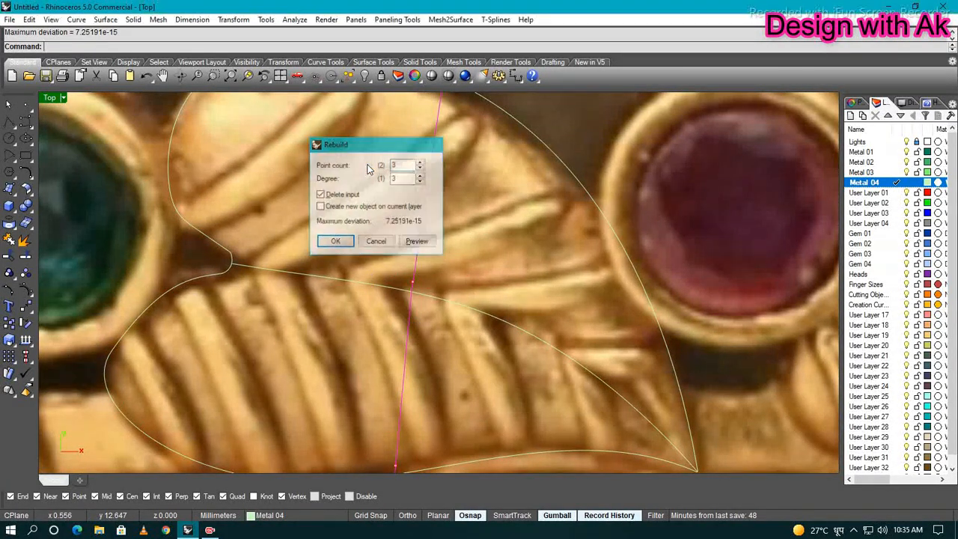
Raise the middle control points of both cross-section lines so they arch above the leaf plane, and return to the top view
key(F10)
scroll(447, 225, down, 4)
right_drag(447, 224, 448, 244)
drag(451, 178, 420, 243)
shift+drag(435, 306, 398, 359)
scroll(438, 319, down, 8)
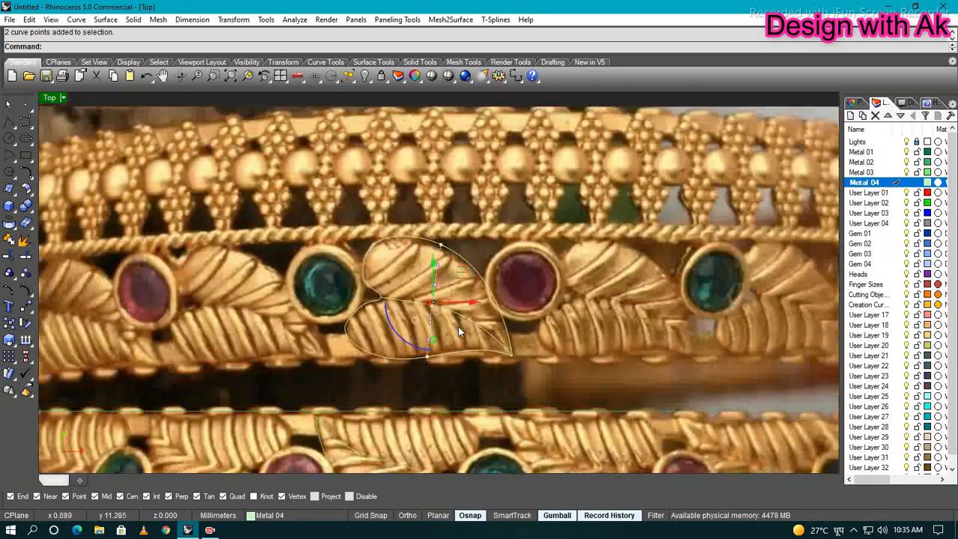
ctrl+shift+right_drag(458, 327, 432, 292)
scroll(432, 291, up, 6)
drag(425, 263, 425, 257)
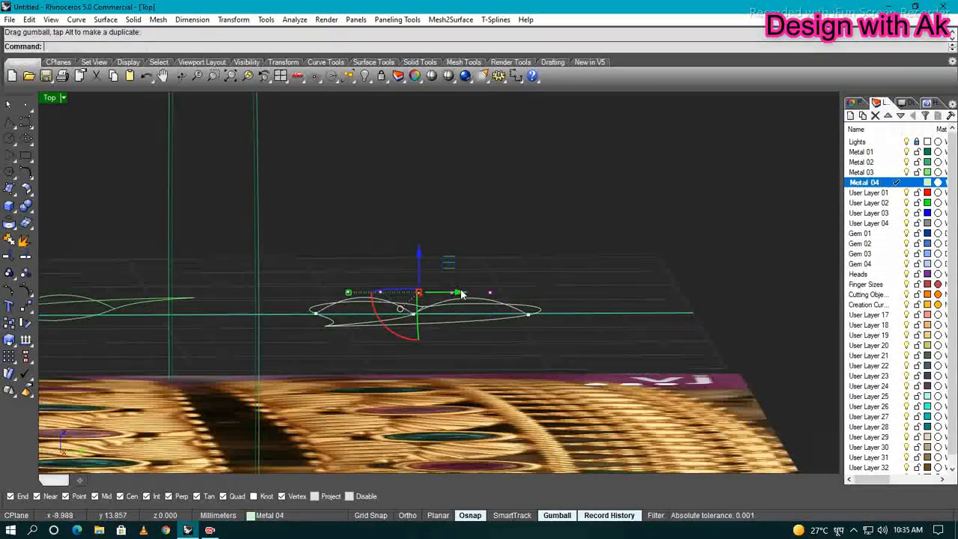
key(ctrl+F1)
key(ctrl+F2)
right_drag(464, 291, 459, 387)
drag(462, 295, 463, 291)
key(Escape)
key(Escape)
key(ctrl+F1)
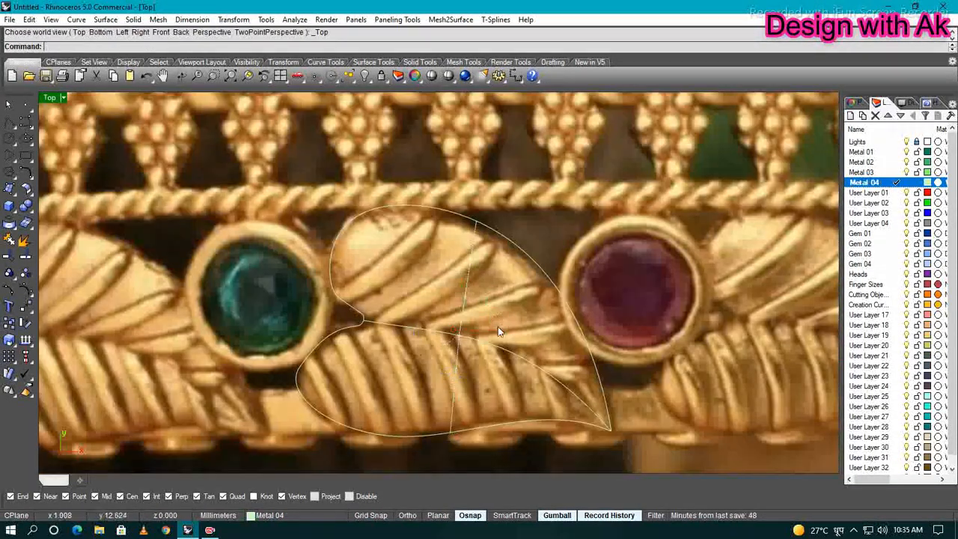
scroll(497, 328, down, 2)
text(S)
scroll(473, 339, up, 4)
right_drag(473, 339, 488, 353)
text(SW2)
key(Return)
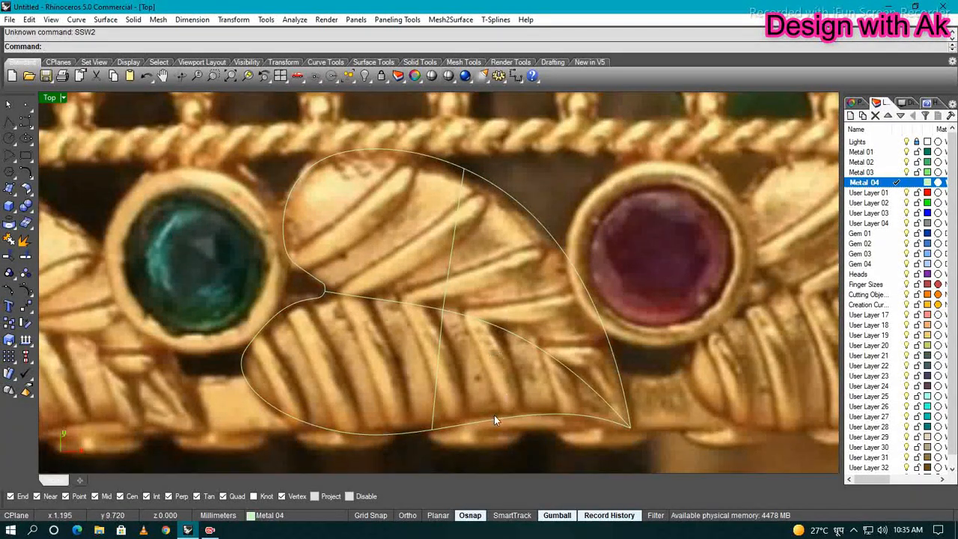
click(542, 350)
click(514, 443)
text(S)
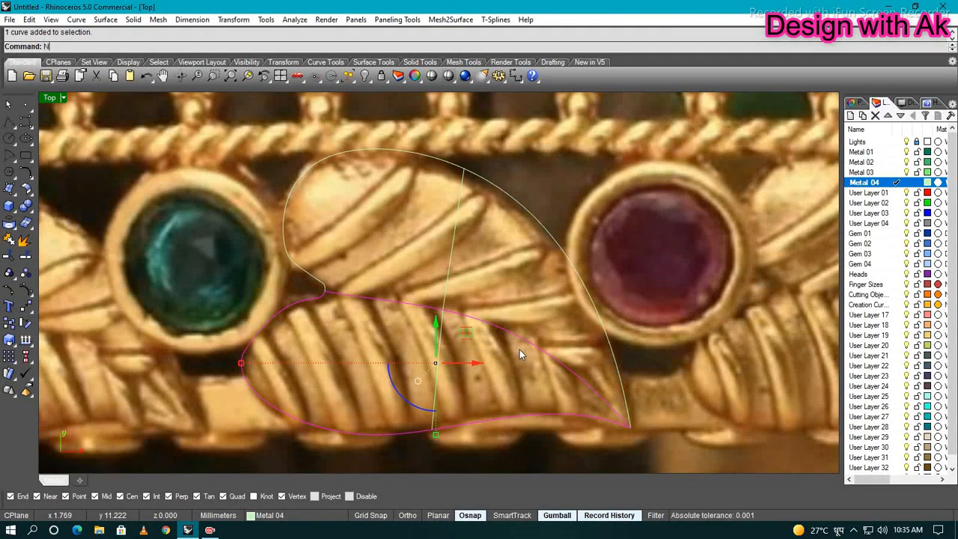
key(Return)
key(Escape)
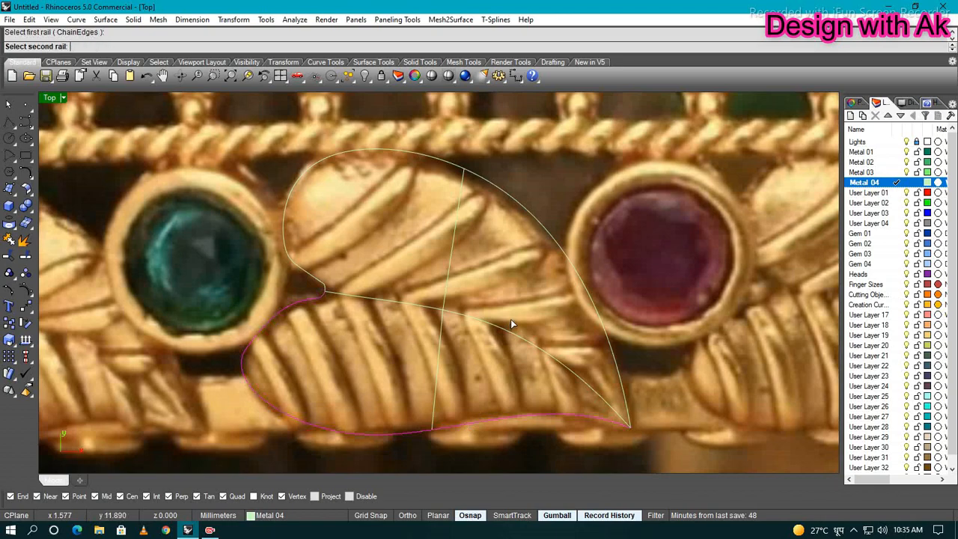
Create the tip half of the lower lobe as a two-rail sweep along the lower outline and midrib using the arched cross-section
click(512, 323)
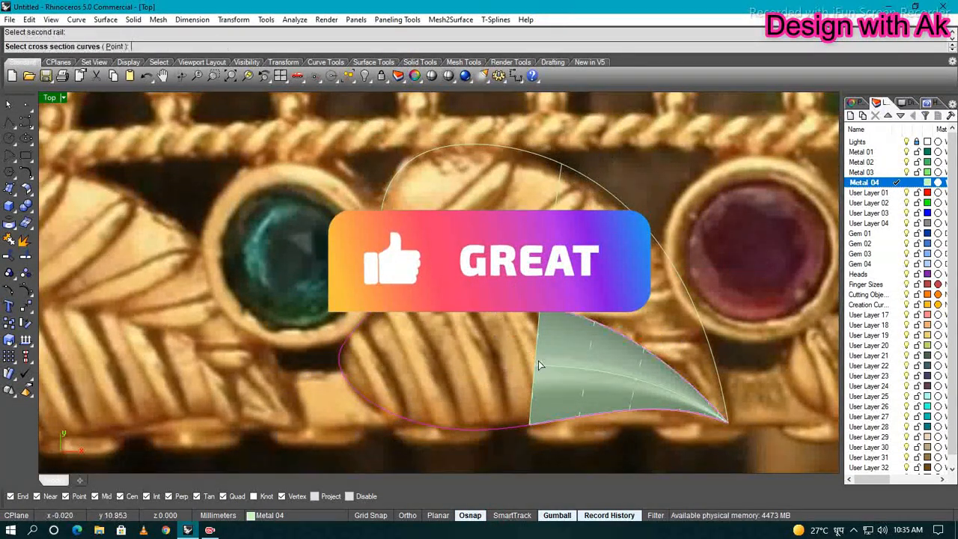
click(538, 359)
key(Return)
key(Return)
key(Escape)
scroll(490, 358, up, 2)
right_drag(490, 359, 533, 346)
Sweep the notch-side half of the lower lobe between the midrib and lower outline with Sweep2
text(S)
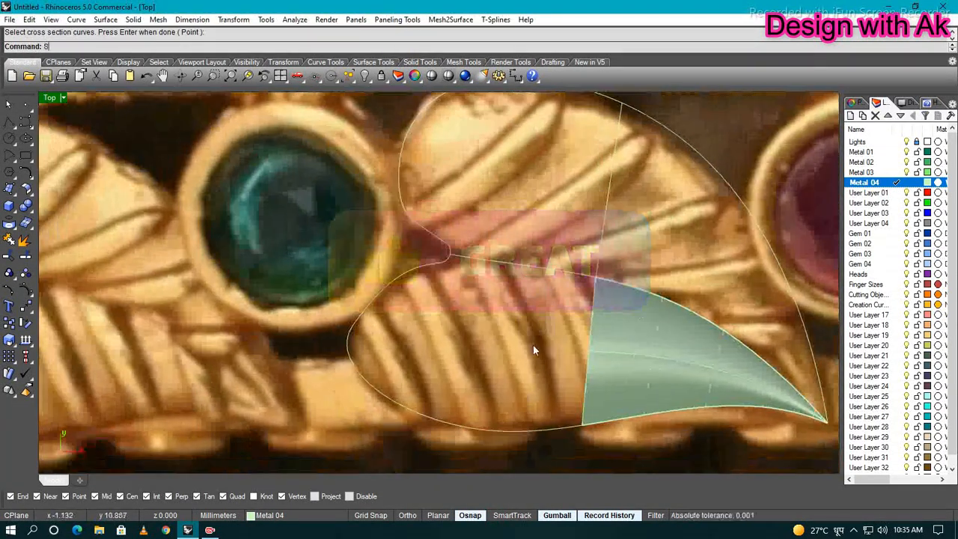
text(weep2)
key(Return)
click(506, 267)
click(589, 315)
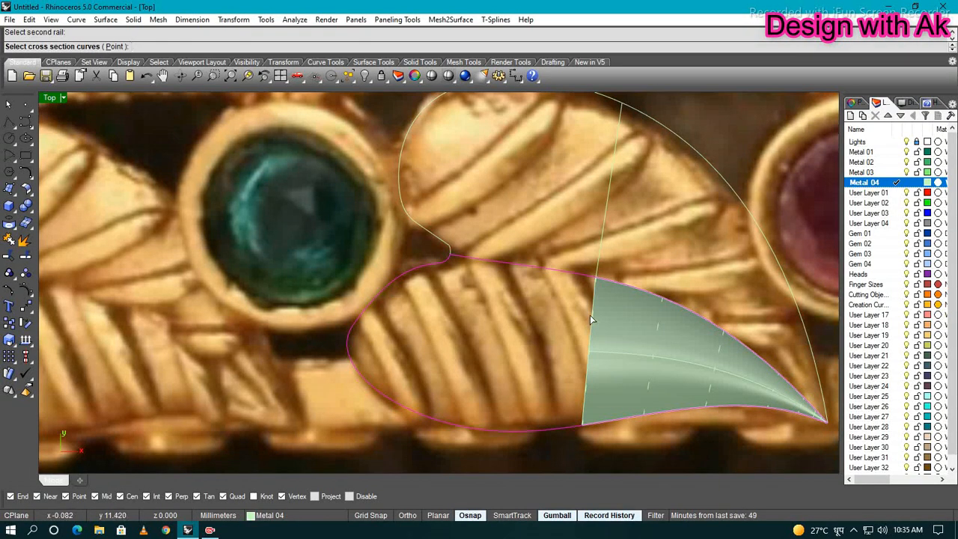
click(349, 179)
click(374, 197)
key(Return)
click(676, 363)
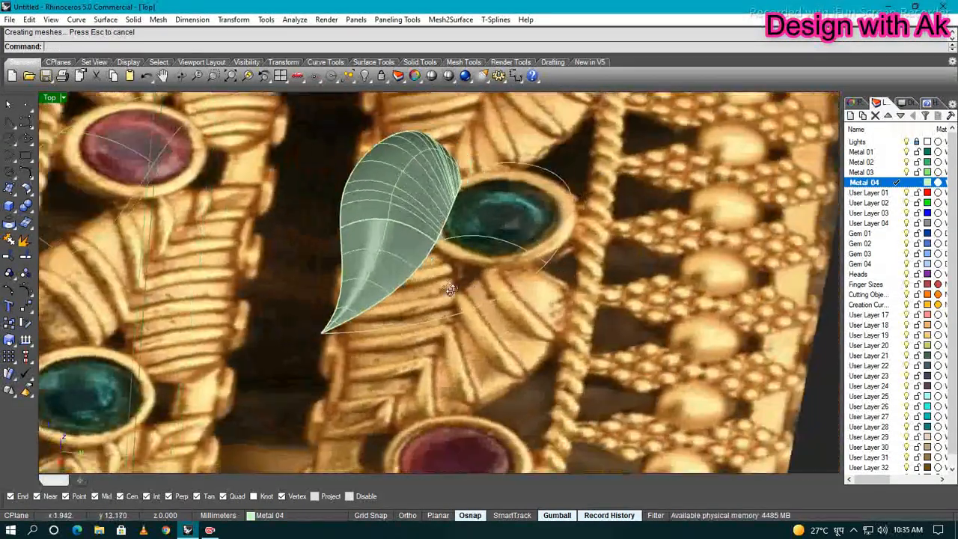
Sweep the tip half of the upper lobe between the upper outline and midrib, leaving the cross-section curve unsimplified
ctrl+shift+right_drag(451, 289, 460, 281)
key(ctrl+F1)
scroll(421, 265, up, 5)
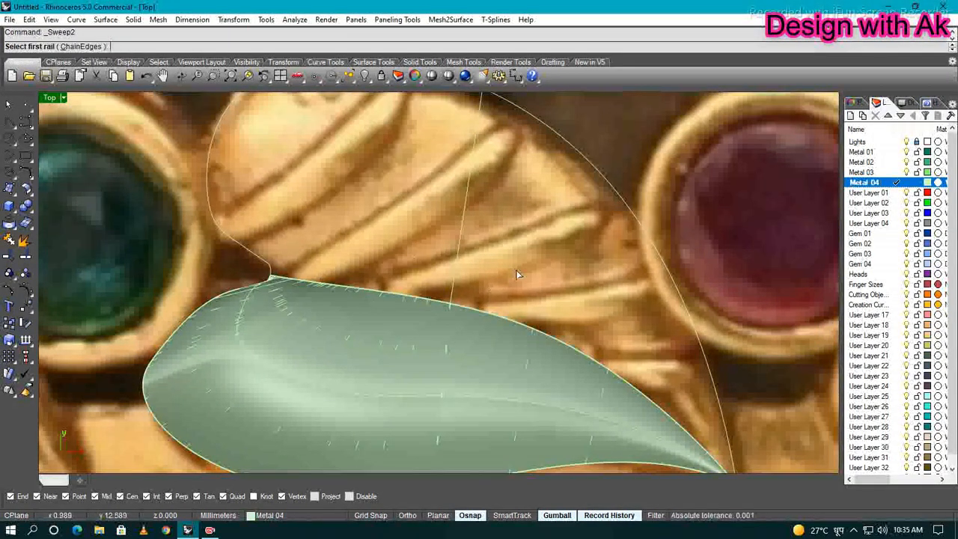
right_drag(517, 270, 467, 270)
click(491, 331)
click(375, 213)
key(Return)
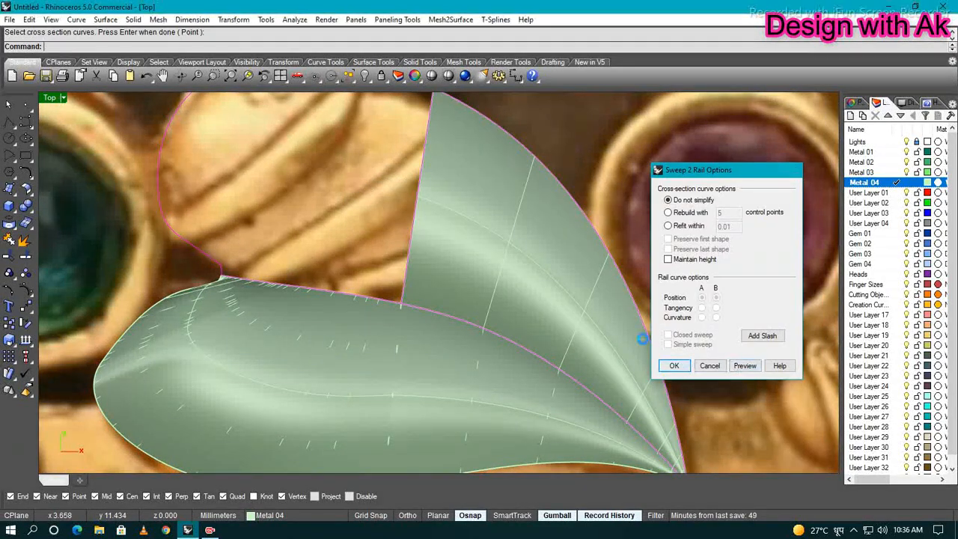
click(674, 366)
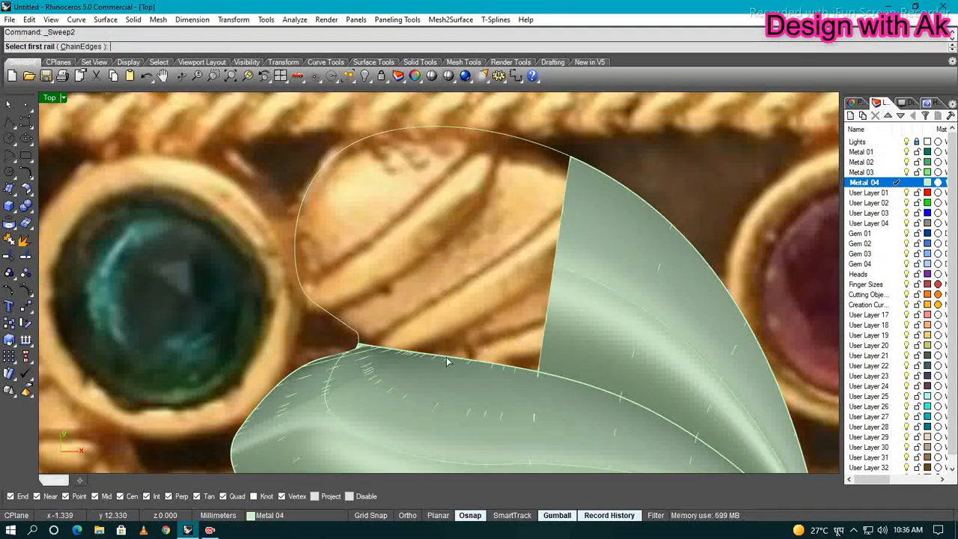
Try a two-rail sweep for the notch-side half of the upper lobe
click(343, 180)
click(370, 192)
click(342, 181)
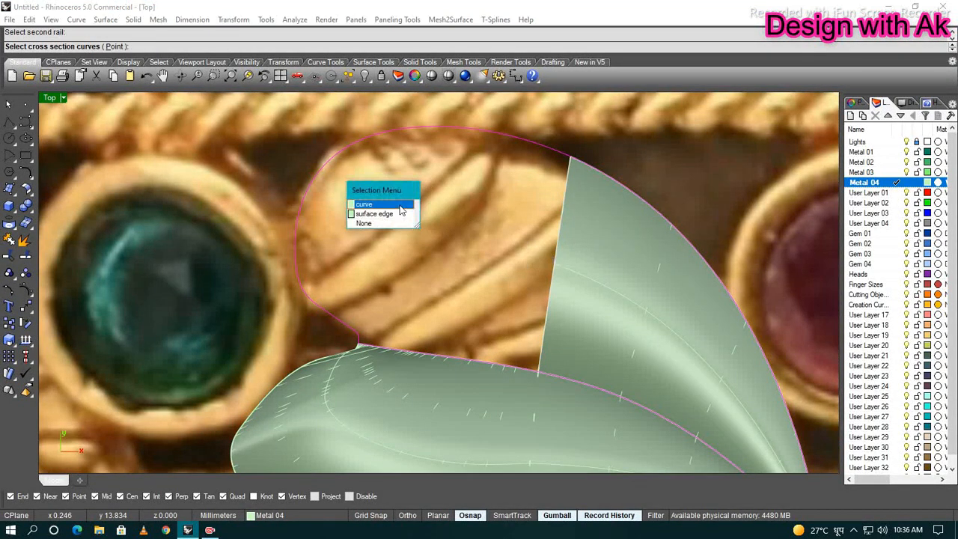
click(372, 193)
key(Return)
click(672, 366)
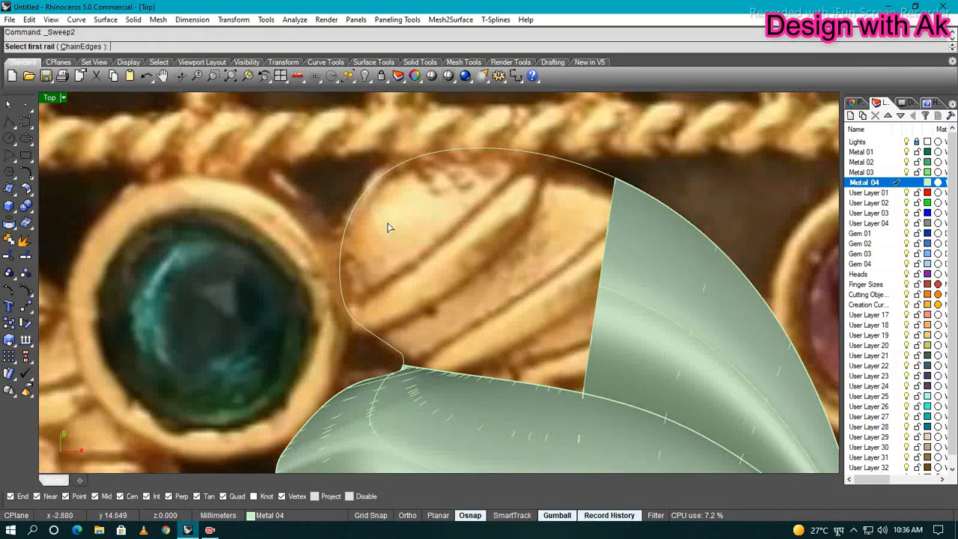
Sweep the notch-side half of the upper lobe along the upper outline and midrib using the arched cross-section
click(359, 200)
scroll(473, 342, up, 2)
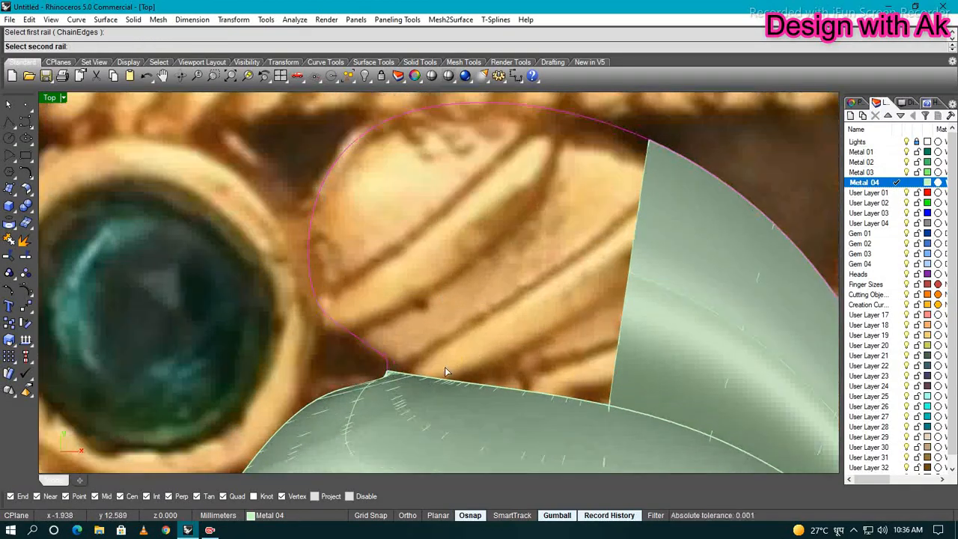
click(445, 380)
click(382, 205)
click(626, 292)
click(387, 206)
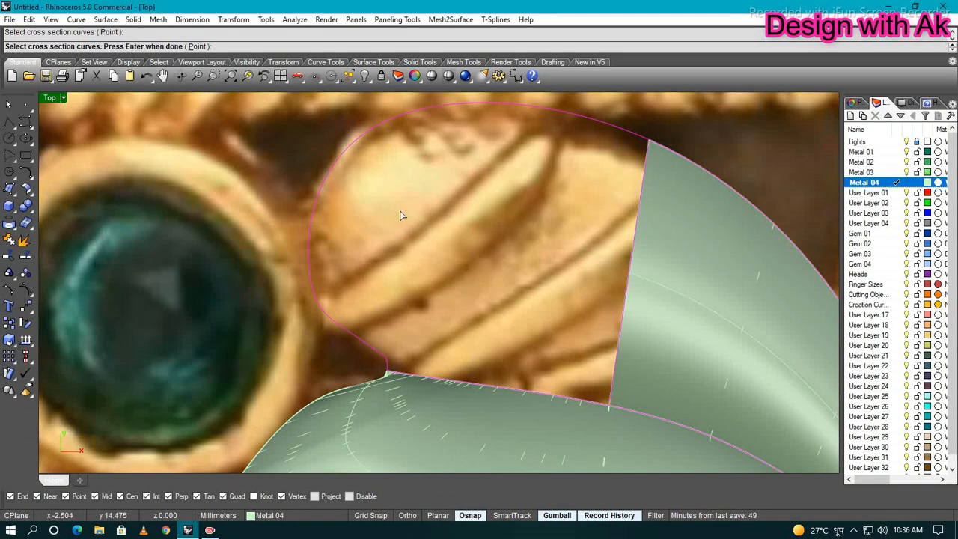
key(Return)
click(674, 367)
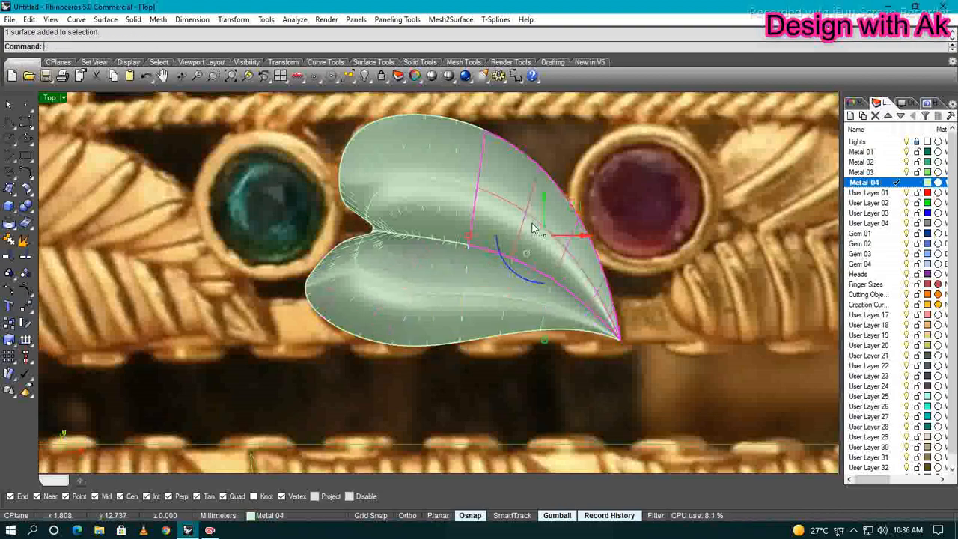
Join the swept surfaces so that each leaf lobe is one polysurface
text(J)
click(473, 274)
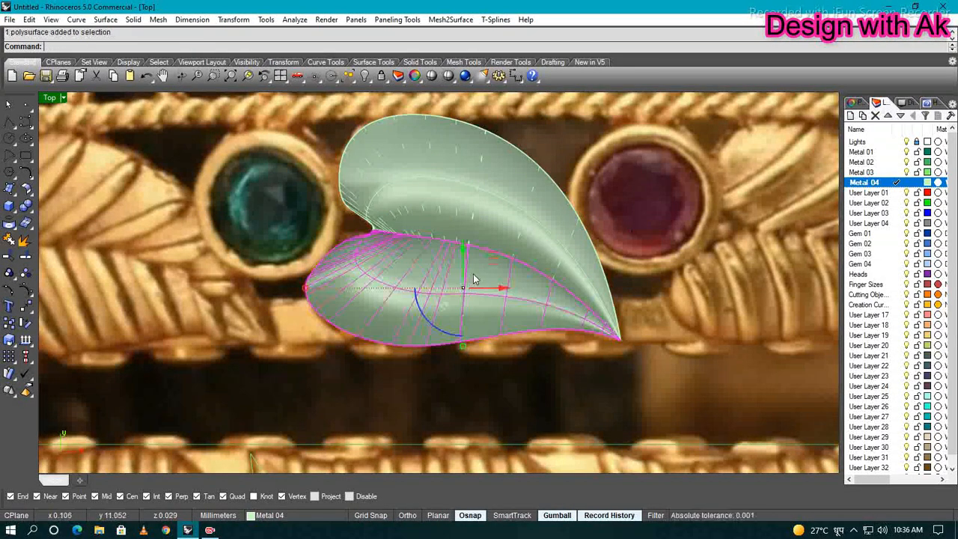
click(621, 281)
Switch to wireframe display and draw an interpolated vein curve about 2 mm long from the lower edge near the tip to the midrib
right_drag(621, 282, 594, 307)
scroll(588, 314, down, 6)
scroll(594, 307, up, 4)
key(ctrl+alt+w)
scroll(581, 285, up, 6)
right_drag(536, 354, 562, 313)
scroll(525, 325, up, 4)
text(I)
key(Return)
click(512, 388)
scroll(476, 289, up, 4)
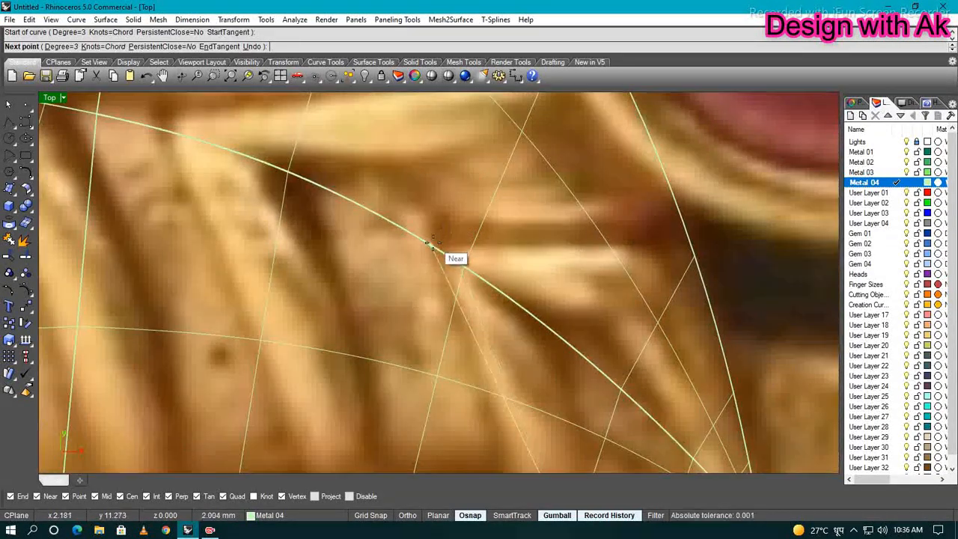
click(435, 251)
scroll(455, 281, down, 2)
right_drag(509, 308, 491, 296)
Mirror the vein curve near the leaf tip into the upper lobe, starting the mirror line at its midrib end
text(MI)
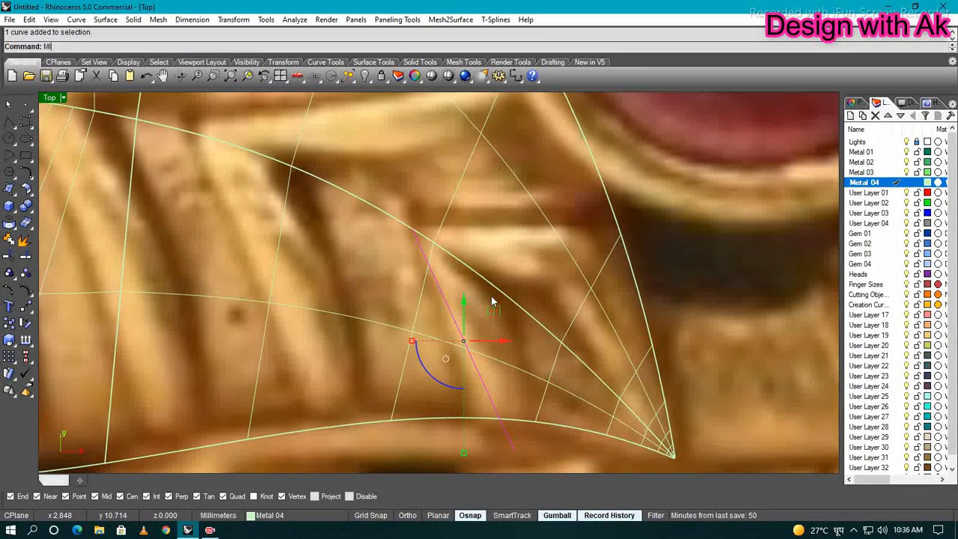
key(Return)
click(416, 233)
scroll(436, 226, down, 4)
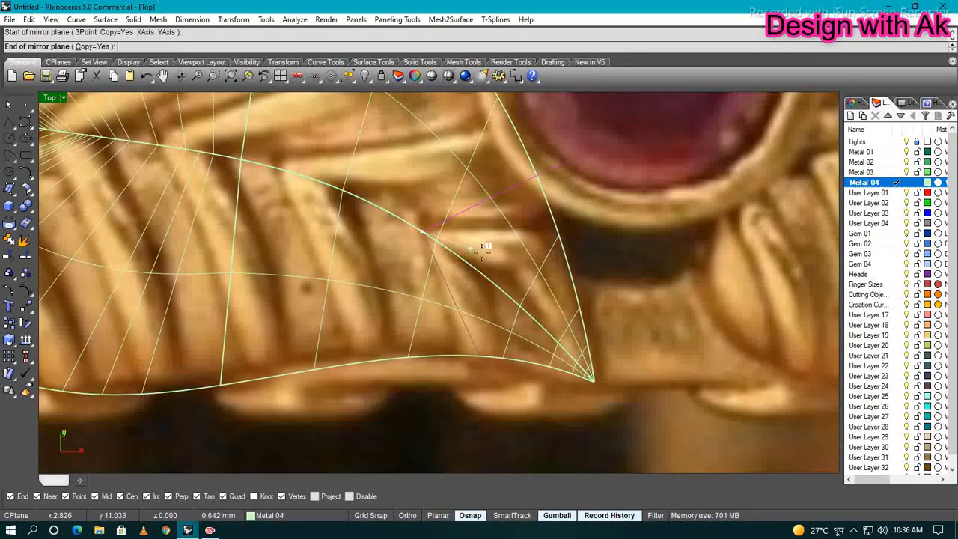
click(638, 418)
scroll(601, 357, up, 2)
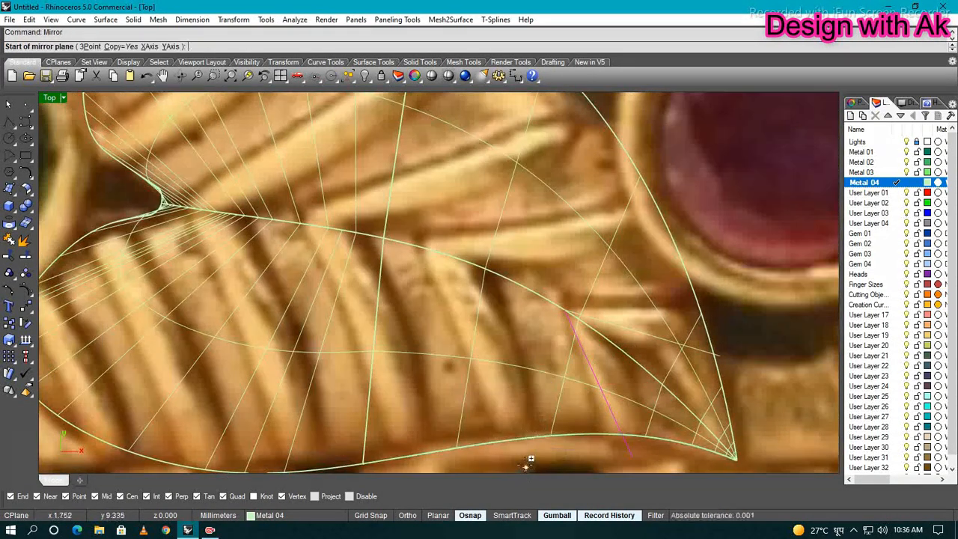
key(Escape)
Draw a second interpolated vein curve from the lower edge to the midrib, one vein further from the tip
right_drag(514, 412, 524, 381)
right_click(524, 381)
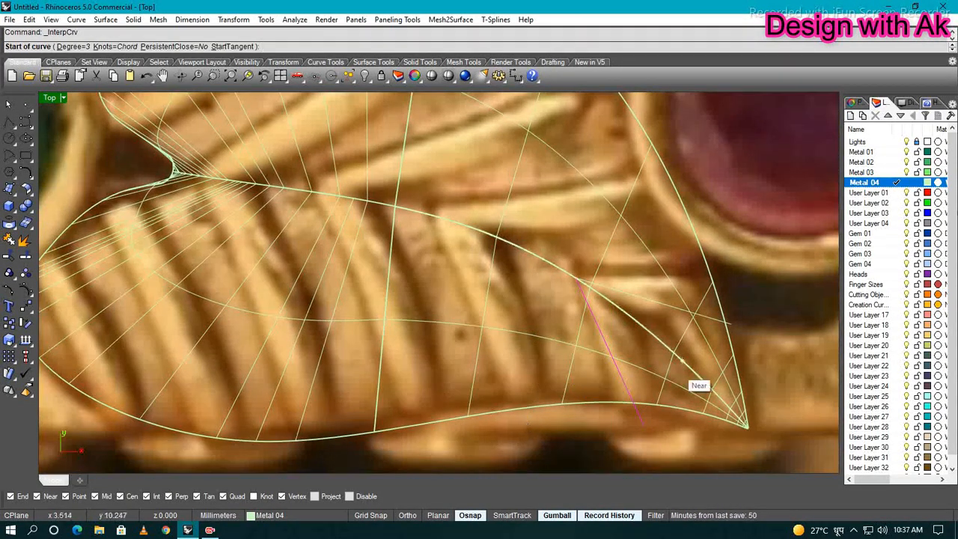
click(540, 423)
click(506, 349)
scroll(524, 360, up, 3)
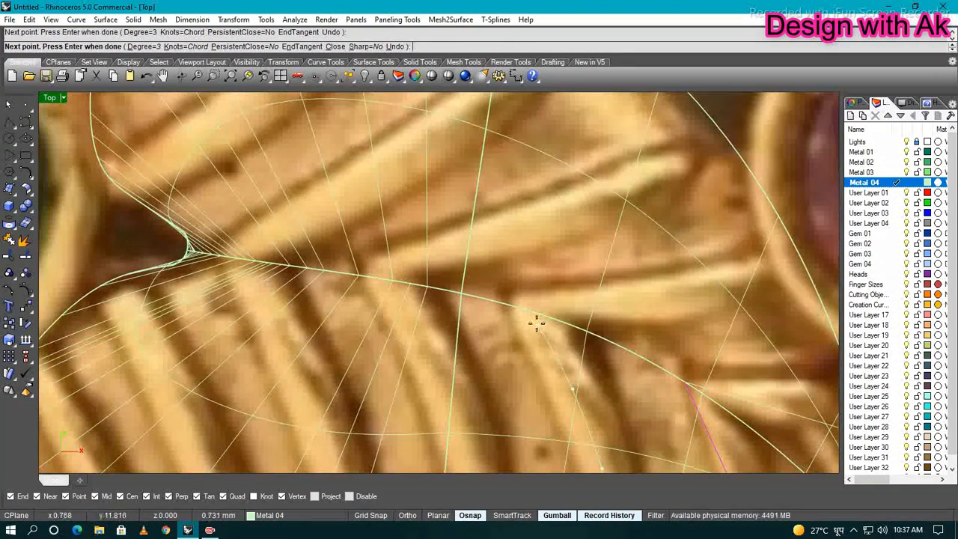
right_drag(536, 324, 558, 351)
click(549, 337)
right_click(548, 336)
Rebuild the second lower-lobe vein curve with point count 3 and degree 3
click(572, 370)
right_drag(605, 388, 565, 320)
key(Return)
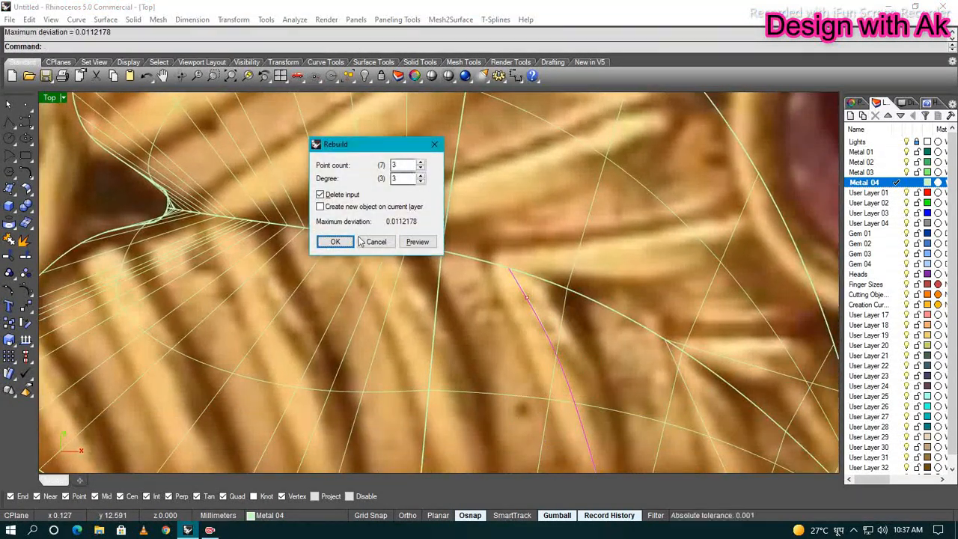
click(346, 242)
Mirror the second vein curve into the upper lobe from its midrib end, keeping the original
right_drag(617, 304, 561, 316)
text(mi)
key(Return)
click(455, 283)
scroll(458, 286, down, 6)
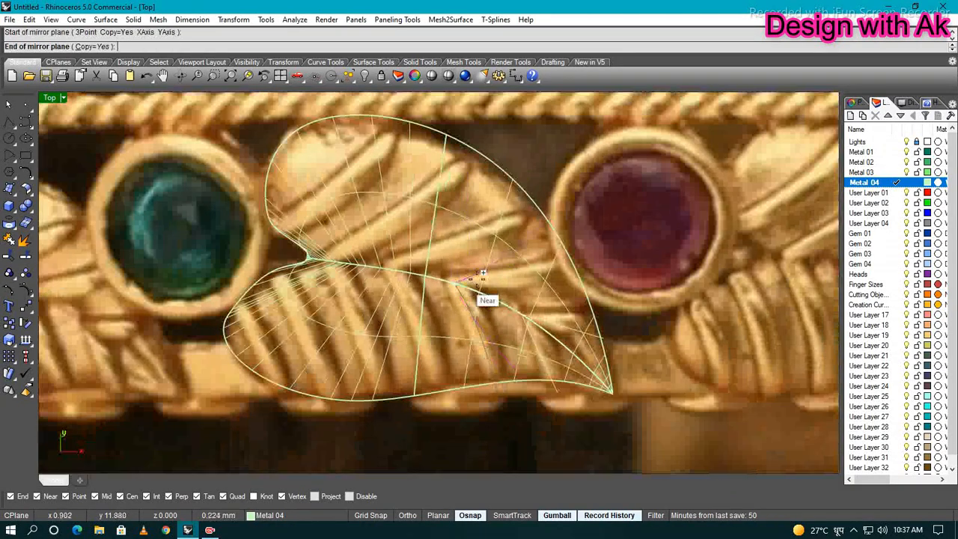
click(483, 275)
scroll(723, 387, down, 5)
scroll(726, 387, up, 8)
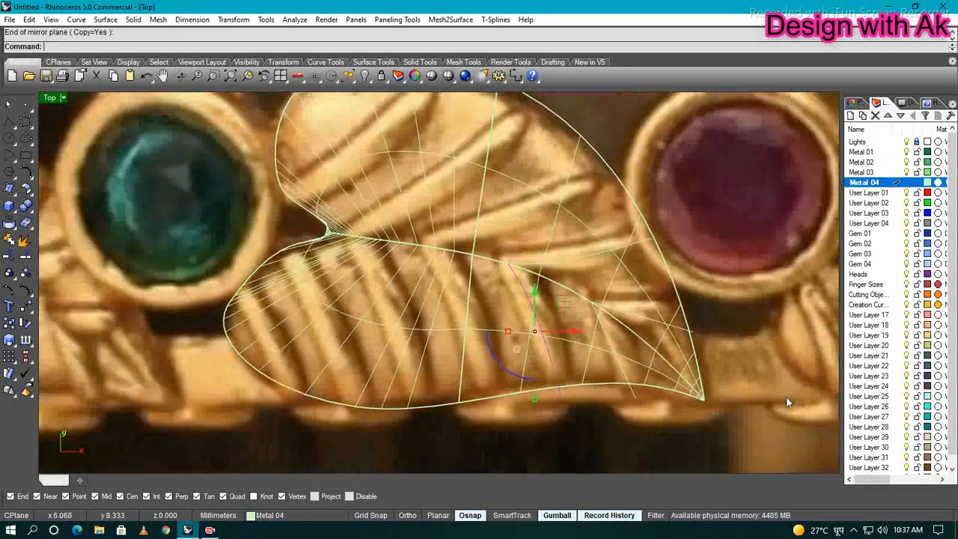
click(785, 398)
Draw a third interpolated vein curve from below the lower lobe's edge up to the midrib, following the reference
scroll(520, 395, up, 4)
right_drag(520, 395, 579, 384)
text(ic)
key(Return)
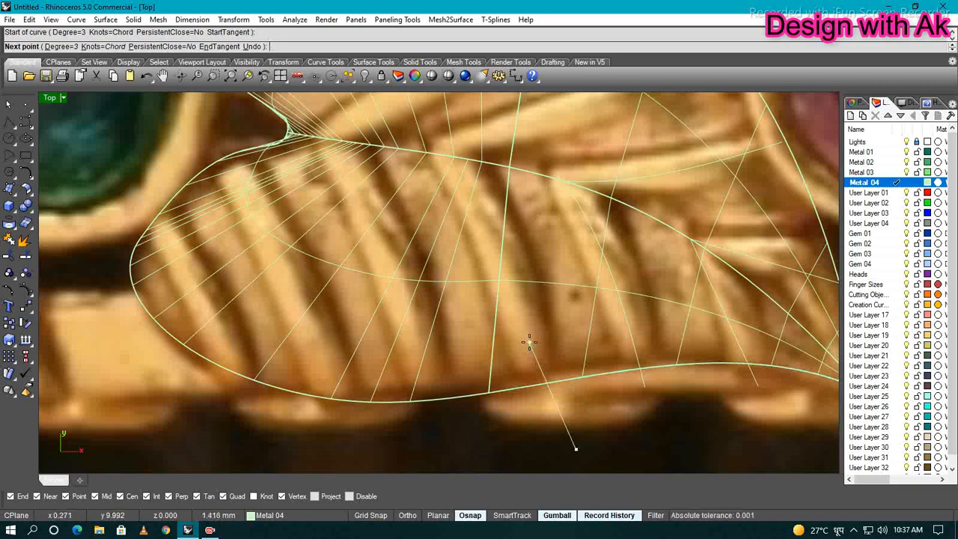
click(529, 342)
right_drag(529, 342, 559, 408)
click(539, 327)
click(496, 251)
right_drag(497, 250, 565, 309)
scroll(592, 414, up, 8)
scroll(564, 387, up, 3)
scroll(579, 411, down, 10)
Rebuild the third lower-lobe vein curve with the current rebuild settings
click(579, 411)
text(rb)
key(Return)
key(Return)
scroll(557, 233, up, 2)
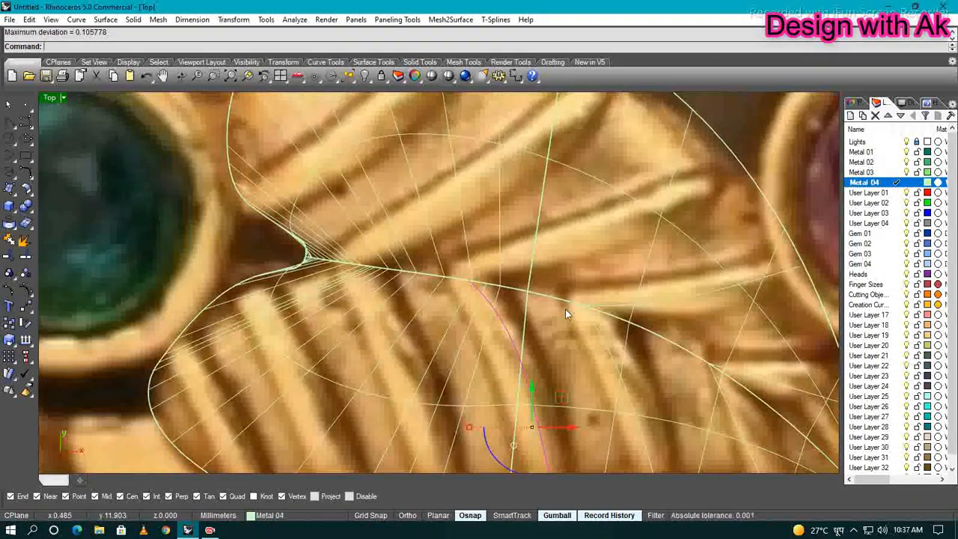
Mirror the third vein curve into the upper lobe, starting the mirror line where it meets the midrib
text(mi)
key(Return)
click(475, 283)
scroll(479, 285, down, 4)
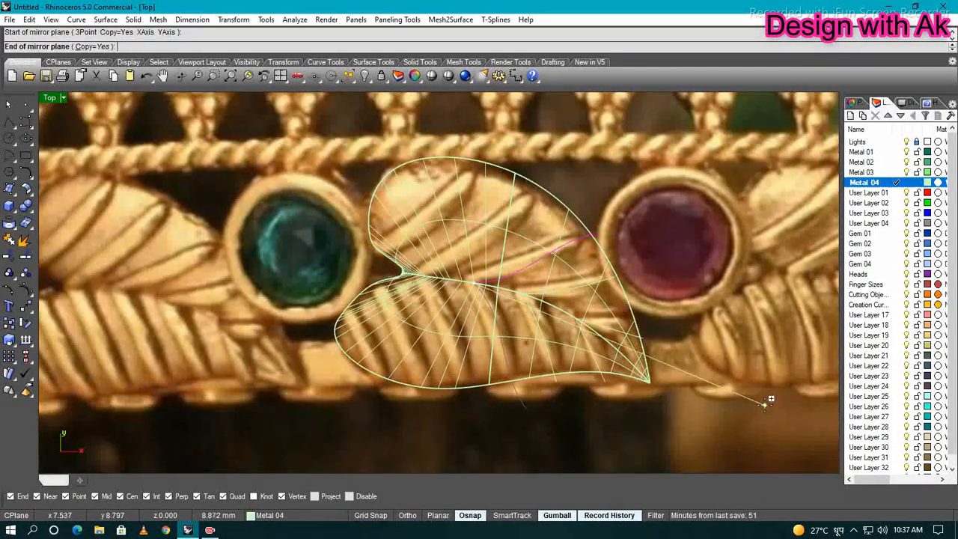
scroll(522, 343, up, 2)
right_drag(522, 344, 631, 357)
key(Escape)
Draw a fourth interpolated vein curve from below the lower lobe up to the midrib near the notch
scroll(583, 407, up, 4)
right_drag(583, 406, 633, 398)
text(ic)
key(Return)
click(645, 451)
click(626, 384)
right_drag(591, 293, 556, 330)
click(631, 383)
scroll(620, 366, up, 5)
click(613, 376)
scroll(610, 366, up, 5)
Rebuild the fourth lower-lobe vein curve with the current rebuild settings
click(646, 380)
scroll(651, 378, down, 8)
text(RB)
key(Return)
Mirror the fourth vein curve into the upper lobe, starting the mirror line at the midrib near the notch
text(MI)
key(Return)
click(509, 290)
key(Escape)
scroll(500, 258, down, 2)
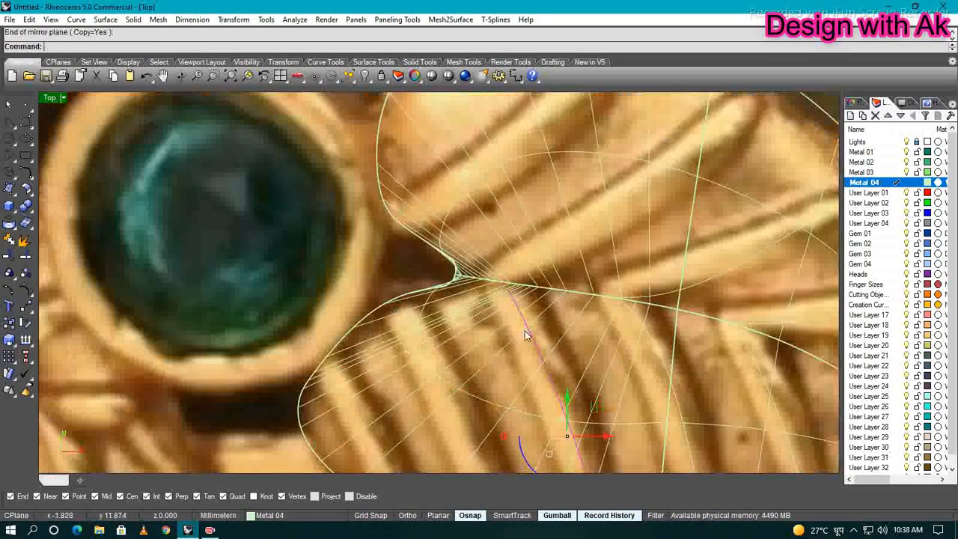
click(510, 280)
scroll(509, 280, up, 3)
scroll(509, 279, down, 2)
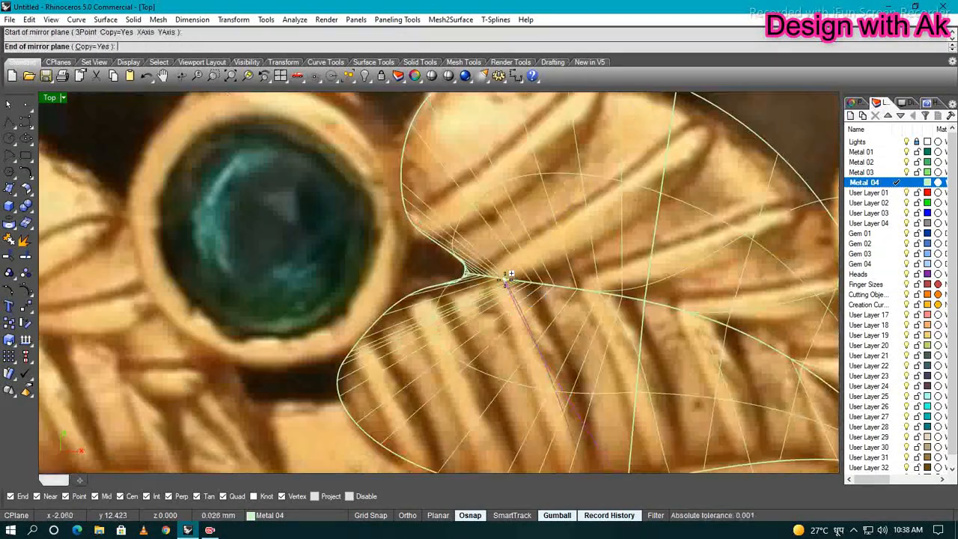
scroll(711, 308, down, 2)
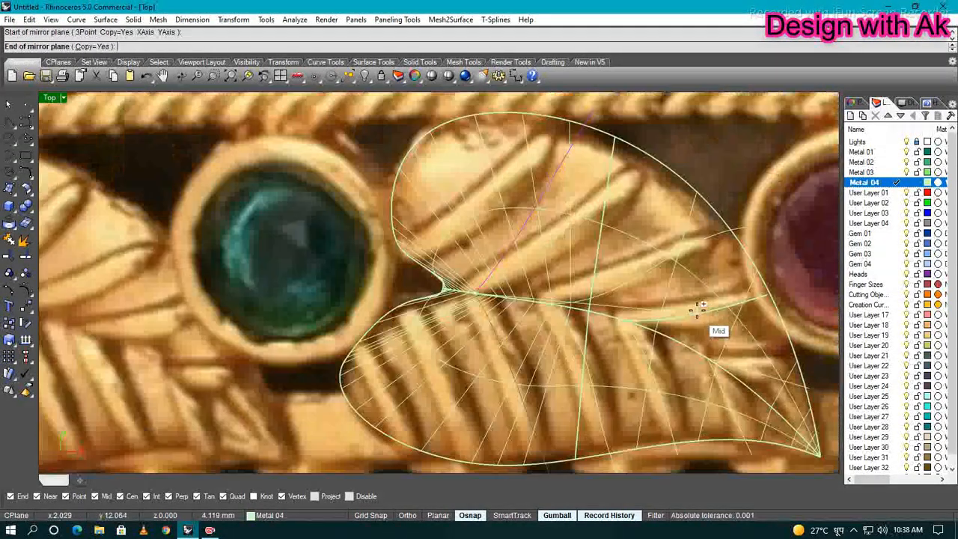
click(773, 380)
scroll(553, 336, up, 4)
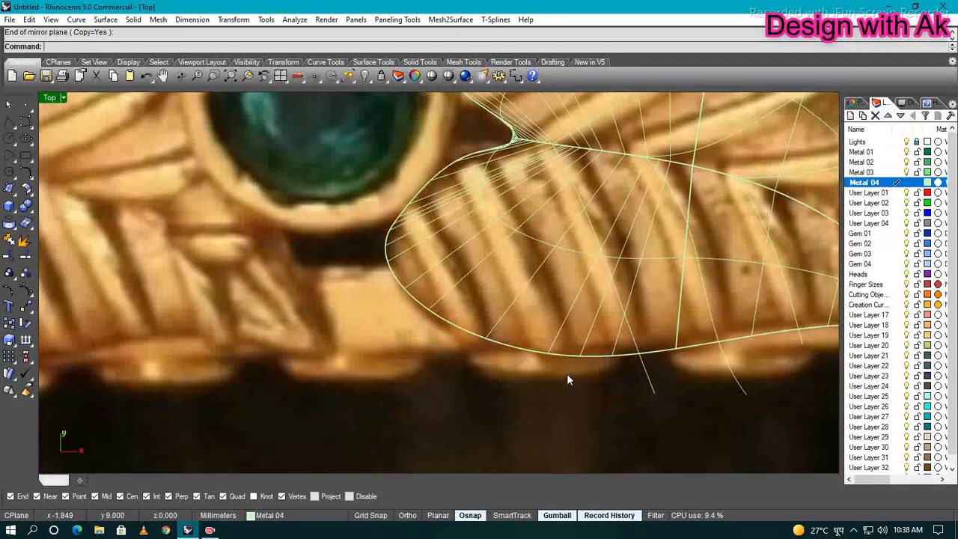
key(F4)
mouse_move(550, 375)
right_down()
mouse_move(527, 380)
mouse_move(541, 365)
right_up()
key(Escape)
Draw a three-point arc about 4.2 mm long along the fifth vein at the lower lobe's rounded end
scroll(567, 373, down, 4)
key(F5)
scroll(479, 232, up, 7)
click(492, 183)
scroll(492, 183, down, 2)
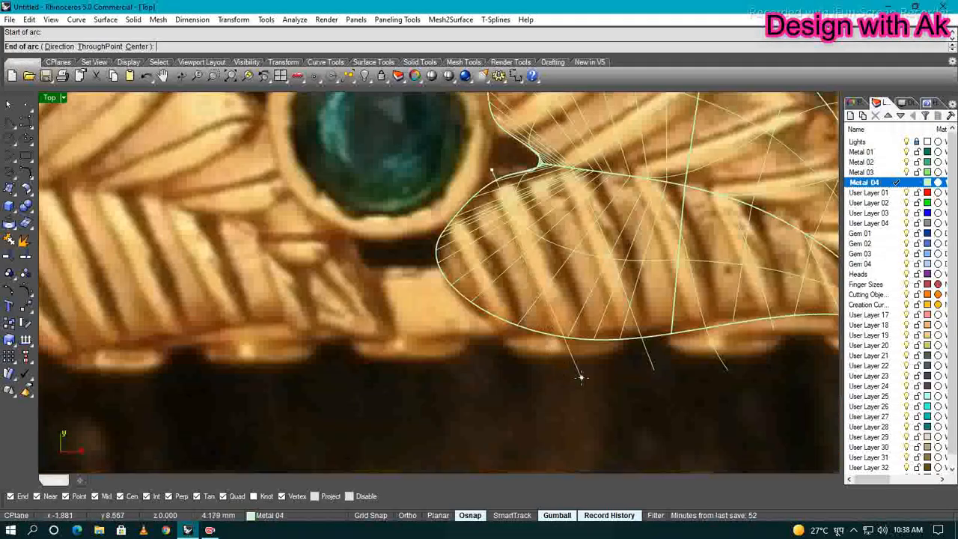
click(545, 268)
Draw another three-point arc along the outermost vein at the lower lobe's rounded end, extending past the outline
right_drag(428, 199, 461, 234)
key(F5)
click(546, 422)
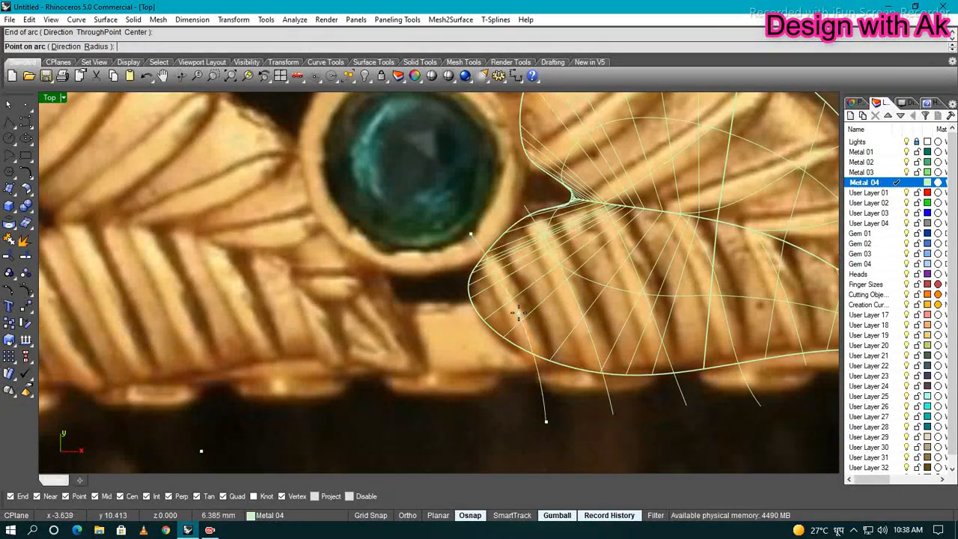
click(520, 314)
Select both arc veins and mirror them into the upper lobe, starting the mirror line at the notch
right_drag(550, 389, 490, 380)
drag(516, 417, 431, 384)
shift+click(549, 389)
scroll(552, 322, down, 4)
right_drag(551, 322, 534, 394)
text(mi)
key(Return)
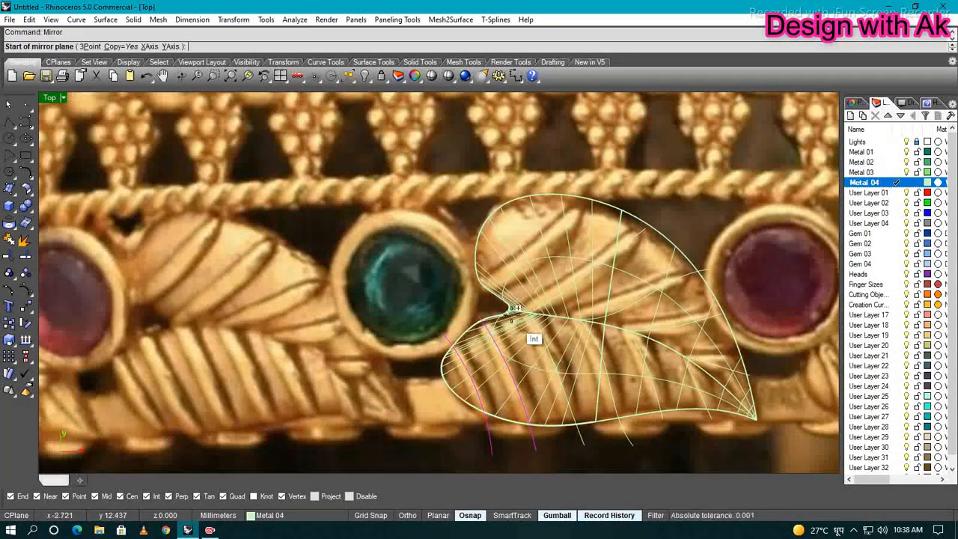
click(509, 309)
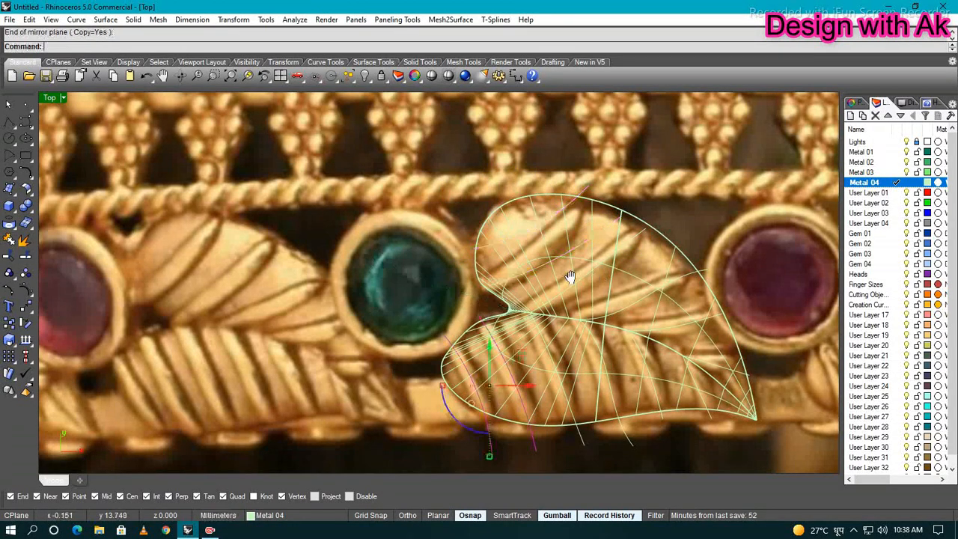
Move the two mirrored arcs together about 0.8 mm across the upper lobe towards the reference veins
right_drag(570, 277, 535, 284)
click(539, 255)
shift+click(512, 229)
scroll(505, 253, up, 4)
drag(550, 207, 585, 235)
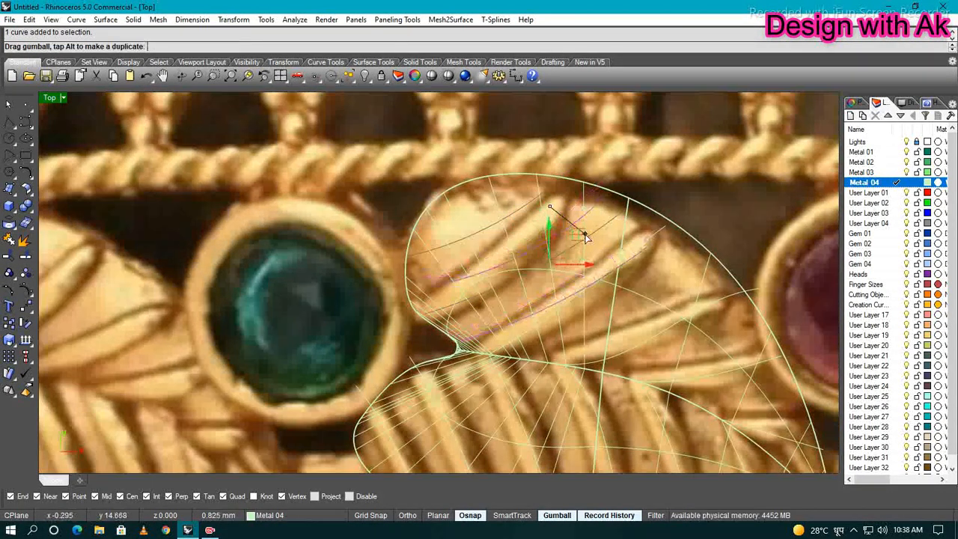
Try rotating a copy of the mirrored arc vein by about 4.1 degrees around its outer end
text(ro)
key(Return)
click(342, 289)
click(204, 317)
click(413, 433)
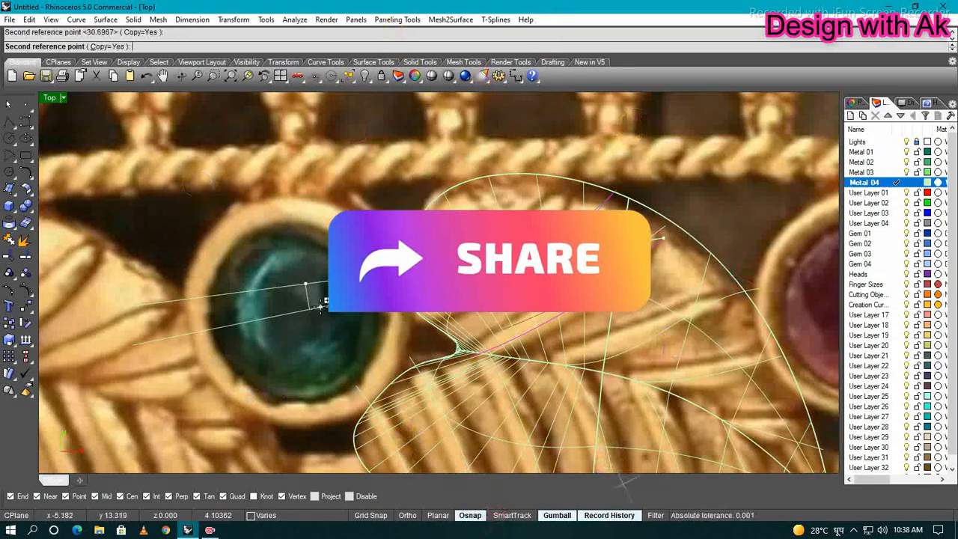
key(Return)
scroll(669, 238, up, 4)
right_drag(636, 248, 634, 209)
Undo the last edit and delete the surplus mirrored arc curves from the upper lobe
key(ctrl+z)
click(611, 262)
key(Delete)
scroll(633, 211, down, 4)
scroll(582, 247, down, 2)
right_drag(506, 309, 537, 252)
right_drag(603, 201, 573, 250)
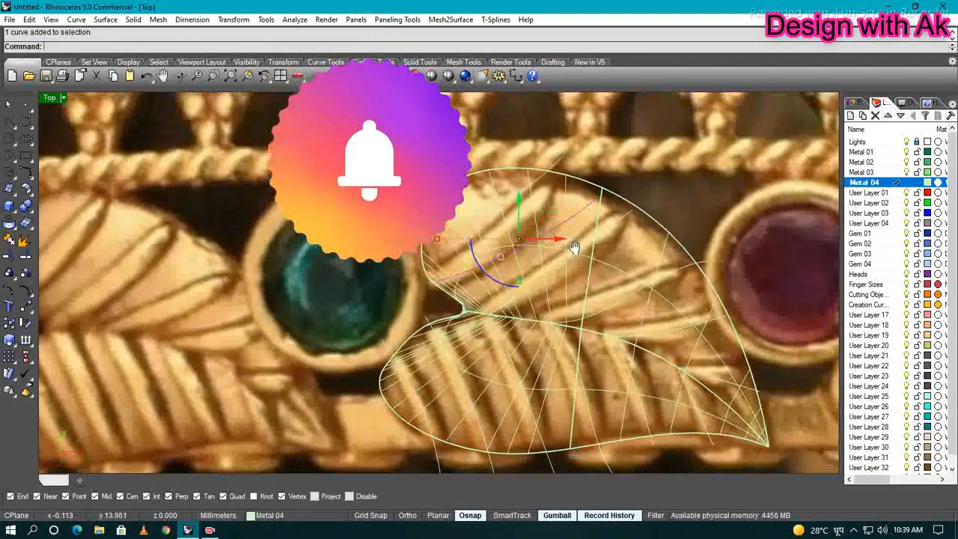
key(Delete)
Rotate a copy of the remaining upper-lobe arc about 12.7 degrees around its outer end and delete the original
scroll(490, 178, up, 4)
click(524, 222)
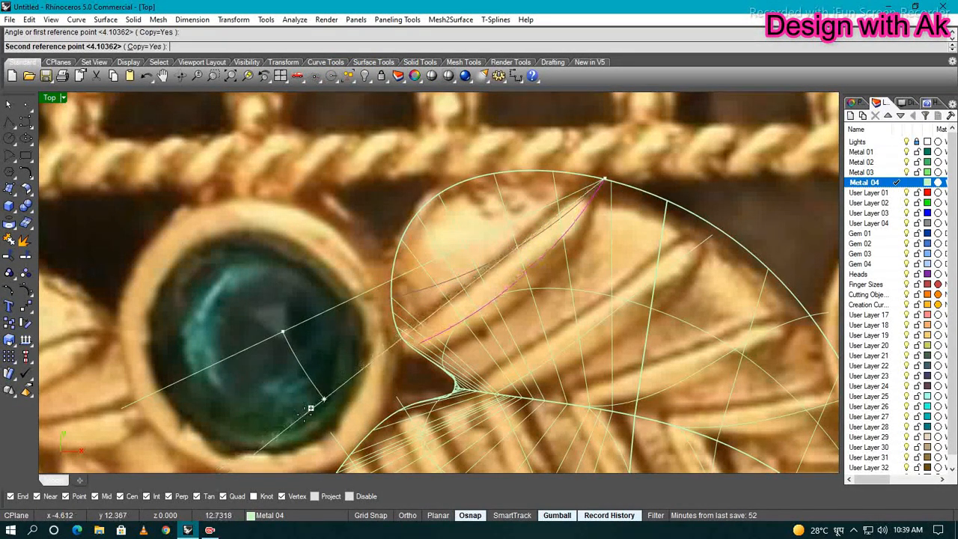
click(304, 414)
scroll(306, 404, down, 6)
right_click(308, 397)
key(Delete)
Select the six lower-lobe vein curves and project them onto the lower lobe's surface
scroll(355, 361, up, 2)
right_drag(444, 385, 442, 274)
scroll(442, 273, down, 2)
right_drag(553, 408, 524, 410)
scroll(501, 409, up, 4)
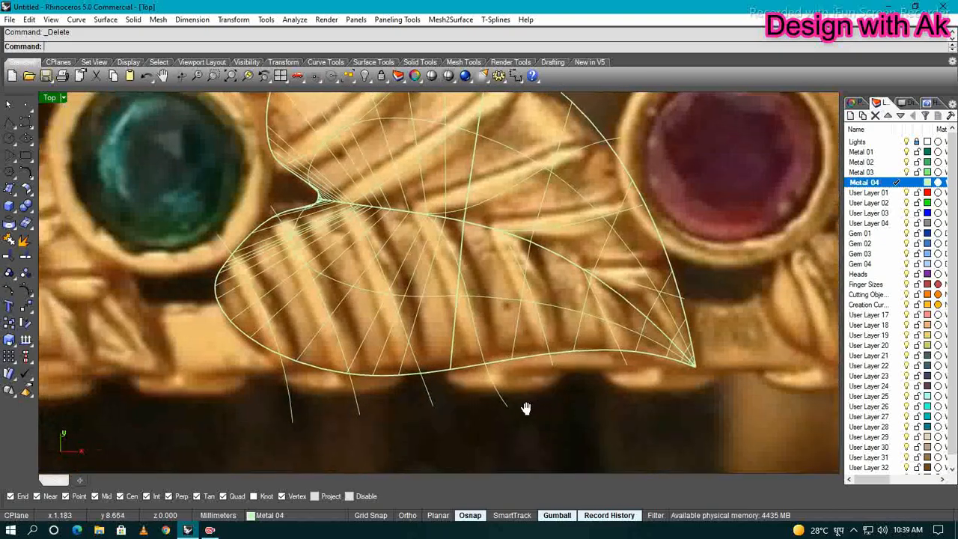
click(554, 366)
scroll(372, 419, down, 3)
scroll(464, 435, up, 4)
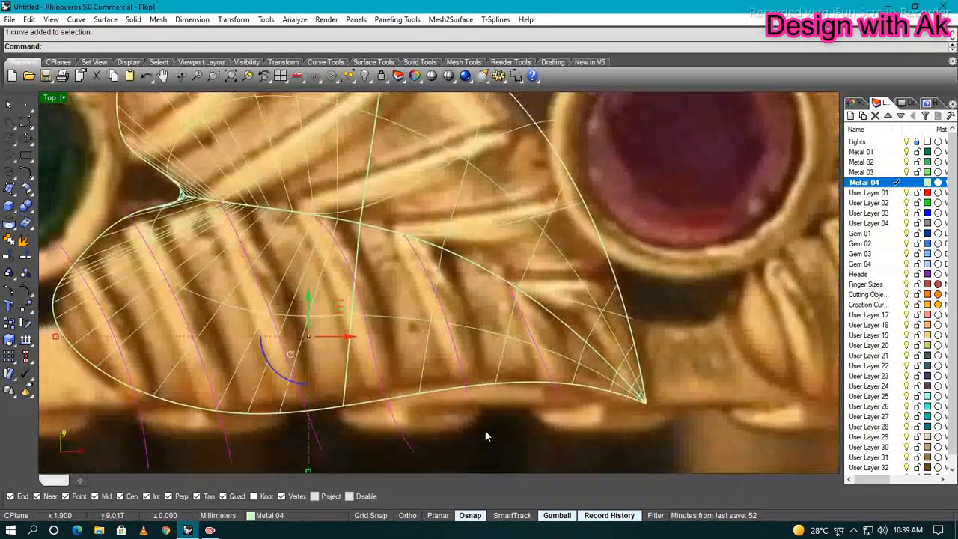
click(497, 363)
right_click(497, 363)
Select the five upper-lobe vein curves and project them onto the upper lobe's surface
right_drag(530, 419, 502, 420)
right_drag(593, 326, 661, 446)
click(627, 423)
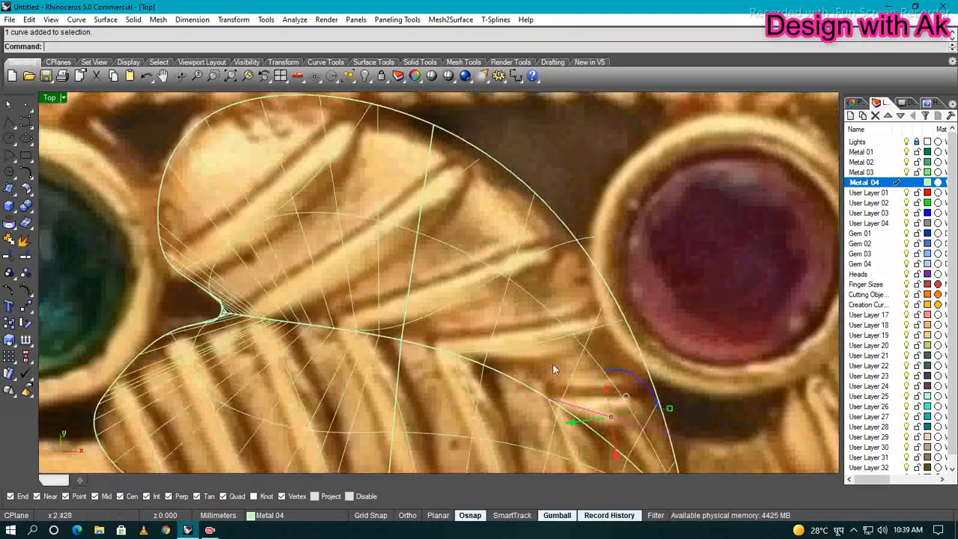
shift+click(522, 345)
right_drag(467, 314, 571, 390)
shift+click(554, 381)
shift+click(473, 324)
shift+click(434, 247)
right_drag(490, 326, 425, 309)
text(PO)
key(Return)
click(524, 328)
right_click(524, 327)
Pipe all the projected vein curves on both leaf lobes with round caps
scroll(527, 329, down, 8)
scroll(519, 359, up, 6)
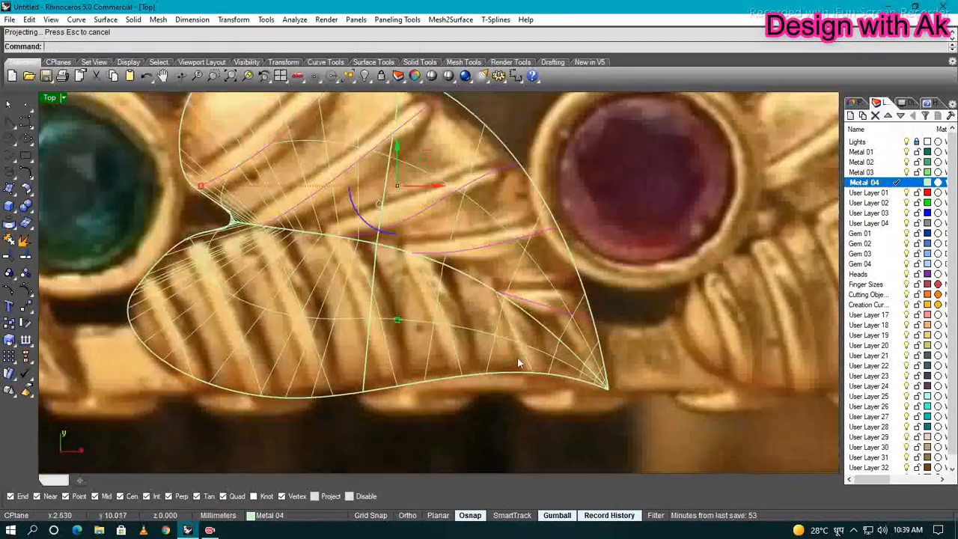
scroll(524, 374, down, 4)
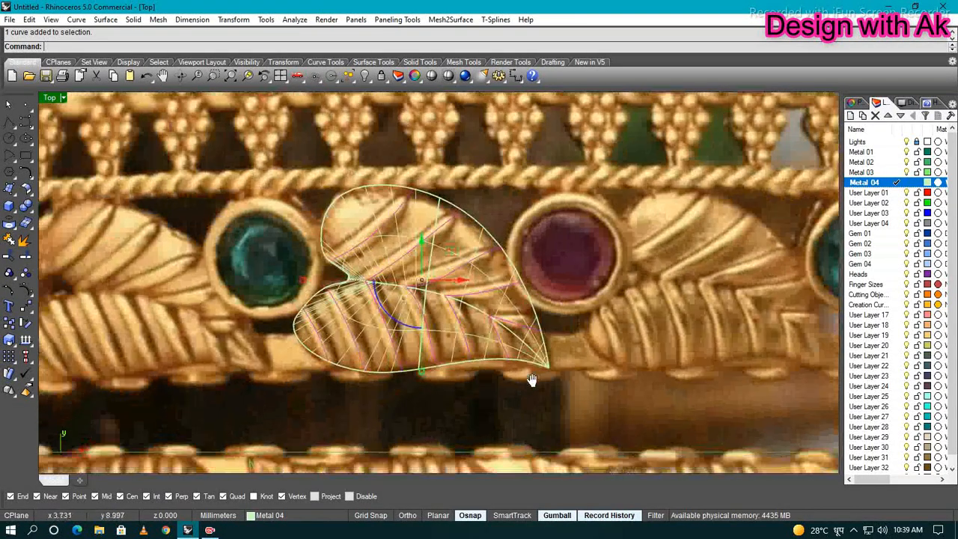
text(PI)
key(Return)
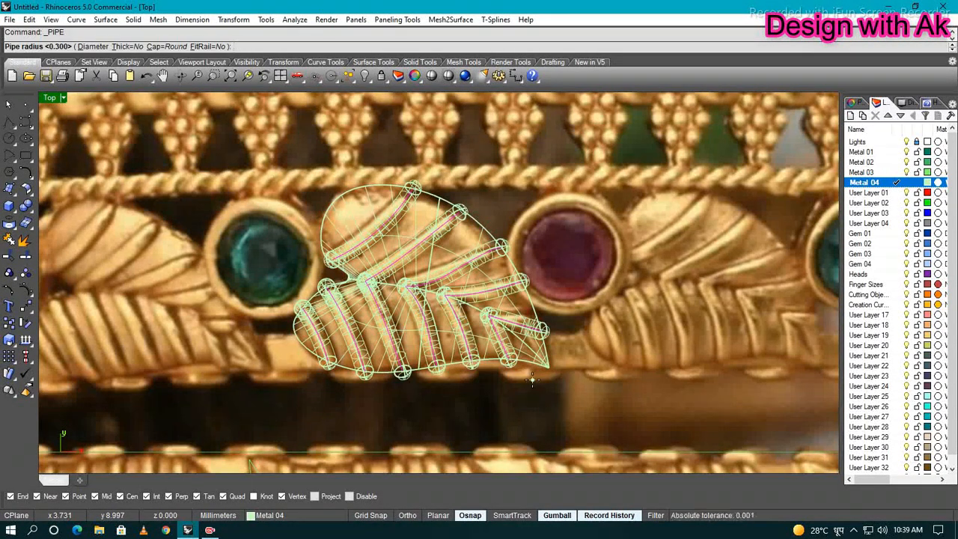
scroll(542, 254, up, 4)
key(F5)
ctrl+shift+right_drag(529, 250, 504, 276)
scroll(552, 304, up, 5)
key(F1)
scroll(470, 267, down, 5)
scroll(479, 268, down, 4)
key(Escape)
Select the two domed lobe surfaces and copy them to the clipboard
scroll(470, 298, up, 4)
click(460, 291)
scroll(461, 299, up, 2)
click(466, 303)
scroll(468, 299, down, 10)
key(ctrl+c)
Extrude both domed lobe surfaces by a distance of -1 in the front view
text(ES)
key(Return)
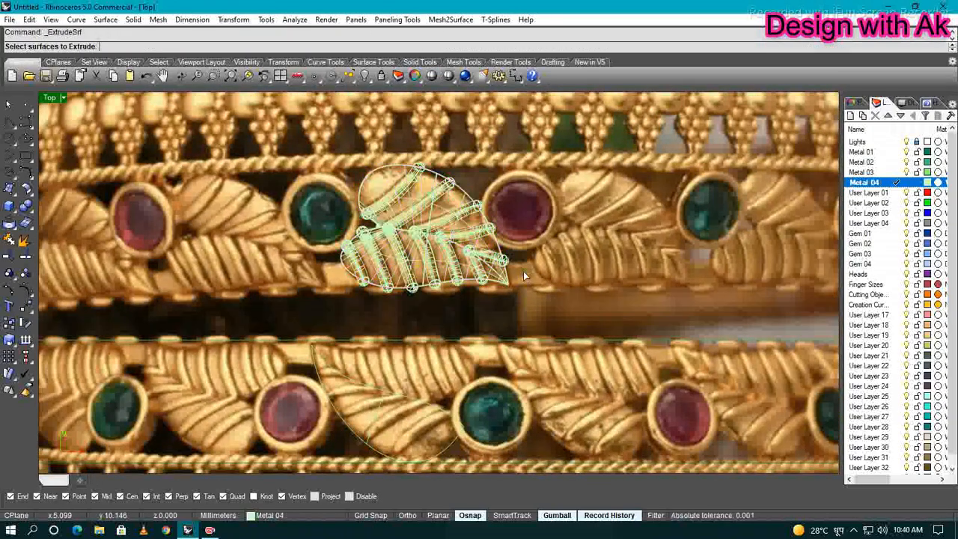
key(F1)
scroll(476, 269, up, 8)
click(480, 293)
click(330, 249)
scroll(353, 151, up, 2)
right_drag(353, 151, 331, 176)
click(343, 177)
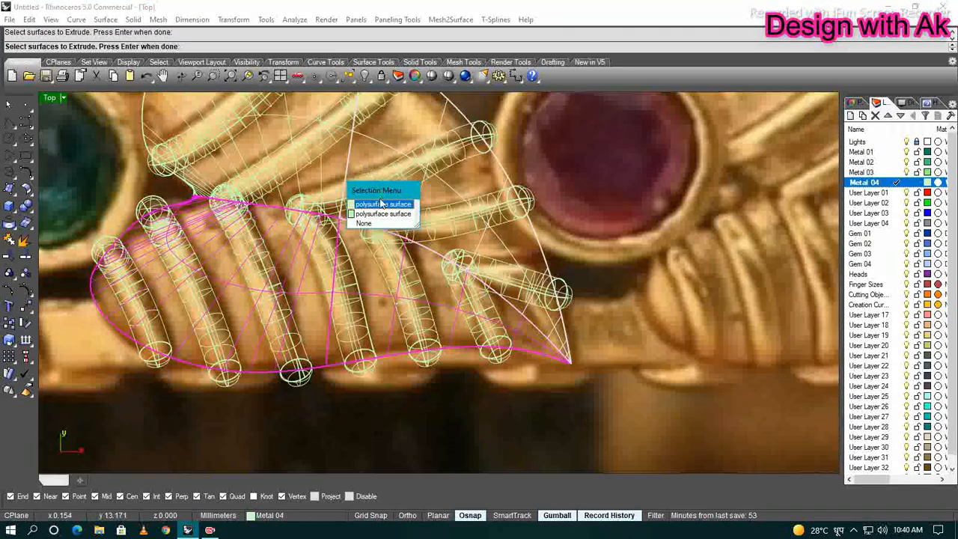
click(380, 204)
click(329, 176)
key(Return)
scroll(514, 199, down, 6)
key(F2)
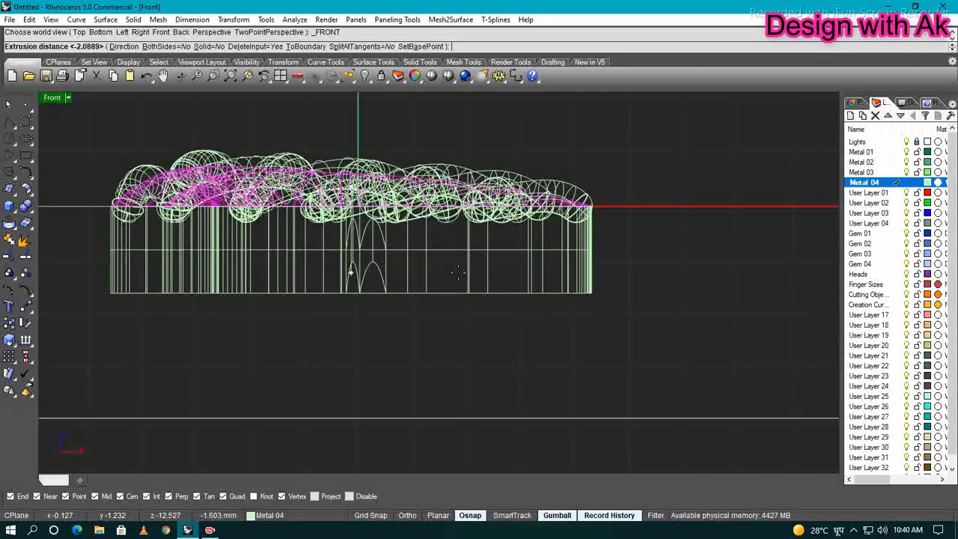
text(-1)
key(Return)
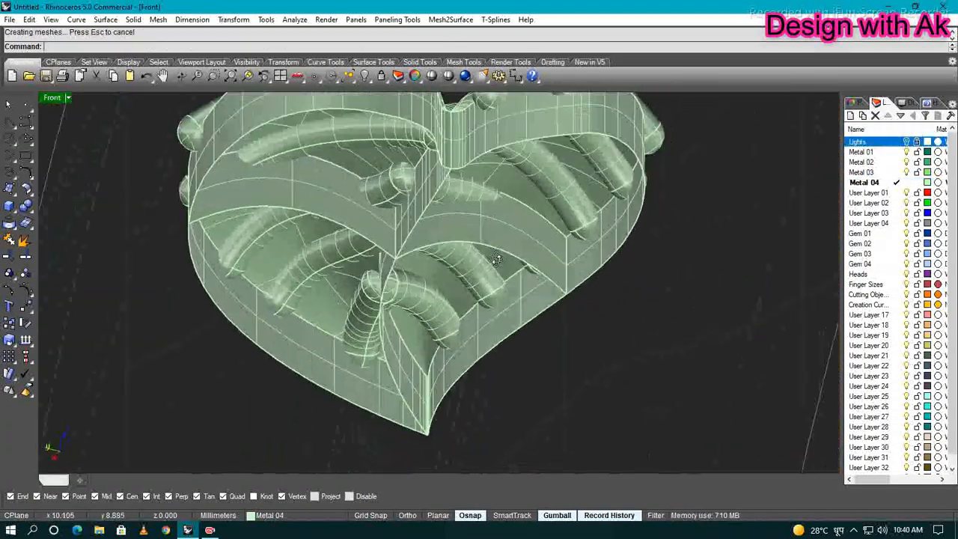
Select the extruded lobe body from below and explode it into separate surfaces
click(383, 211)
right_drag(383, 211, 446, 202)
shift+click(250, 246)
click(368, 213)
right_drag(352, 247, 327, 253)
text(X)
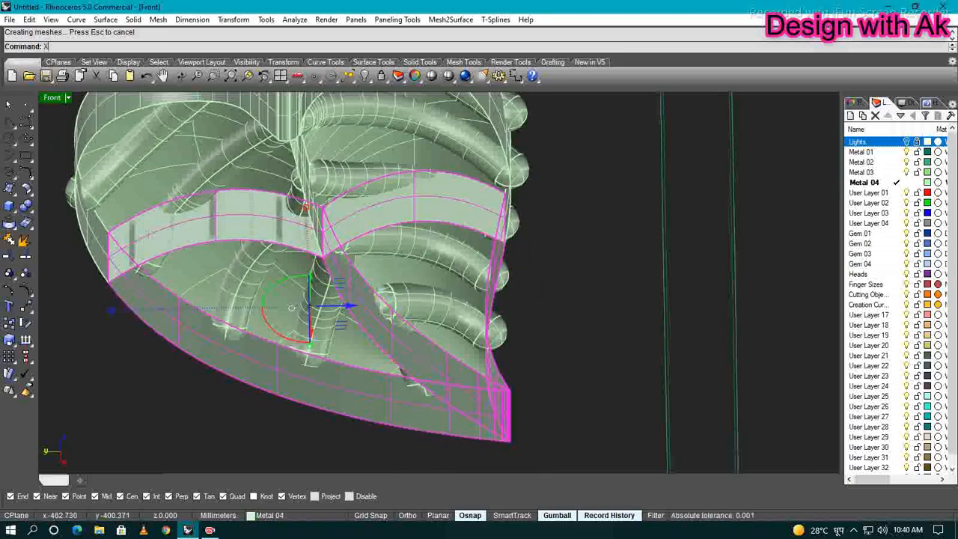
Explode the other extruded lobe body and delete its arched inner wall surface
click(435, 212)
click(440, 219)
key(Delete)
click(436, 212)
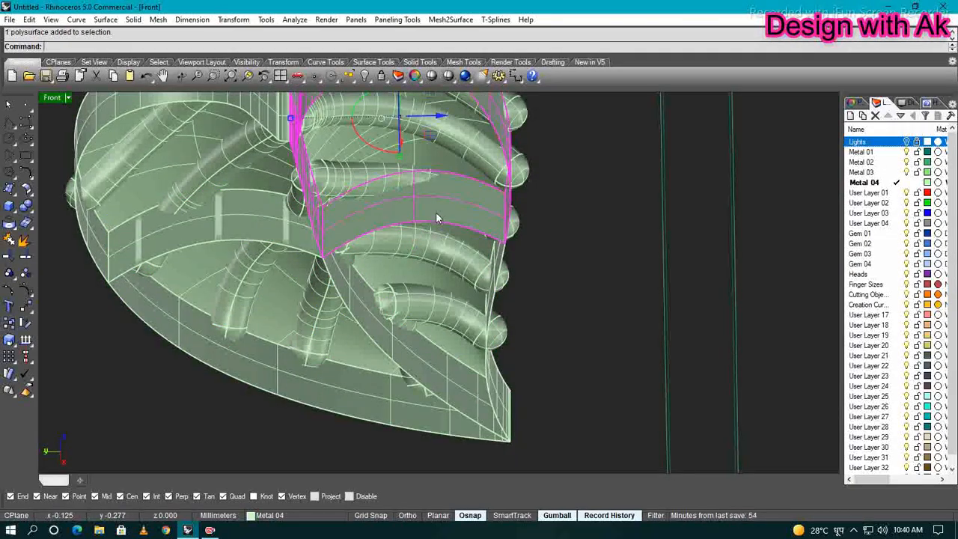
key(Delete)
key(ctrl+z)
text(X)
key(Return)
click(436, 213)
key(Delete)
Delete the arched inner wall surface of the opposite lobe
click(230, 224)
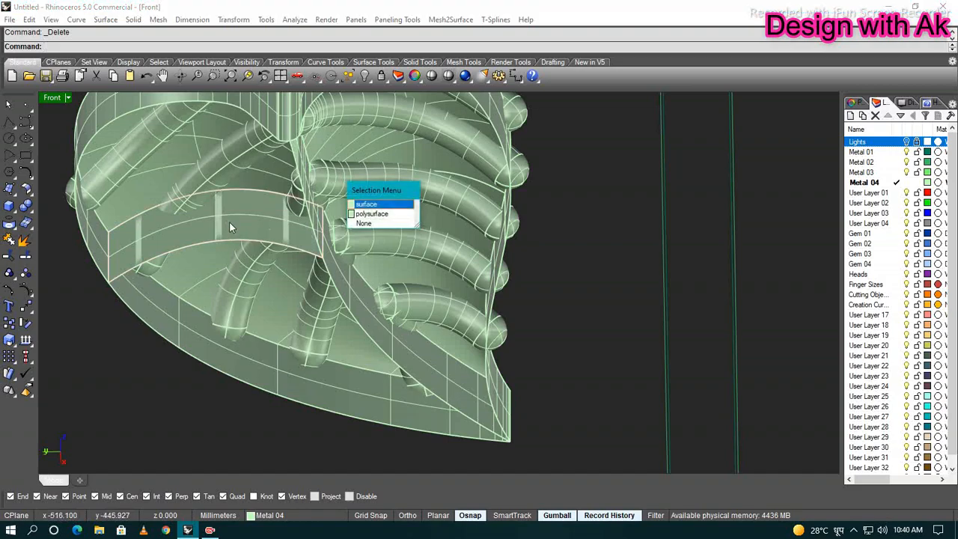
click(357, 205)
text(X)
key(Return)
click(265, 222)
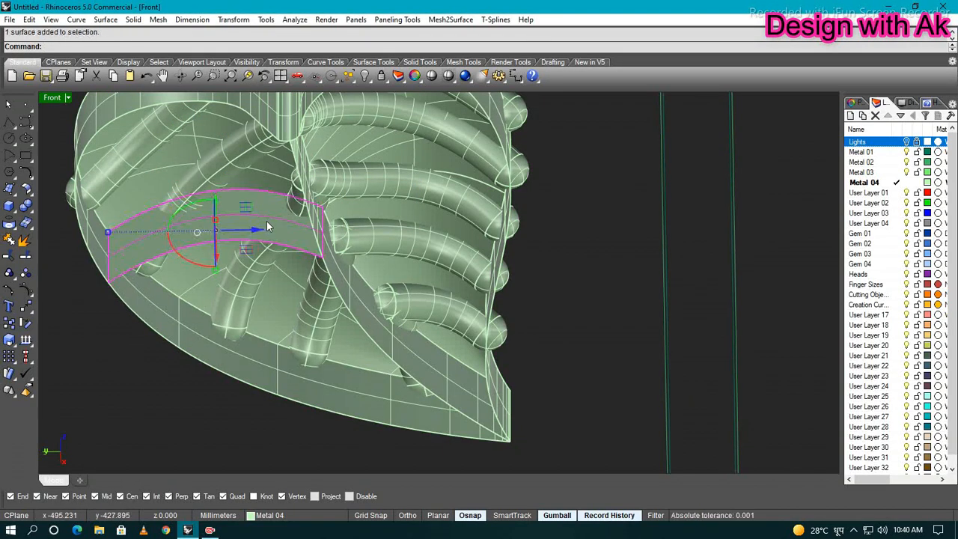
key(Delete)
Delete the surplus inner wall surfaces along the midrib between the two lobes
right_drag(267, 220, 219, 284)
scroll(202, 280, down, 5)
click(146, 271)
right_drag(122, 259, 291, 263)
scroll(288, 256, up, 4)
click(339, 247)
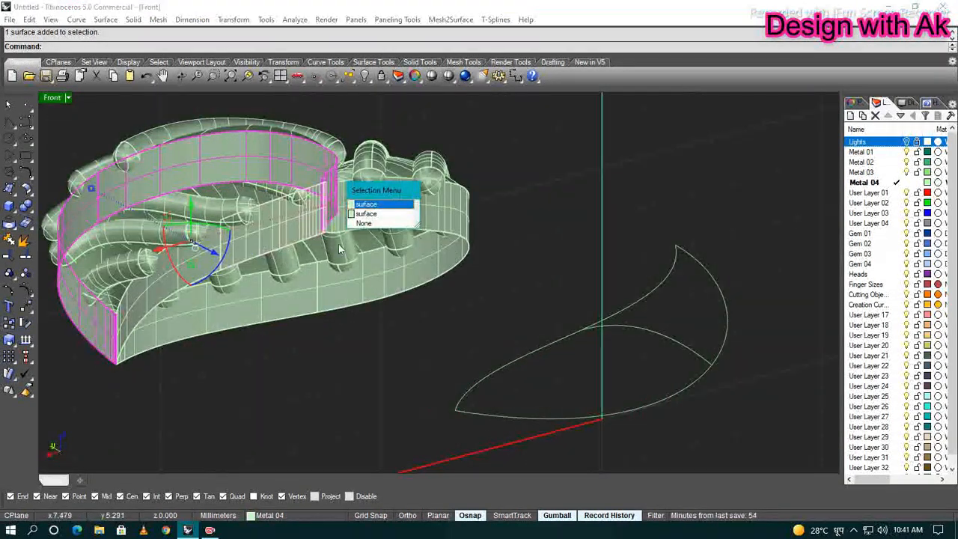
click(369, 215)
right_drag(371, 225, 386, 314)
scroll(386, 314, down, 4)
scroll(325, 264, up, 6)
click(328, 244)
click(367, 213)
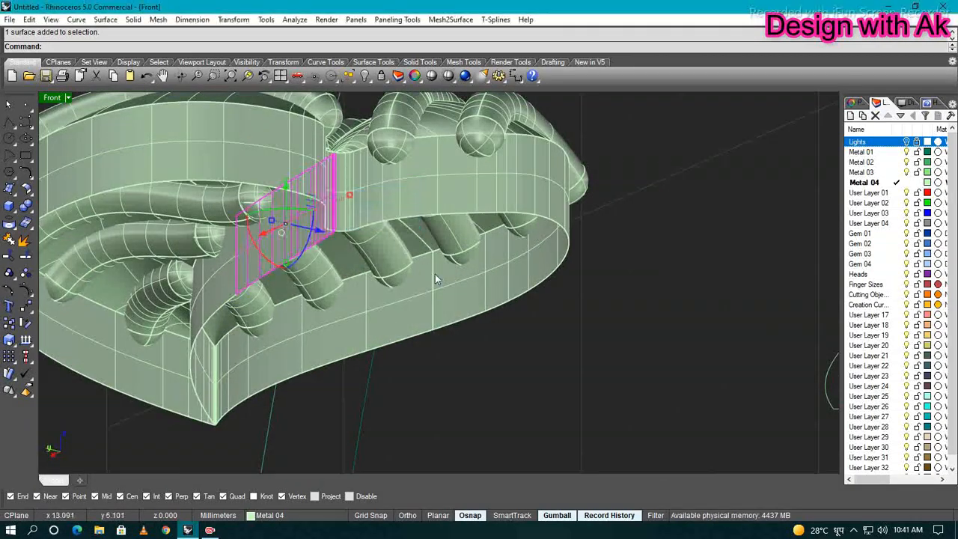
key(Delete)
click(235, 259)
click(372, 204)
key(Delete)
Select the leaf's remaining side wall surfaces together for offsetting
right_drag(372, 217, 314, 285)
click(322, 187)
click(436, 300)
right_drag(322, 195, 359, 224)
click(366, 337)
right_drag(366, 339, 419, 382)
scroll(187, 310, down, 5)
shift+click(148, 276)
shift+click(271, 314)
scroll(276, 337, up, 6)
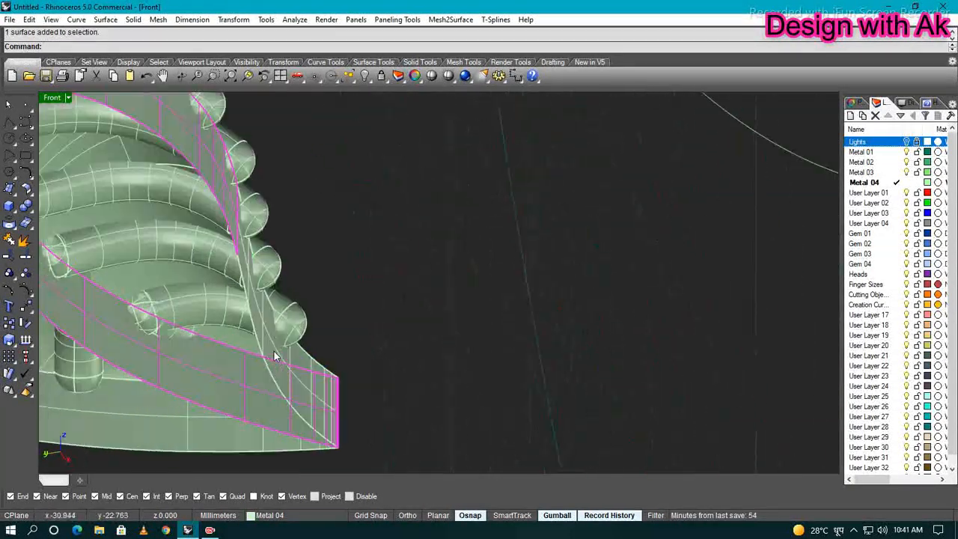
scroll(269, 351, down, 5)
scroll(219, 370, up, 5)
scroll(219, 370, down, 5)
right_drag(321, 374, 331, 349)
Try to offset the selected wall surfaces with all directions flipped
right_click(330, 350)
text(F)
key(Return)
key(Return)
key(Return)
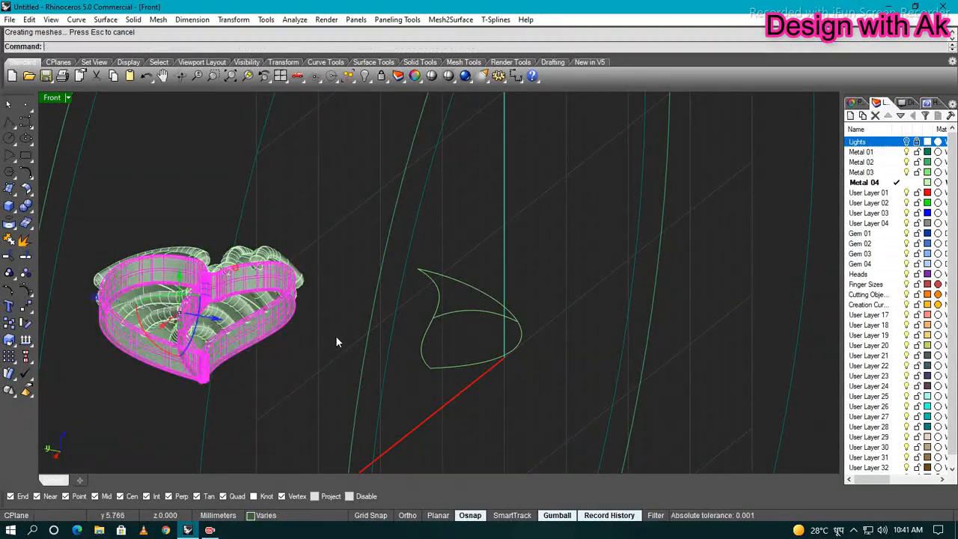
scroll(232, 311, up, 6)
right_drag(250, 259, 518, 234)
scroll(260, 291, down, 5)
key(ctrl+z)
Offset the leaf's wall surfaces into thick walls, flipping the offset direction
text(OF)
key(Return)
text(F)
key(Return)
key(Return)
scroll(559, 281, down, 7)
scroll(559, 286, up, 10)
scroll(560, 289, down, 6)
scroll(458, 240, down, 4)
Try to offset the leaf's domed lobe surfaces with the direction flipped
click(443, 218)
scroll(442, 225, up, 7)
scroll(442, 226, down, 6)
scroll(440, 229, up, 8)
scroll(441, 229, down, 8)
key(ctrl+F2)
right_drag(473, 277, 441, 292)
text(OF)
key(Return)
text(F)
key(Return)
key(Return)
scroll(570, 329, down, 5)
click(570, 330)
right_drag(475, 318, 397, 256)
scroll(401, 290, up, 6)
key(ctrl+z)
Paste the copied domed lobe surfaces in place and offset them downward by 0.2 mm as solids
click(470, 276)
text(EX)
key(ctrl+v)
click(443, 284)
right_click(448, 284)
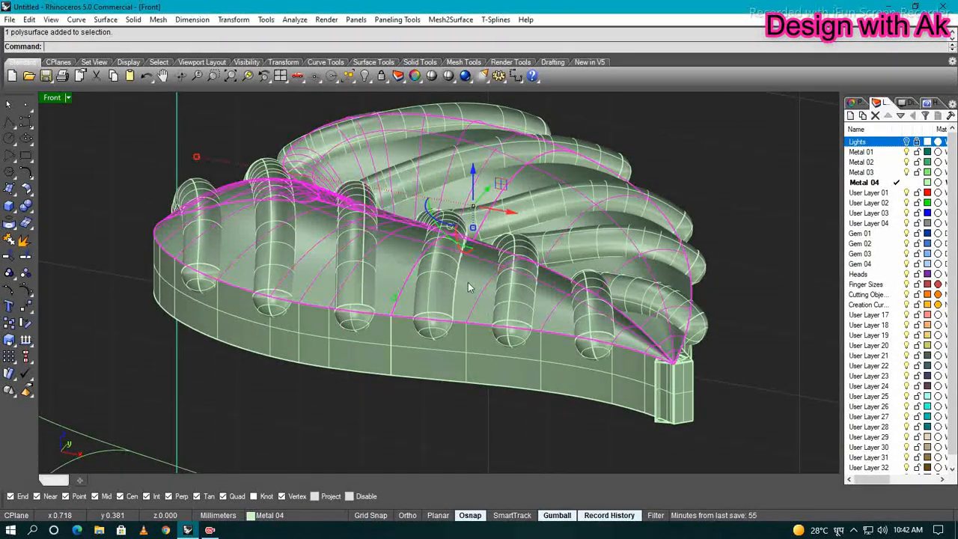
key(ctrl+F2)
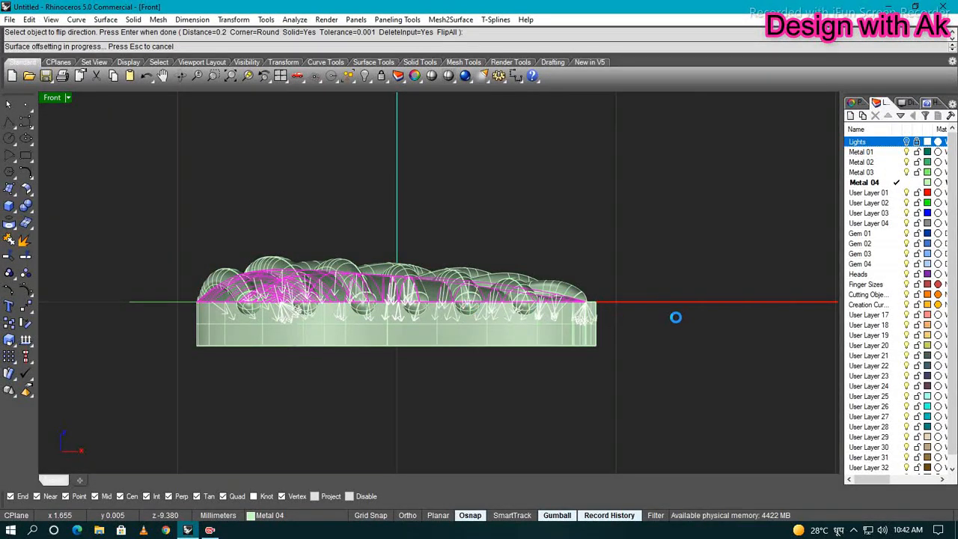
scroll(560, 326, up, 4)
right_drag(560, 325, 405, 361)
Group the leaf's lobes, walls and piped veins in the top view
key(ctrl+F1)
scroll(488, 307, down, 5)
scroll(468, 354, up, 8)
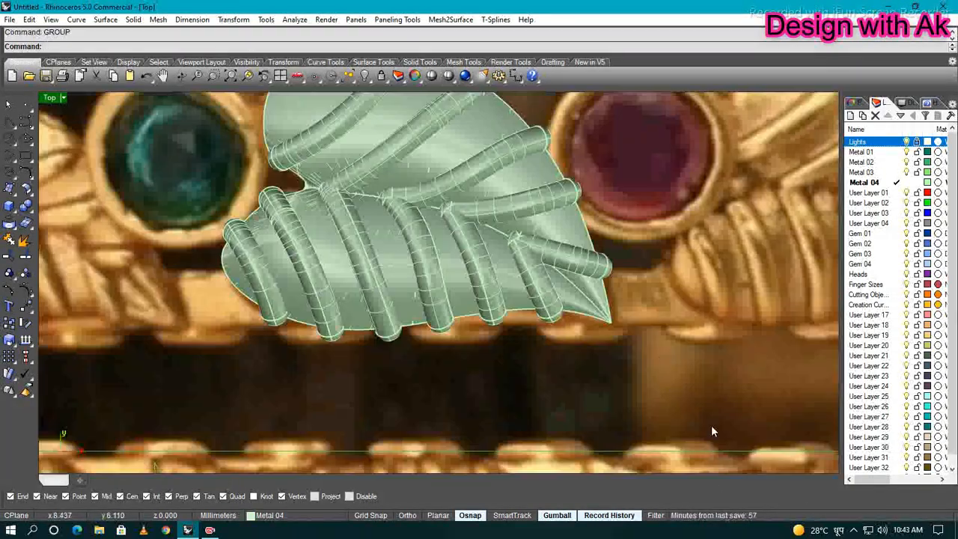
scroll(573, 326, down, 3)
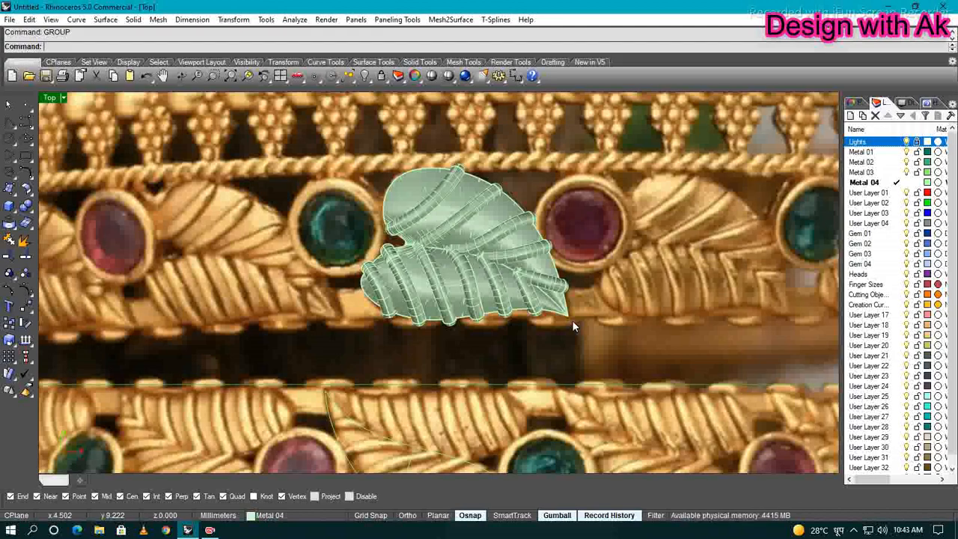
Dimension the red stone beside the leaf and import the BD1.1 stone model from the STONES folder
scroll(573, 322, up, 3)
text(DD)
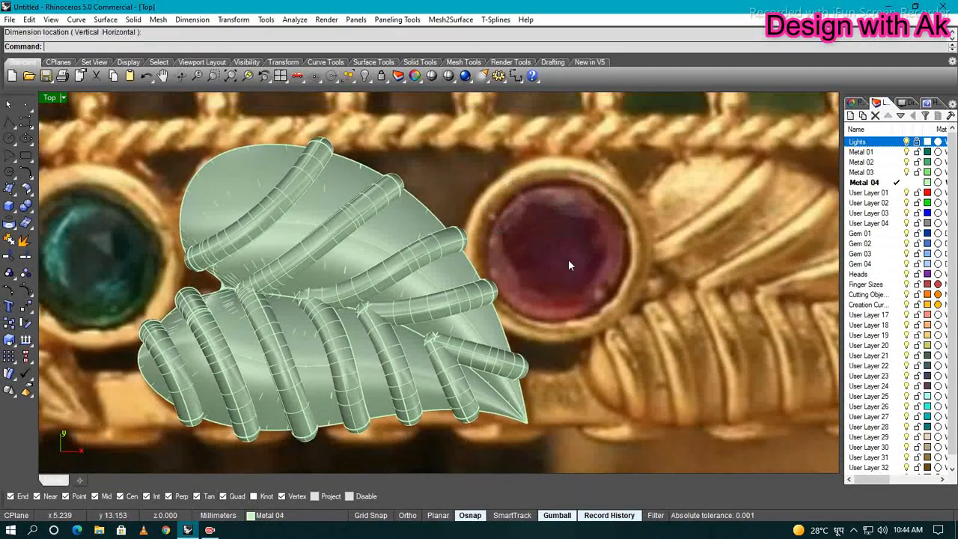
key(Return)
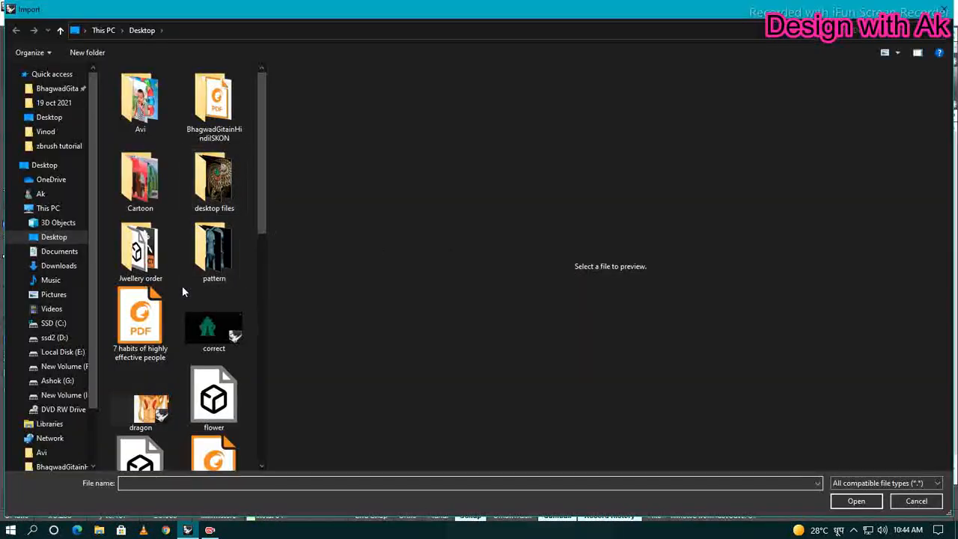
click(57, 381)
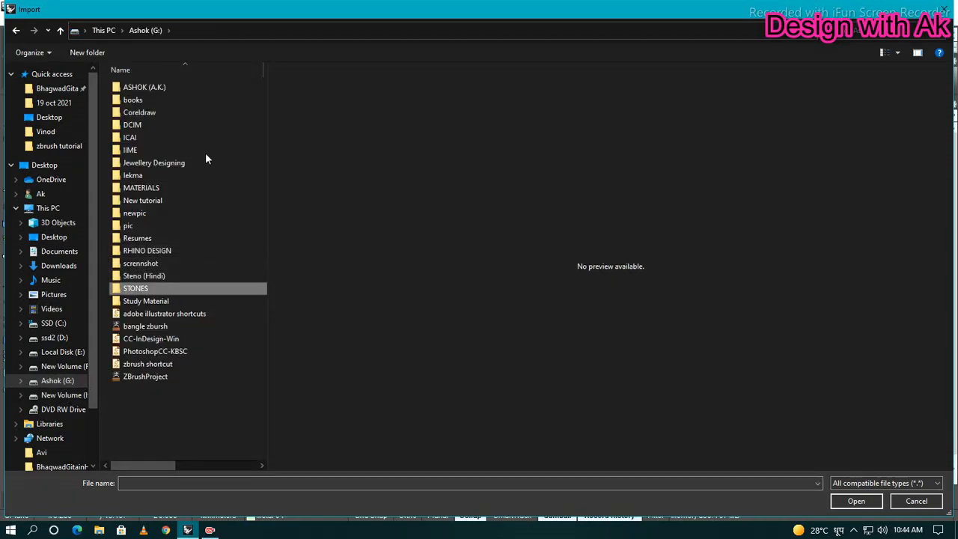
key(Return)
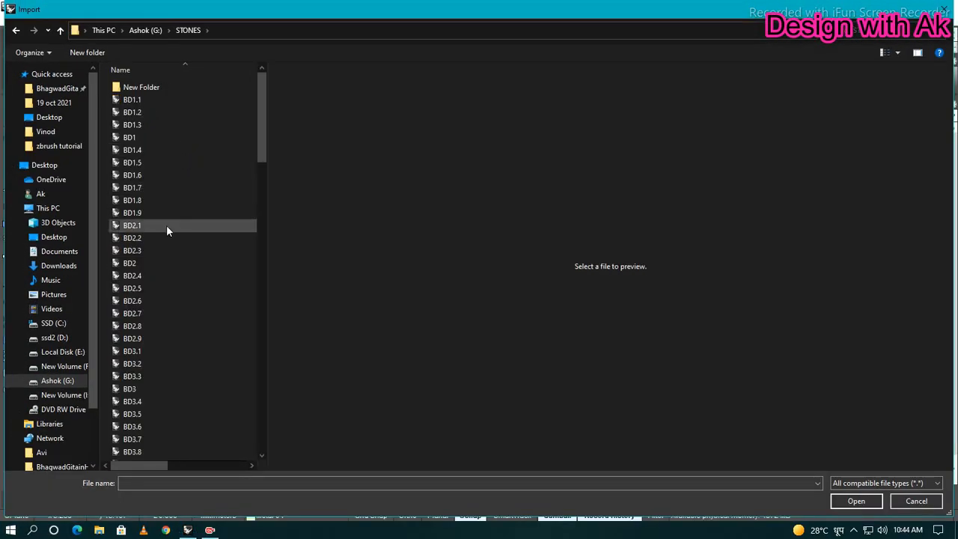
double_click(163, 99)
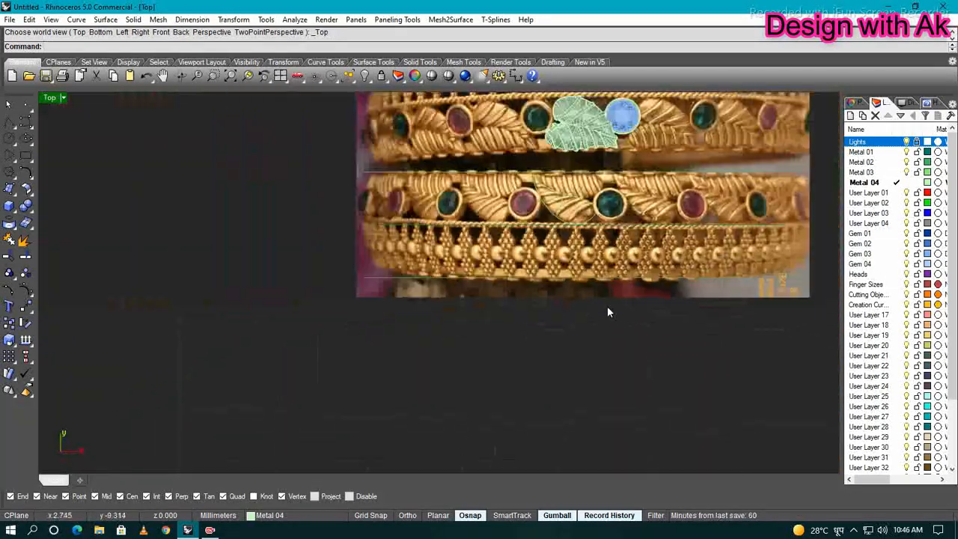
Select the bangle's Metal 02 guide circle and move it up to the rope border above the leaf
scroll(607, 306, down, 6)
key(ctrl+F2)
scroll(599, 225, up, 8)
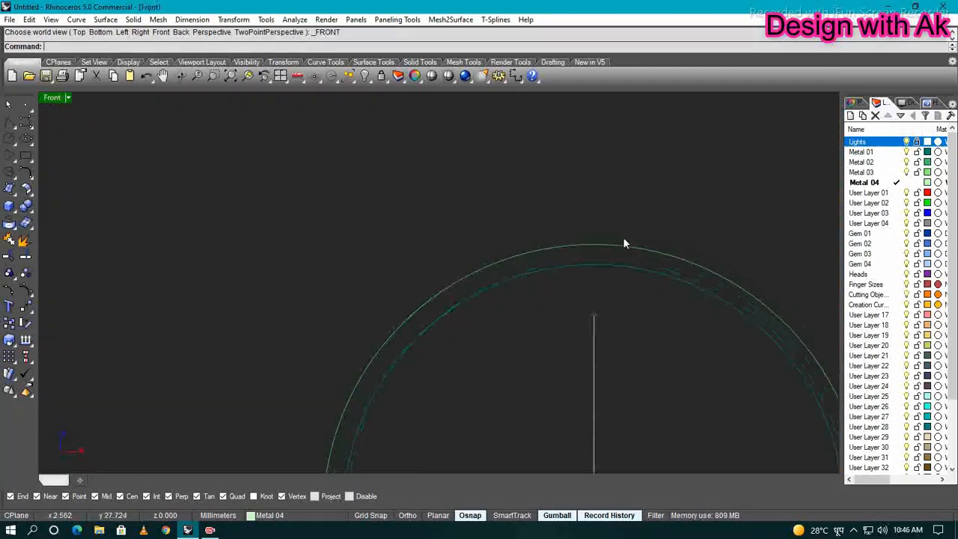
click(578, 275)
click(409, 208)
key(ctrl+F1)
scroll(579, 334, down, 5)
scroll(557, 374, up, 8)
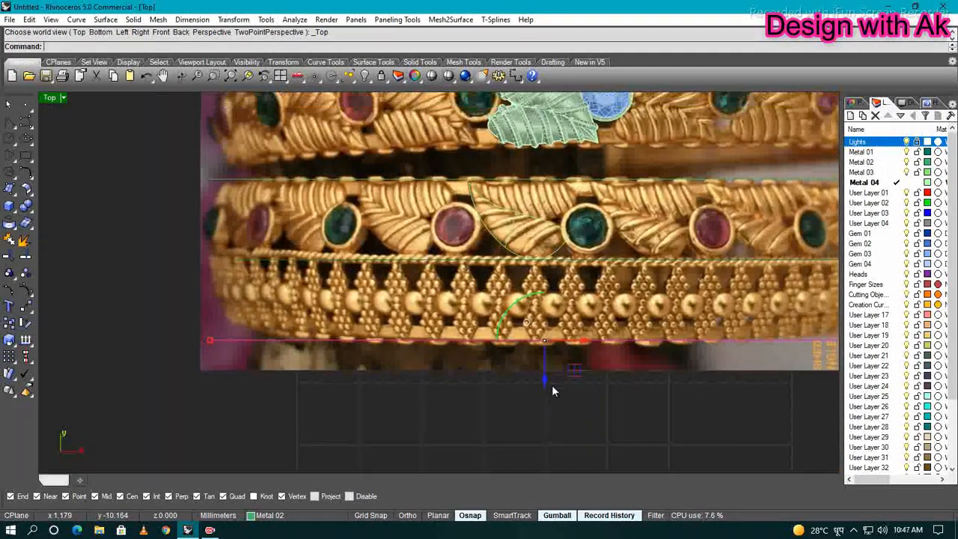
scroll(548, 406, down, 6)
scroll(550, 223, up, 8)
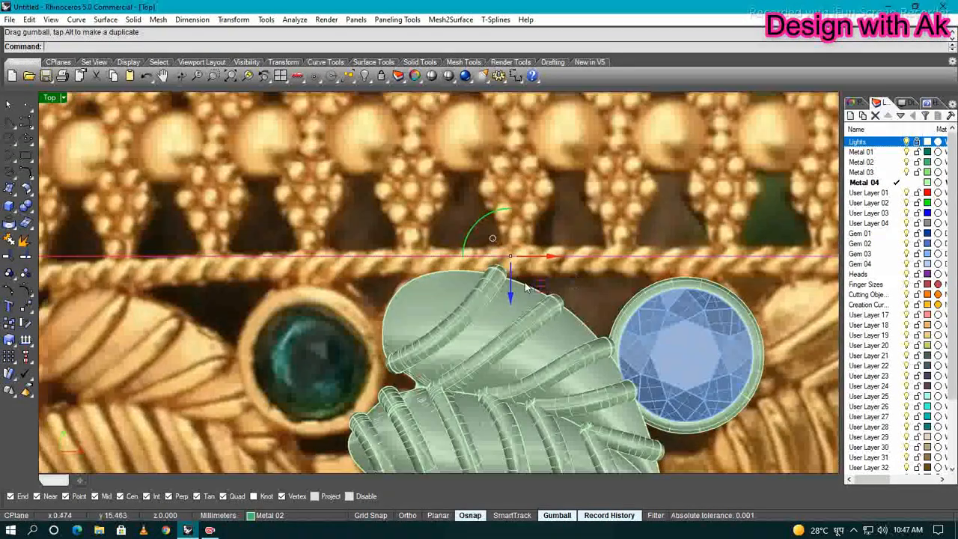
Create a helix around the Metal 02 guide circle with 120 turns and a radius of about 0.22 mm
scroll(591, 250, up, 8)
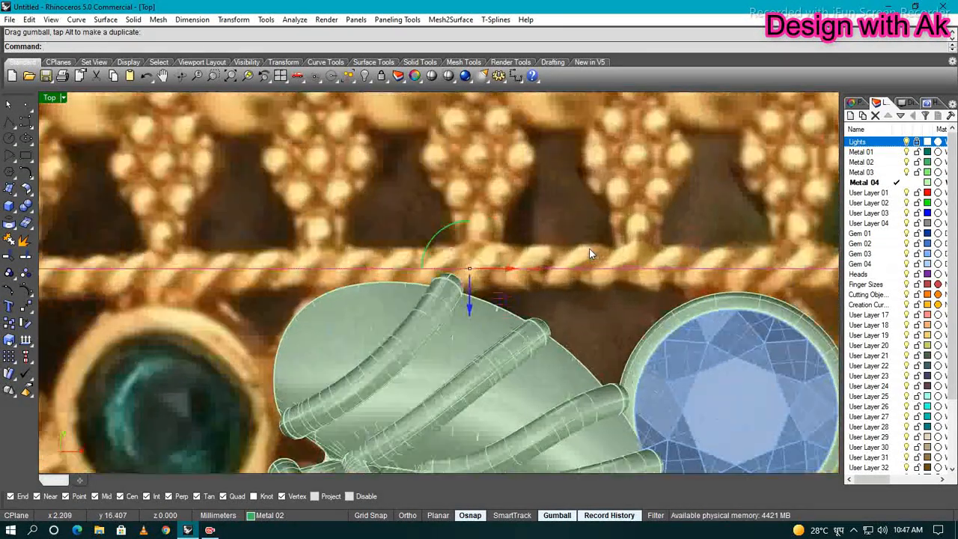
right_click(558, 243)
click(545, 242)
key(Escape)
click(570, 277)
right_drag(569, 263, 649, 306)
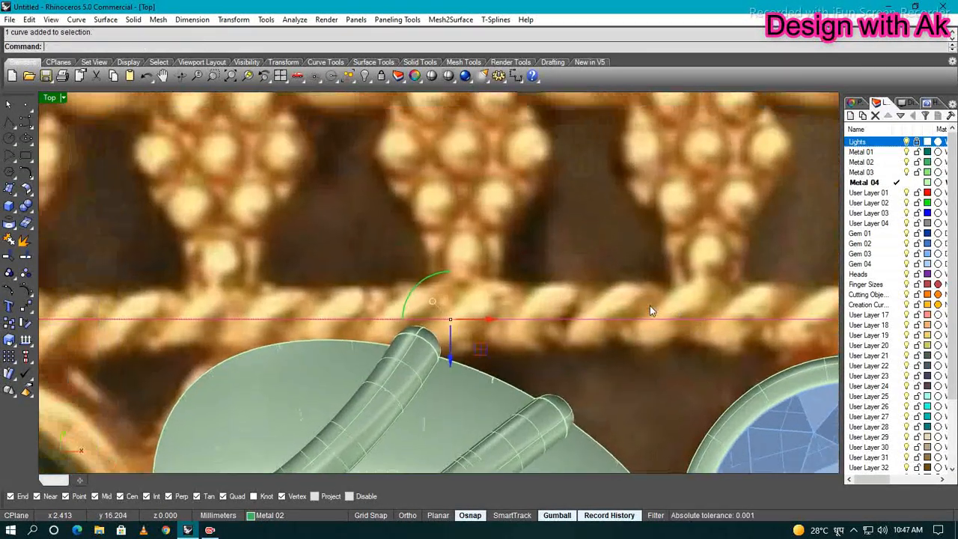
text(lix)
key(Return)
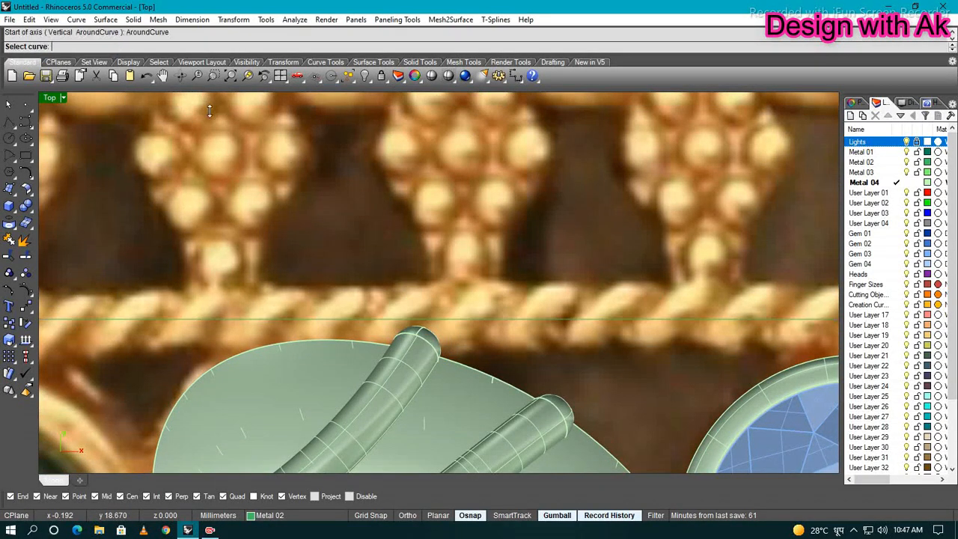
click(604, 309)
scroll(603, 307, down, 10)
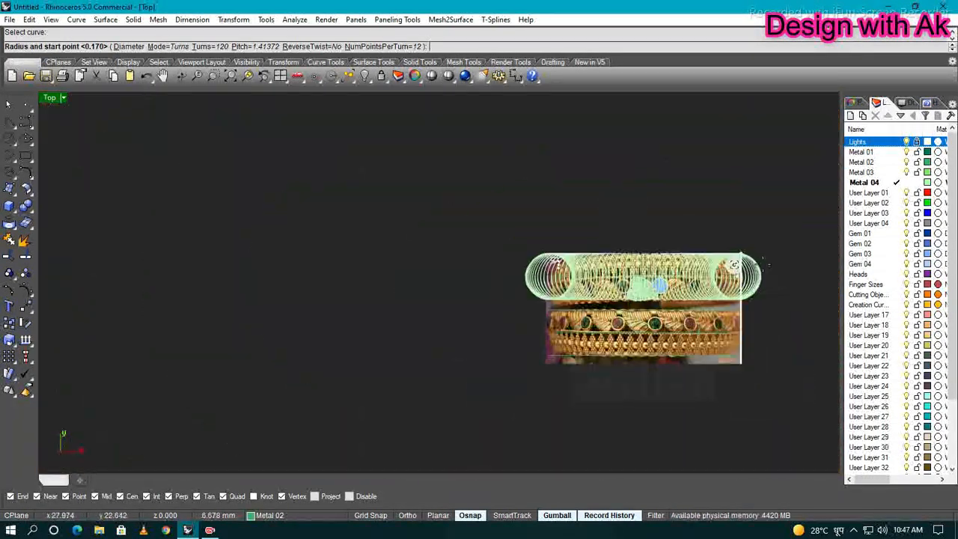
scroll(570, 346, up, 15)
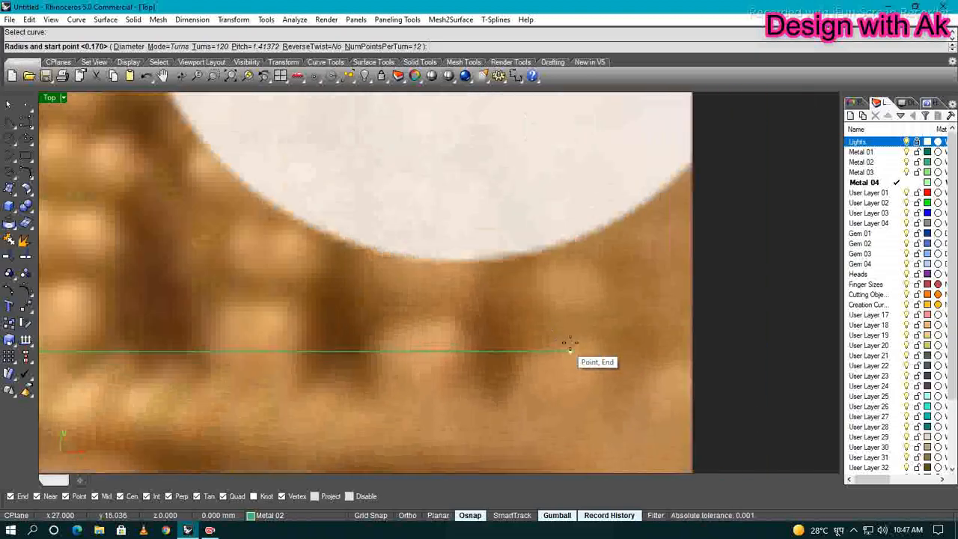
scroll(570, 346, down, 6)
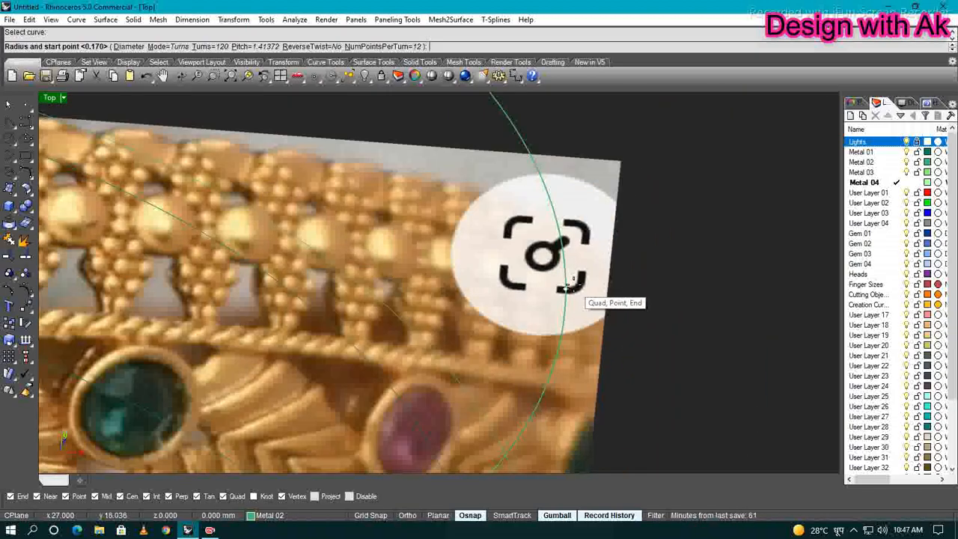
scroll(574, 286, up, 4)
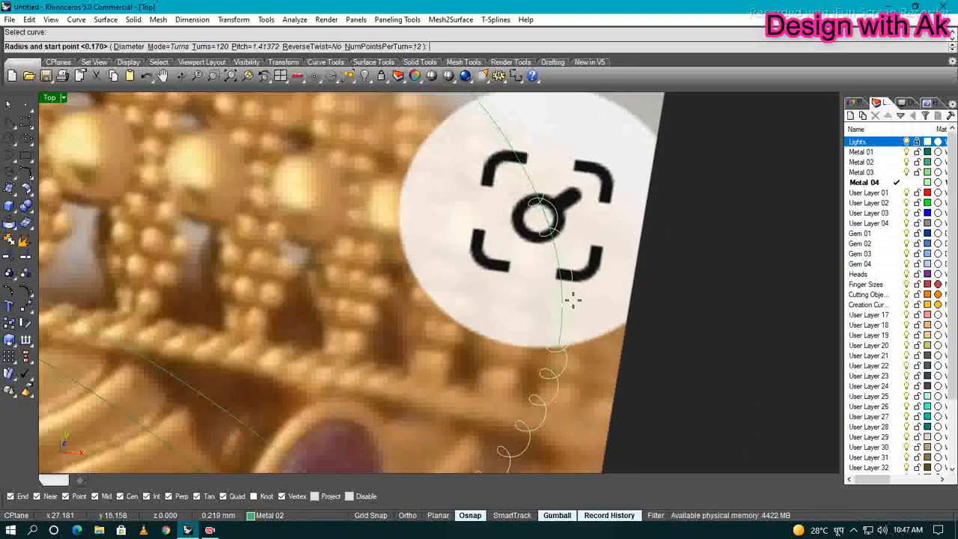
click(574, 301)
Turn the helix on the rope border into a round solid with Pipe, accepting the default settings
key(F4)
scroll(544, 295, down, 10)
scroll(512, 302, up, 12)
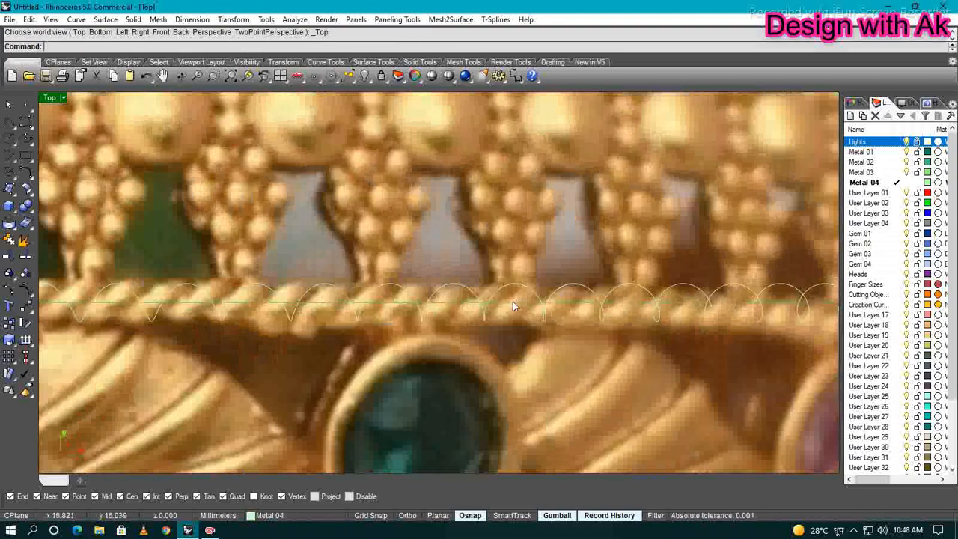
click(513, 302)
scroll(545, 311, up, 3)
text(Pipe)
key(Return)
key(Return)
key(Return)
key(Return)
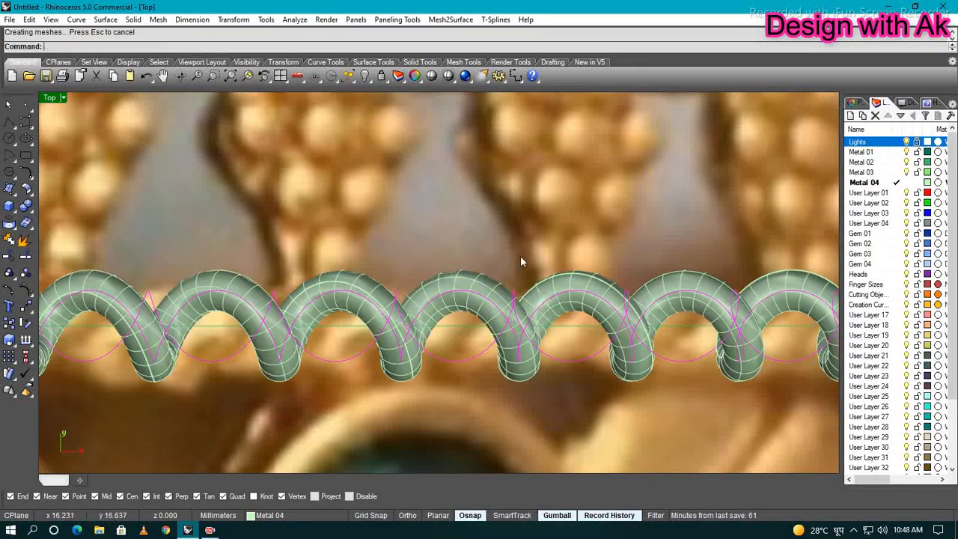
Rotate a copy of the coiled pipe about the origin in the front view so that its coils fill the gaps
scroll(520, 262, down, 3)
click(505, 315)
scroll(516, 295, down, 8)
key(F5)
scroll(600, 291, down, 8)
key(ctrl+v)
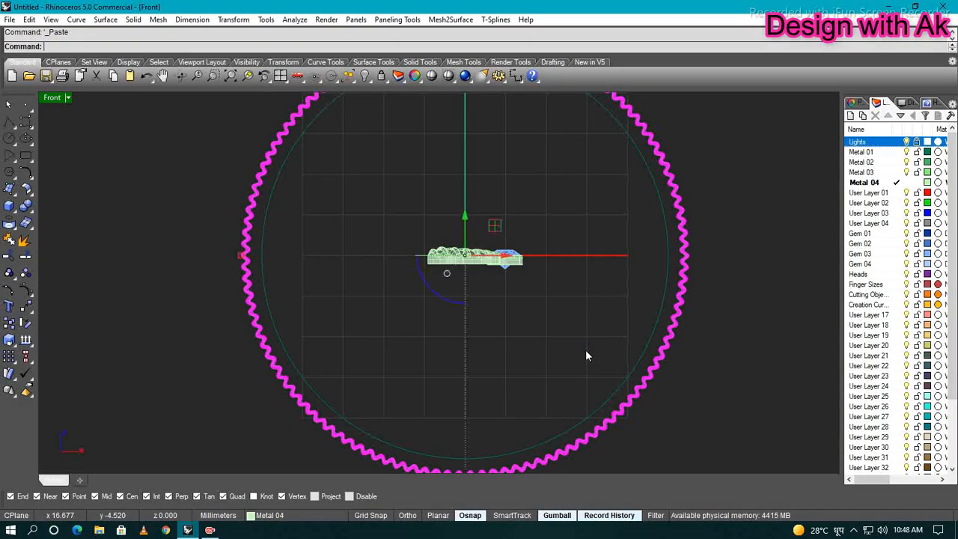
right_drag(552, 223, 550, 332)
scroll(479, 263, up, 12)
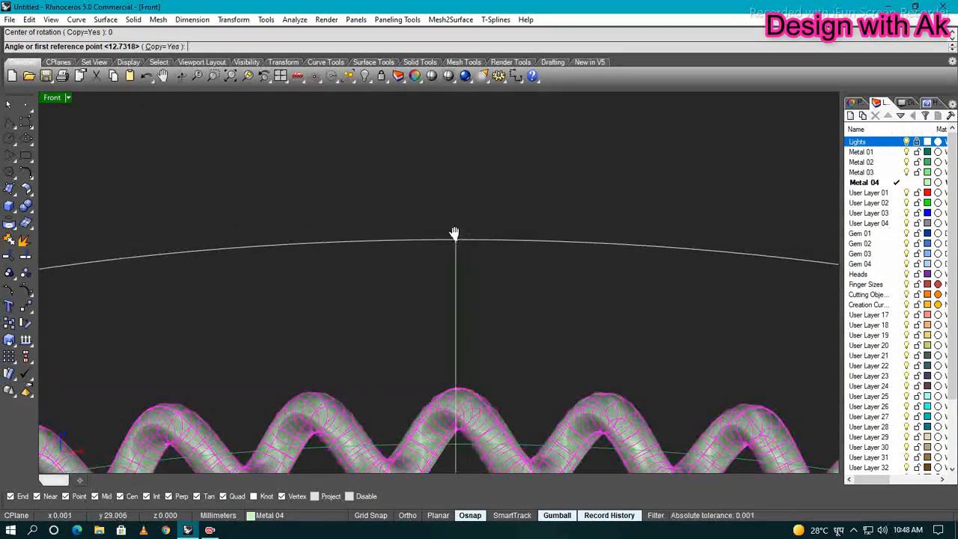
click(457, 172)
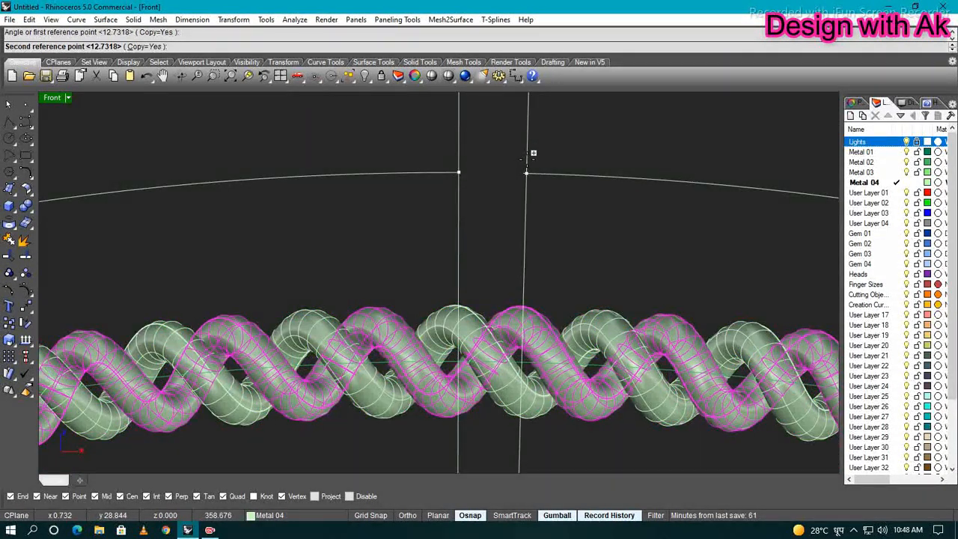
click(526, 173)
right_click(527, 173)
scroll(511, 222, down, 8)
click(510, 223)
Select both rope strands with their curves in the top view and scale the rope slightly narrower across its width
key(ctrl+F1)
scroll(515, 397, up, 7)
drag(524, 135, 485, 177)
right_drag(486, 178, 643, 181)
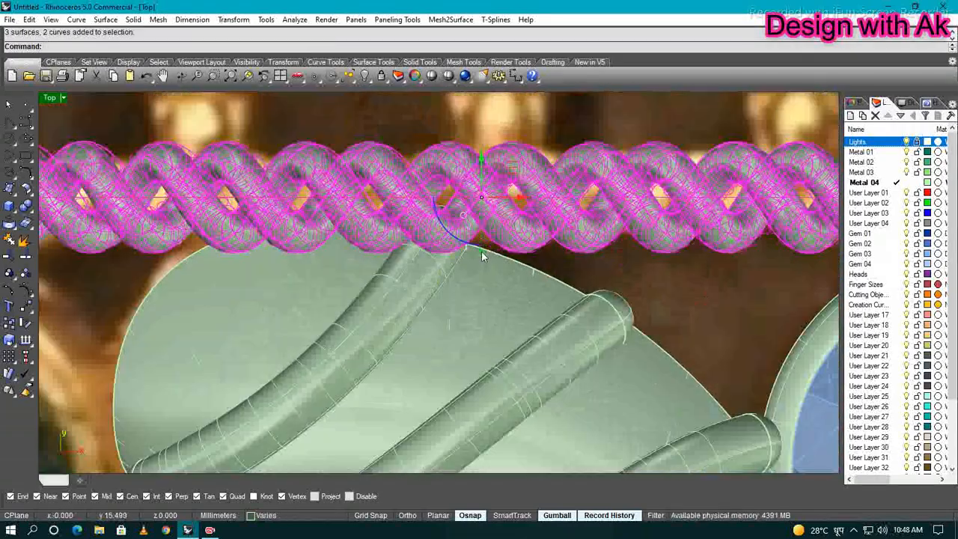
drag(482, 251, 481, 238)
click(614, 257)
scroll(613, 256, down, 4)
ctrl+shift+right_drag(523, 299, 509, 439)
key(ctrl+F1)
Trace the left edge of the beaded motif above the leaf with an interpolated curve ending at the rope border
right_drag(456, 210, 467, 279)
scroll(479, 266, up, 10)
right_drag(426, 223, 434, 202)
click(431, 195)
click(399, 258)
right_drag(385, 301, 393, 257)
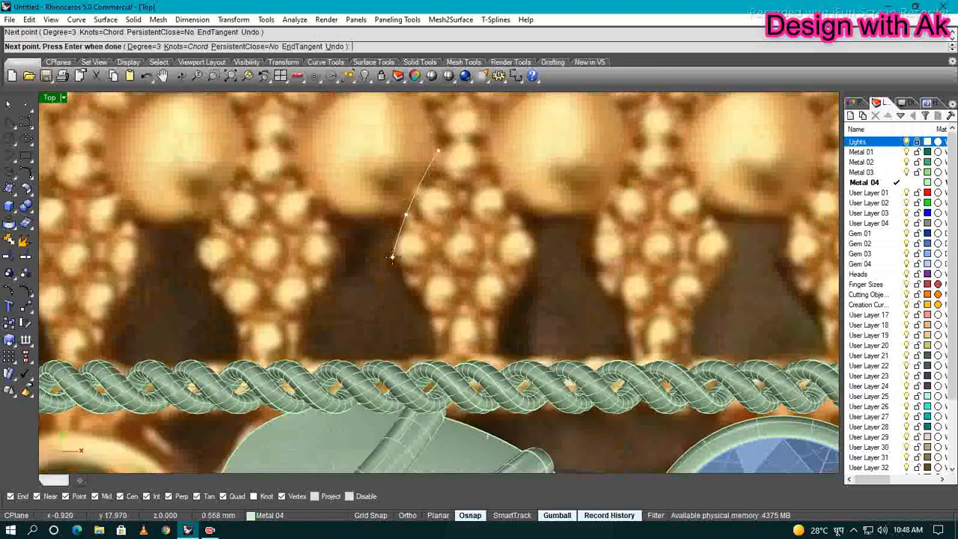
click(418, 304)
right_drag(435, 349, 412, 287)
scroll(417, 304, up, 6)
click(417, 304)
right_click(479, 217)
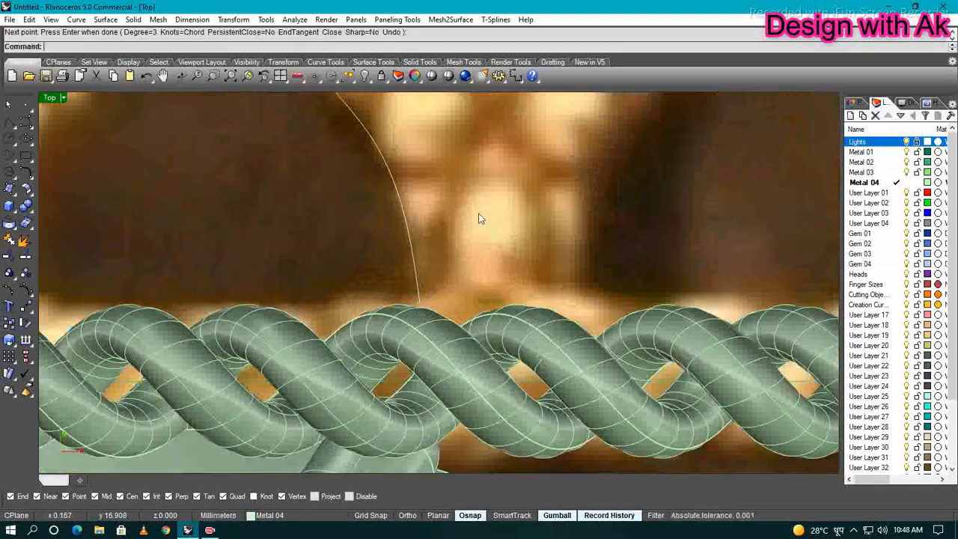
Mirror the traced edge curve across the motif's vertical centre line to outline its other side
scroll(479, 218, down, 4)
click(425, 196)
right_drag(389, 154, 346, 244)
right_drag(459, 274, 500, 230)
click(430, 199)
scroll(443, 262, up, 5)
scroll(442, 262, down, 3)
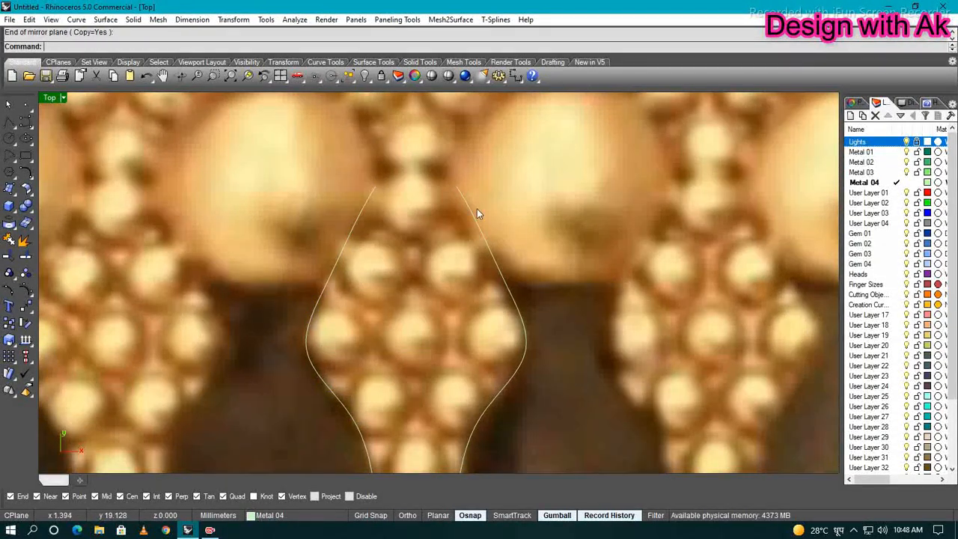
Close the motif outline with straight lines across its upper end and its base at the rope
drag(476, 209, 347, 228)
right_drag(434, 210, 386, 260)
drag(534, 311, 321, 218)
scroll(479, 307, down, 5)
right_drag(479, 375, 447, 314)
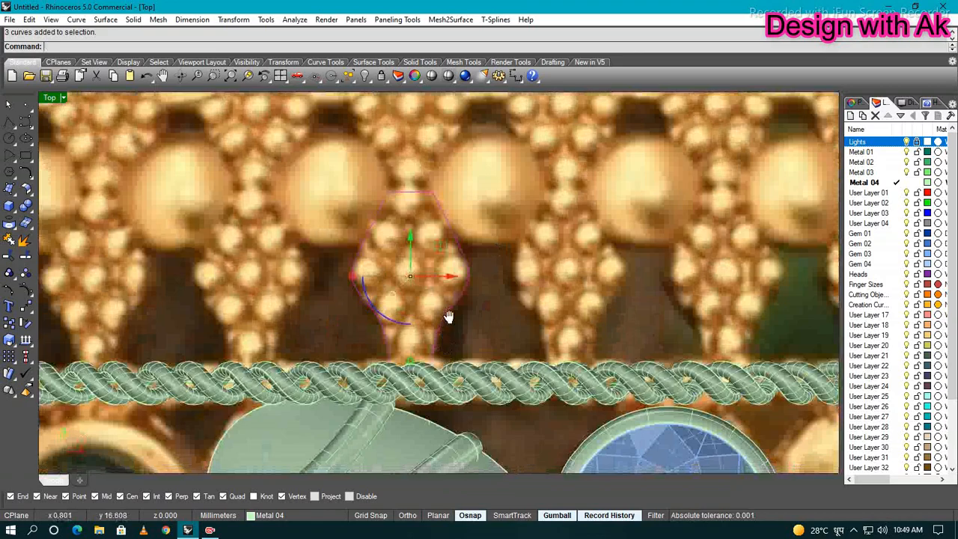
scroll(411, 344, up, 8)
right_drag(411, 344, 402, 315)
drag(525, 338, 479, 314)
scroll(539, 322, down, 3)
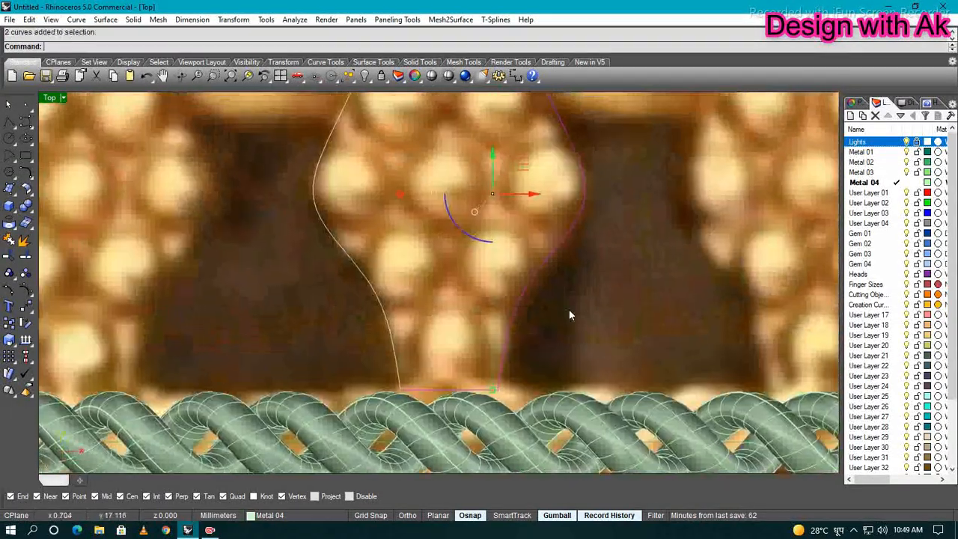
Select all curves of the closed motif outline and run Patch on them
shift+drag(359, 271, 343, 196)
scroll(343, 196, down, 5)
scroll(462, 262, up, 5)
shift+click(485, 184)
right_drag(515, 213, 576, 192)
text(patch)
key(Return)
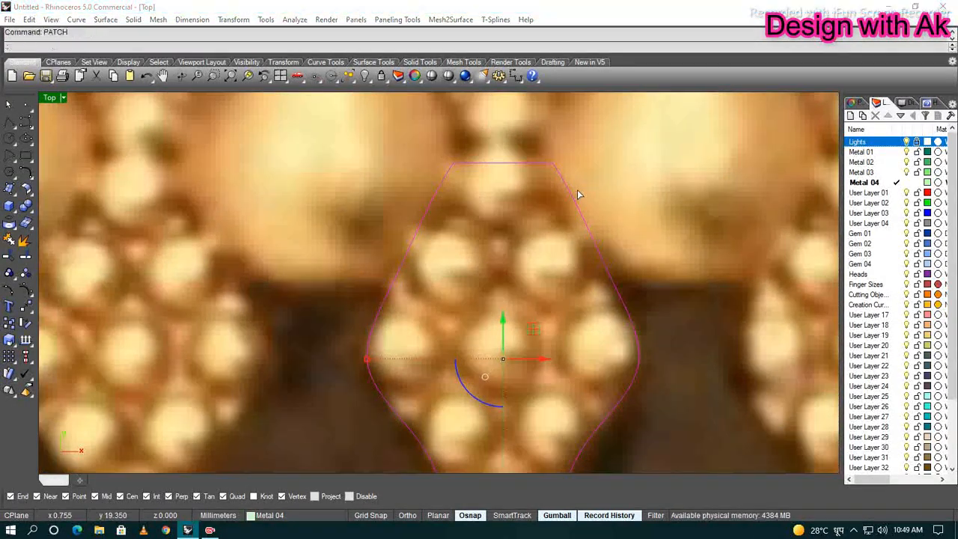
Extrude the motif outline downward in the front view to give the plate its thickness
key(ctrl+F2)
scroll(512, 210, down, 8)
key(ctrl+F1)
text(extrudecrv)
key(Return)
key(ctrl+F2)
scroll(434, 266, up, 1)
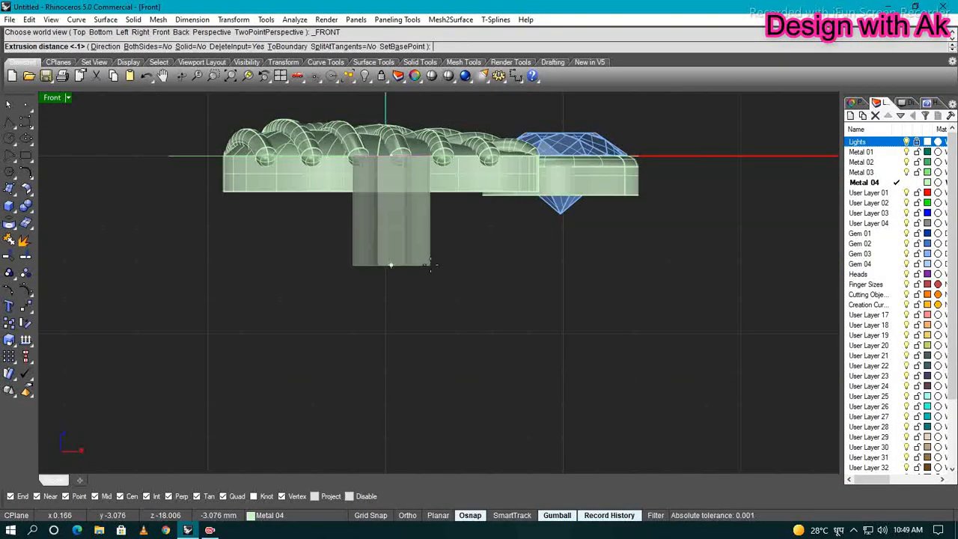
key(Escape)
key(Return)
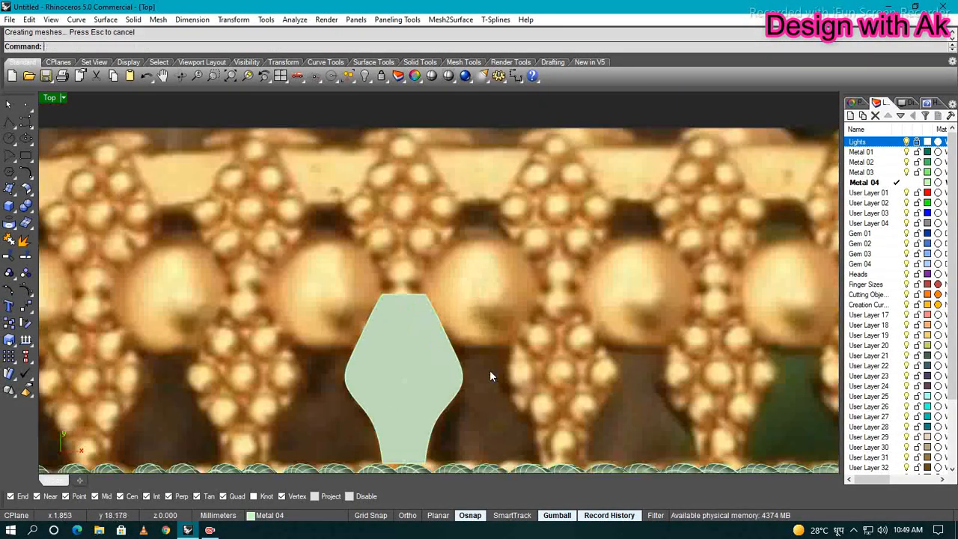
key(ctrl+F1)
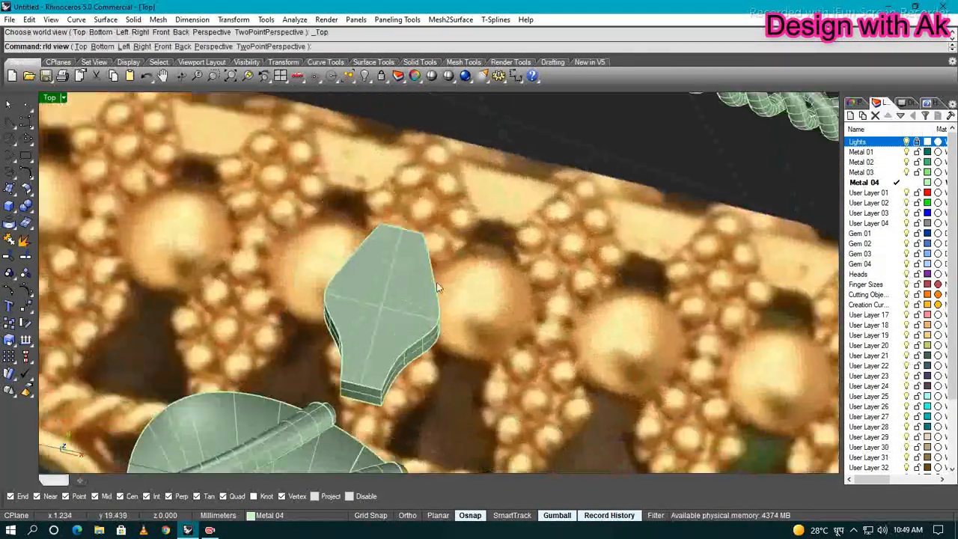
right_drag(427, 265, 393, 268)
scroll(652, 307, down, 4)
Switch to wireframe and place a sphere of about 0.32 mm radius on the central bead of the plate
click(479, 277)
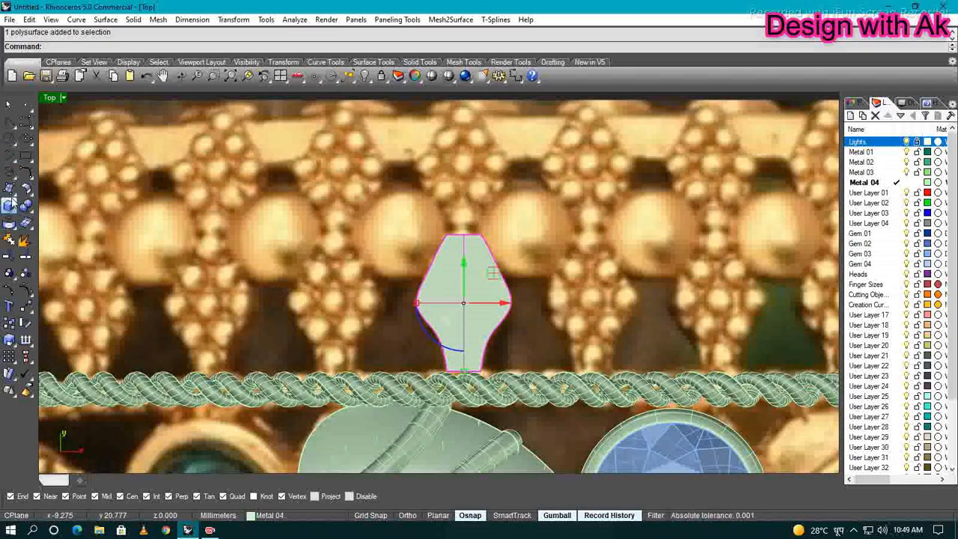
scroll(464, 320, up, 5)
key(ctrl+alt+w)
click(414, 275)
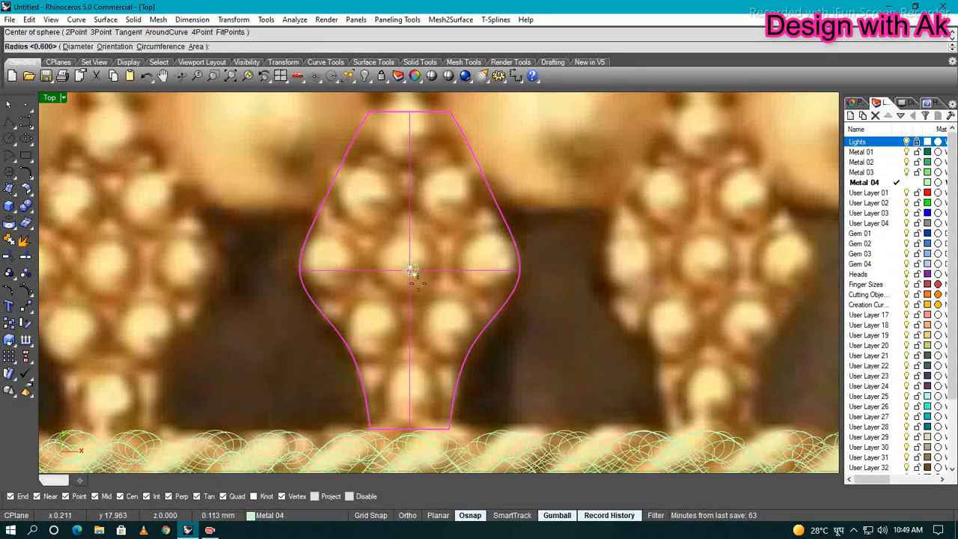
scroll(418, 292, up, 4)
click(401, 306)
click(427, 299)
Copy the sphere onto the two outer beads of the middle row and the pair of beads above it
right_drag(427, 299, 426, 346)
alt+drag(434, 276, 326, 272)
right_drag(325, 272, 297, 276)
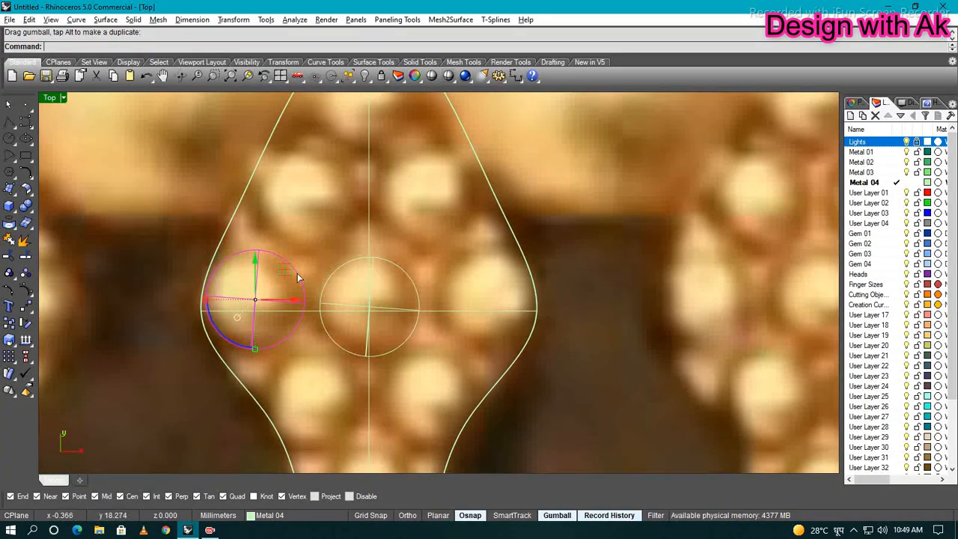
alt+drag(512, 262, 514, 266)
right_drag(513, 266, 515, 328)
alt+drag(515, 328, 462, 224)
right_drag(462, 224, 523, 296)
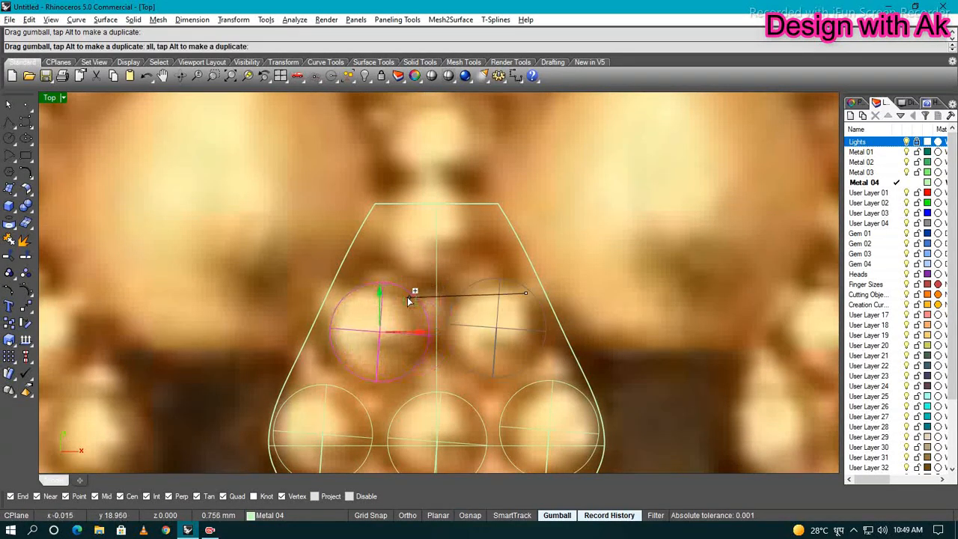
scroll(447, 222, down, 3)
alt+drag(408, 300, 453, 301)
Copy the sphere onto the lower pair of beads and the single bead at the plate's base
right_drag(453, 301, 419, 262)
scroll(418, 263, up, 6)
drag(394, 273, 483, 228)
scroll(472, 274, down, 3)
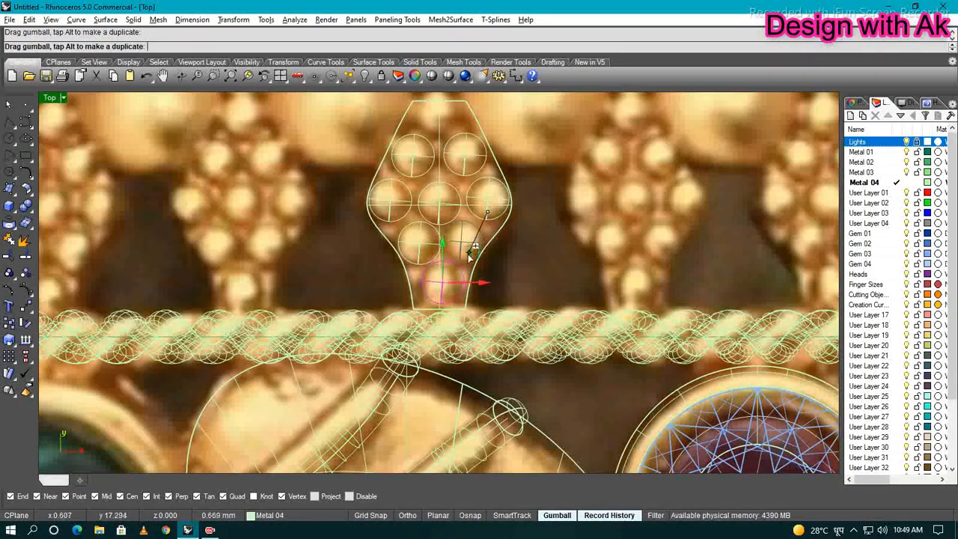
scroll(471, 249, up, 5)
scroll(434, 205, down, 4)
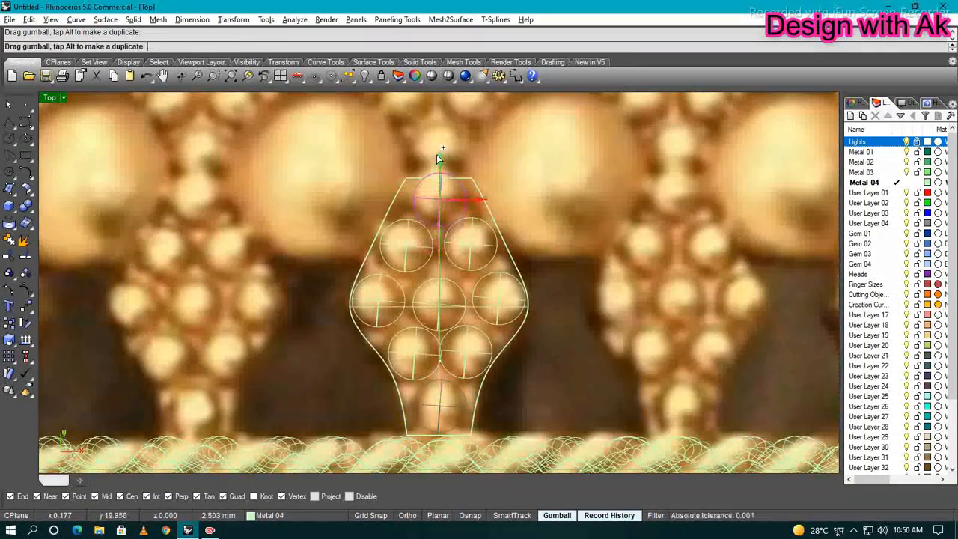
Copy the sphere onto the single bead at the plate's upper end and inspect the beaded plate shaded from an angle
alt+drag(439, 158, 439, 163)
scroll(439, 189, up, 7)
drag(447, 215, 447, 219)
scroll(449, 218, down, 6)
scroll(389, 229, down, 4)
click(389, 196)
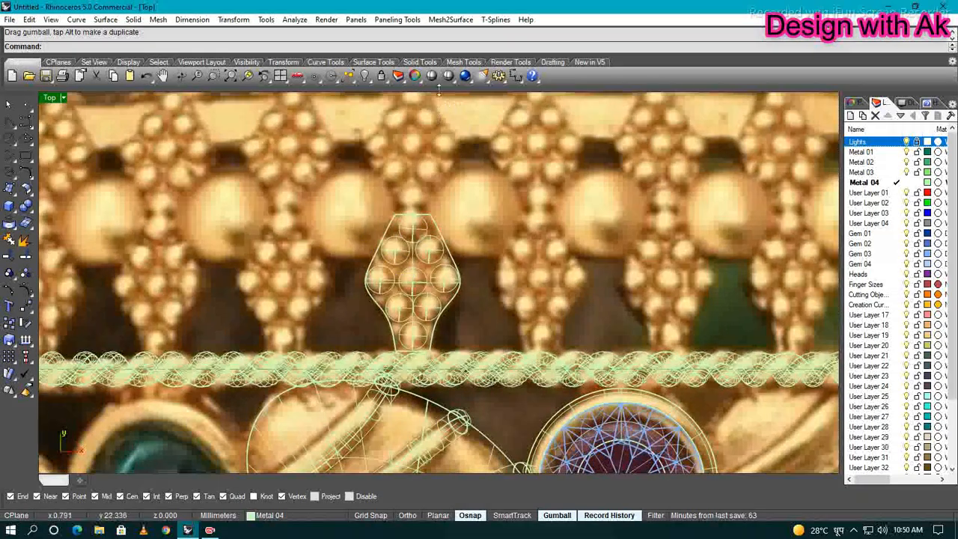
click(432, 77)
ctrl+shift+right_drag(415, 225, 445, 154)
key(ctrl+F1)
scroll(492, 217, up, 4)
key(Escape)
Select the plate with its beads and mirror a copy across the plate's upper edge
scroll(389, 146, down, 2)
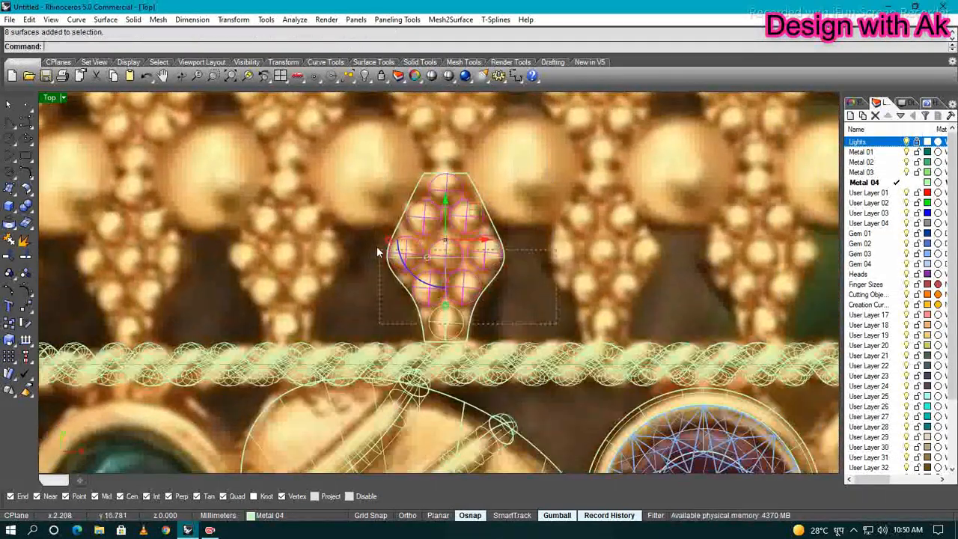
shift+drag(376, 247, 371, 244)
scroll(517, 241, up, 6)
key(ctrl+j)
scroll(466, 266, down, 6)
key(Escape)
click(432, 242)
shift+drag(536, 348, 320, 240)
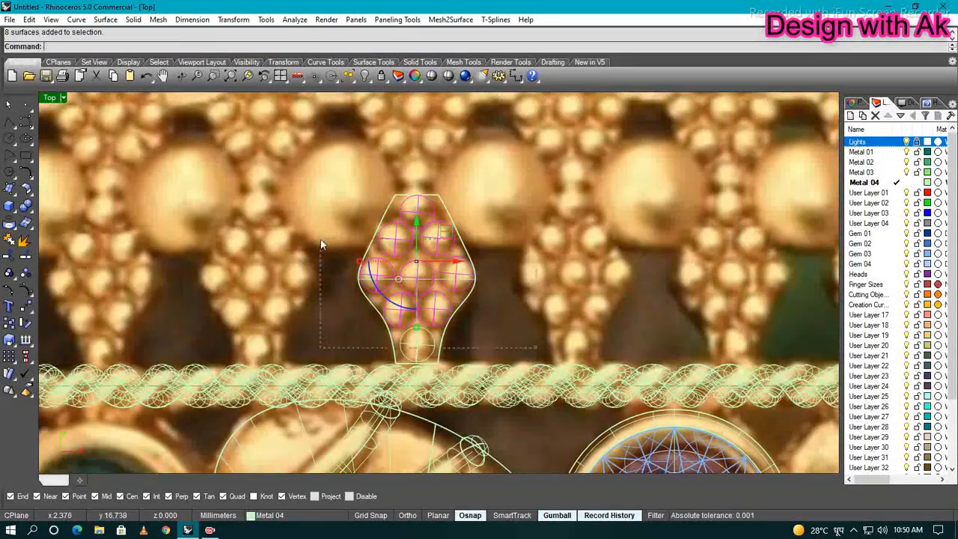
key(Return)
scroll(449, 268, down, 2)
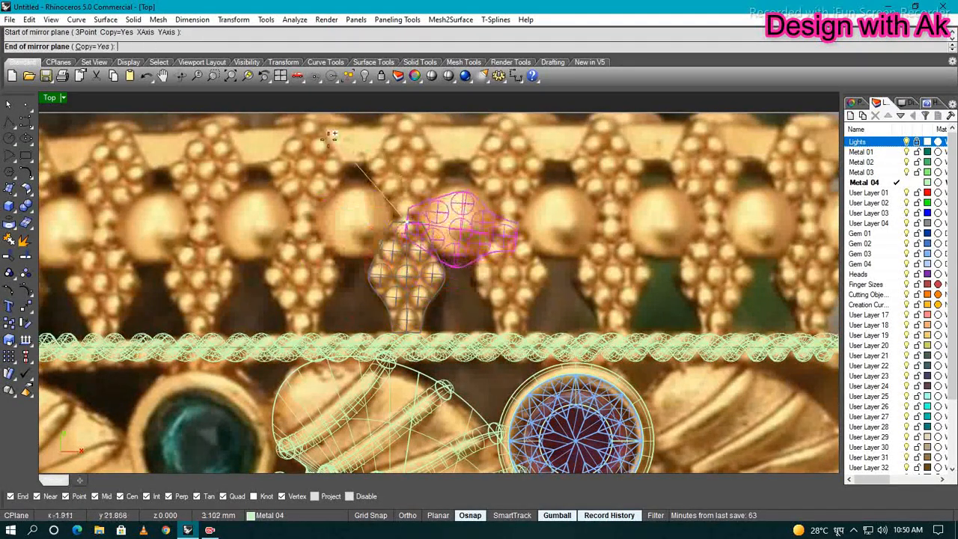
scroll(453, 212, up, 8)
Inspect the mirrored double motif in a shaded preview from an angle
click(432, 77)
scroll(434, 262, down, 2)
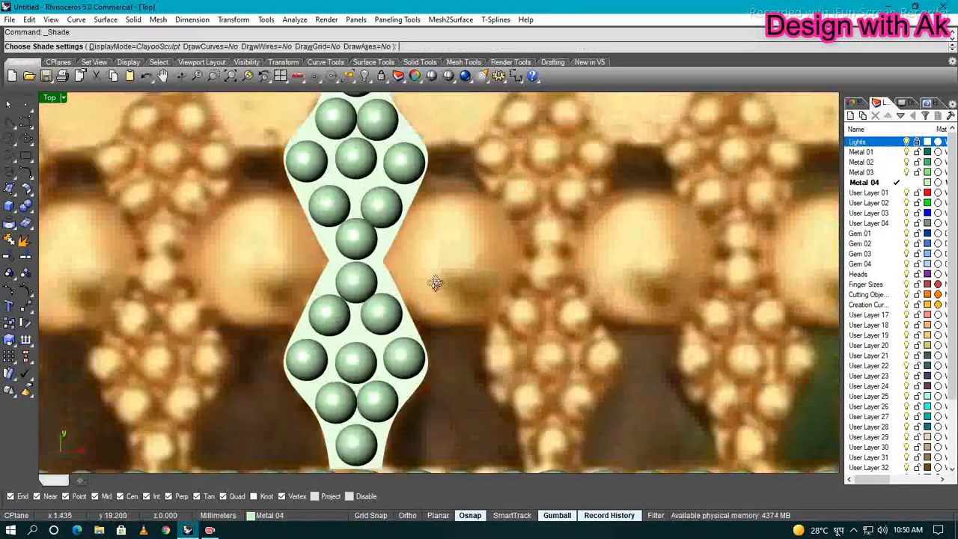
ctrl+shift+right_drag(436, 283, 439, 277)
key(ctrl+F1)
scroll(438, 277, down, 5)
key(Escape)
Place a large sphere on the round gold ball beside the double motif and view it from the front
scroll(440, 272, up, 3)
scroll(440, 271, down, 1)
scroll(384, 282, up, 2)
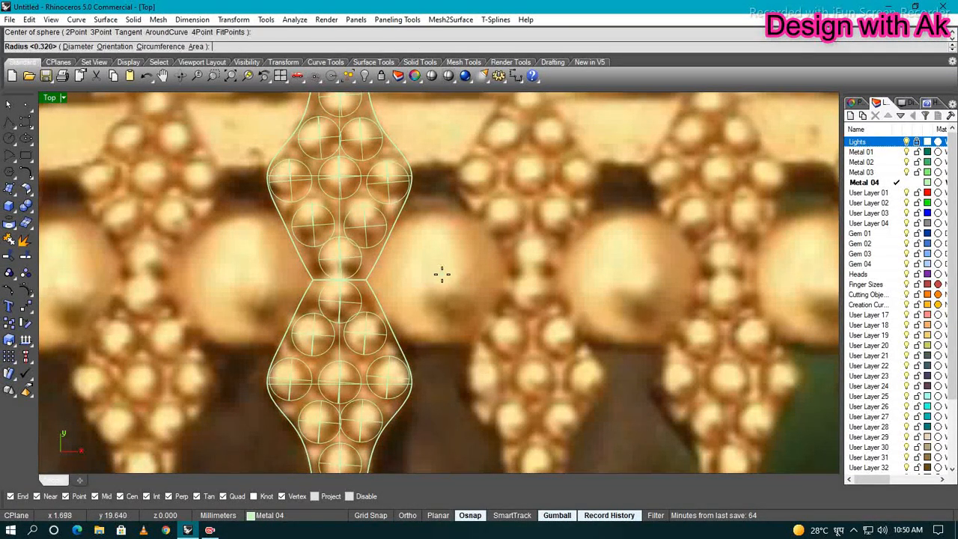
scroll(482, 309, down, 4)
right_drag(482, 308, 436, 310)
key(ctrl+F2)
scroll(403, 291, up, 4)
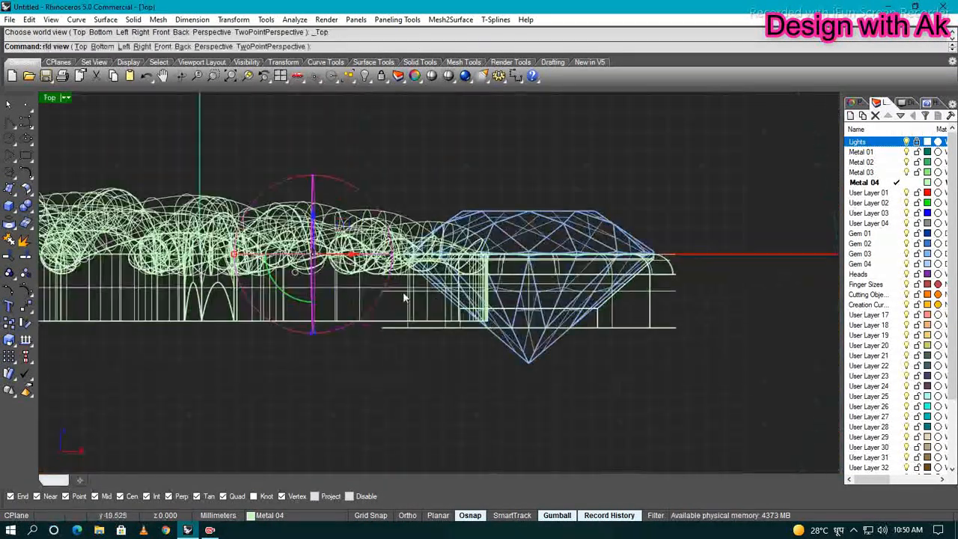
Inspect the double motif and its large ball in a shaded preview from the top
key(ctrl+F1)
key(Escape)
click(432, 76)
scroll(455, 279, down, 4)
scroll(472, 282, up, 3)
mouse_move(456, 280)
right_down()
mouse_move(472, 282)
mouse_move(441, 295)
mouse_move(380, 282)
mouse_move(420, 274)
mouse_move(423, 258)
right_up()
key(Escape)
scroll(468, 288, down, 4)
scroll(380, 282, down, 4)
scroll(419, 274, up, 2)
Select the double motif with its ball and move them down onto the lower bangle's bead row in the reference
drag(469, 261, 322, 199)
right_drag(451, 260, 467, 232)
scroll(432, 282, down, 4)
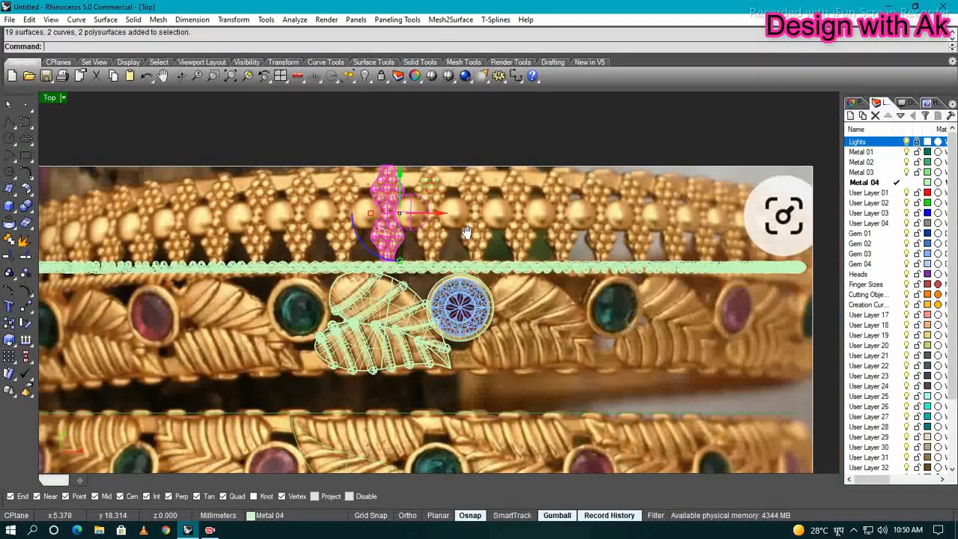
scroll(468, 229, down, 4)
right_drag(469, 217, 465, 175)
drag(419, 134, 421, 339)
scroll(468, 308, up, 6)
right_drag(467, 309, 486, 167)
drag(396, 259, 399, 307)
scroll(419, 348, up, 6)
right_drag(419, 347, 472, 308)
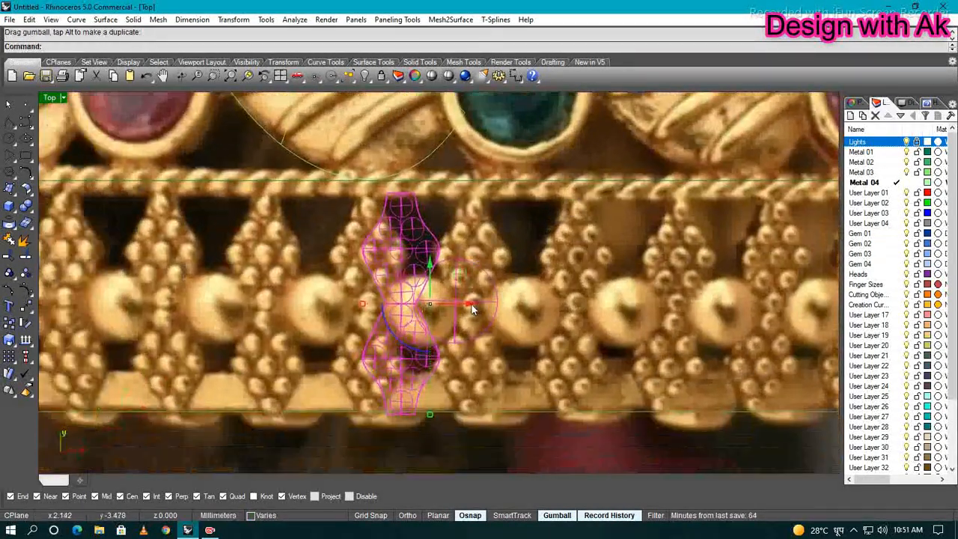
right_drag(490, 275, 461, 335)
In the front view, raise the double motif and ball to the height of the rope ring
key(ctrl+F2)
scroll(461, 335, down, 7)
drag(453, 308, 447, 155)
scroll(453, 184, up, 7)
right_drag(453, 184, 450, 282)
scroll(452, 216, up, 7)
drag(442, 191, 441, 204)
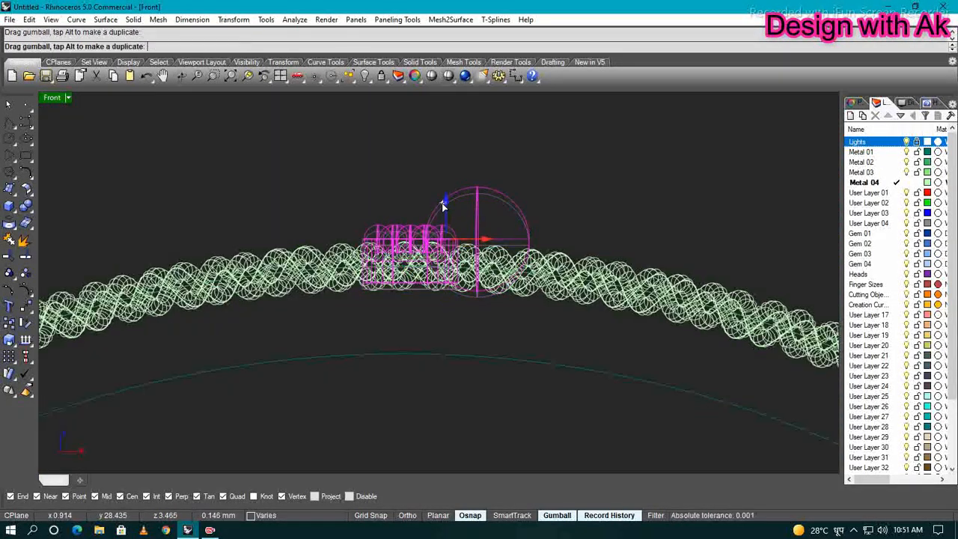
In the top view, align the double motif and ball between the lower bangle's two guide lines
key(ctrl+F1)
right_drag(440, 258, 470, 293)
scroll(437, 319, up, 7)
scroll(464, 285, down, 5)
scroll(446, 271, up, 6)
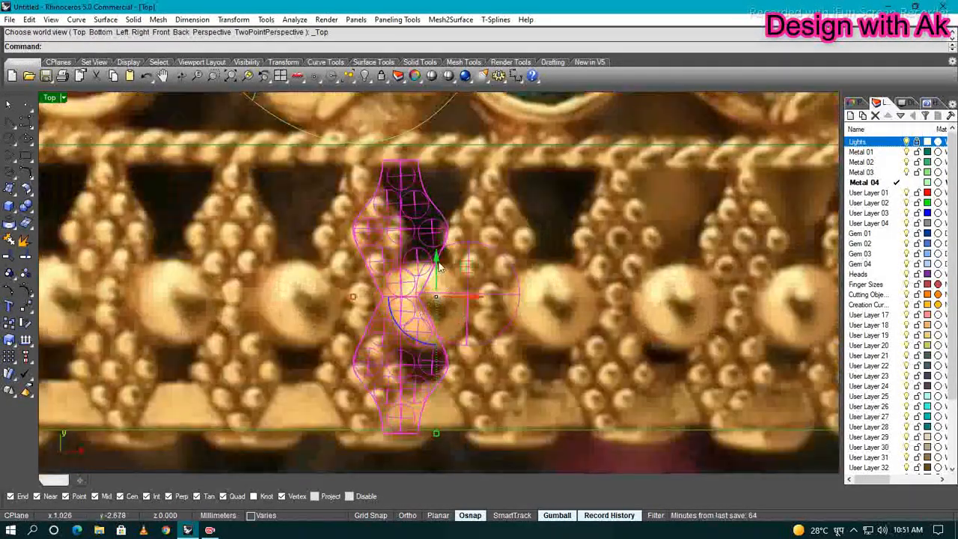
scroll(438, 255, down, 6)
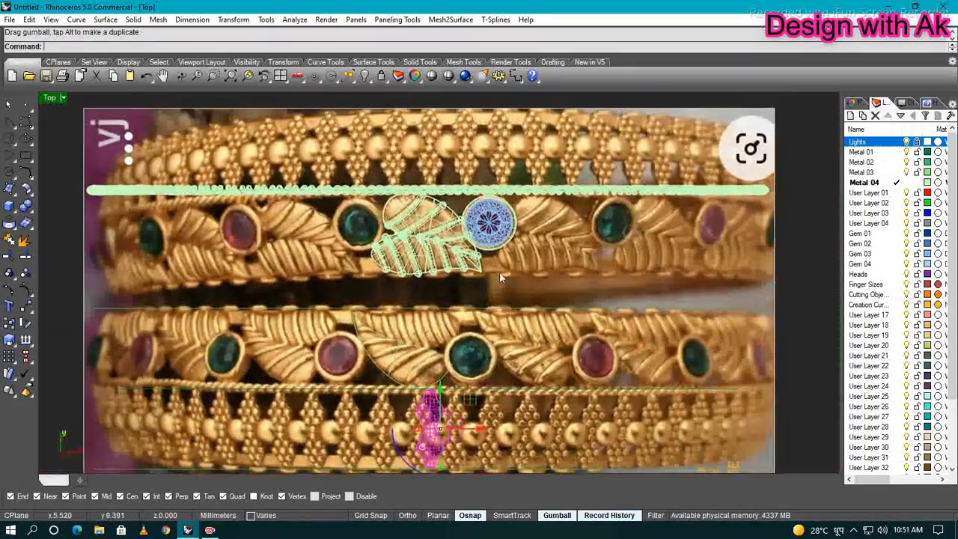
Move the twisted rope border down about 15 mm onto the lower bangle's rope line
click(466, 191)
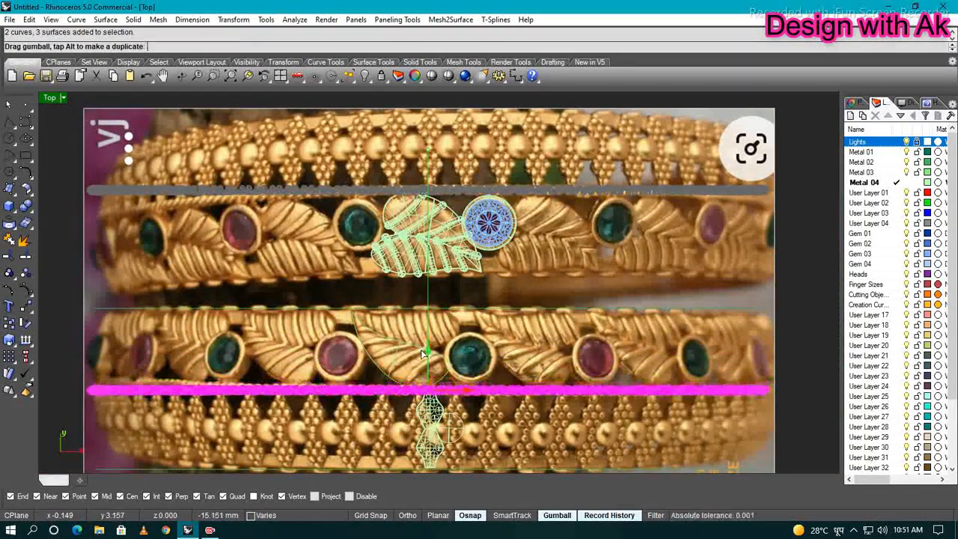
scroll(527, 291, up, 2)
scroll(487, 231, down, 2)
Move the leaf and stone onto the lower bangle and rotate them half a turn to match the reference leaf above the rope
drag(466, 173, 469, 219)
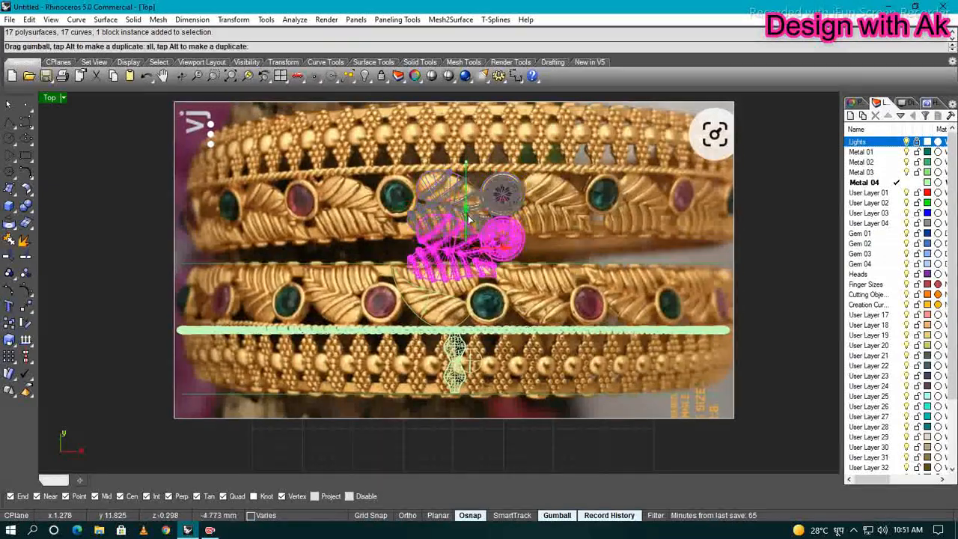
scroll(483, 341, up, 4)
scroll(418, 294, up, 2)
scroll(425, 286, down, 2)
drag(435, 279, 415, 243)
scroll(415, 243, up, 3)
drag(450, 214, 507, 200)
scroll(524, 217, up, 4)
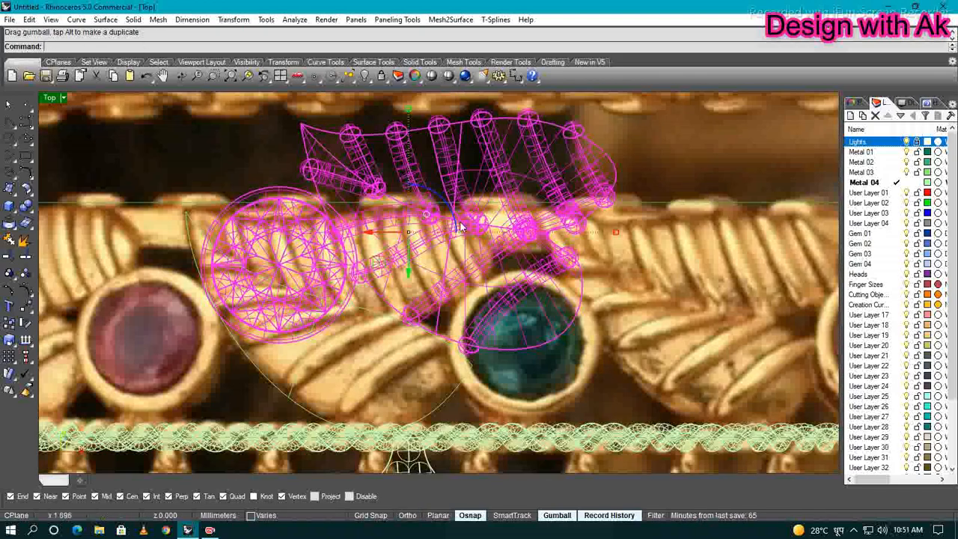
scroll(431, 241, down, 3)
drag(430, 241, 280, 321)
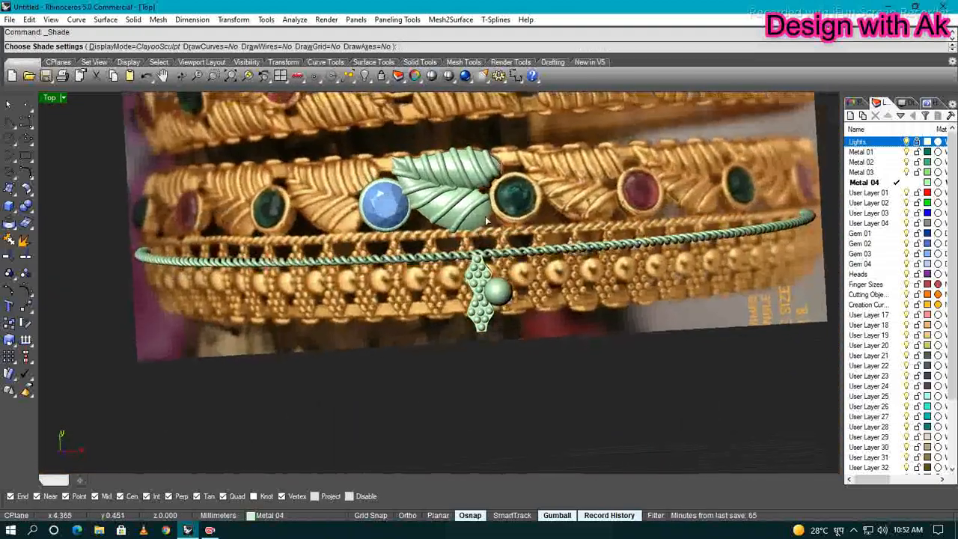
click(485, 240)
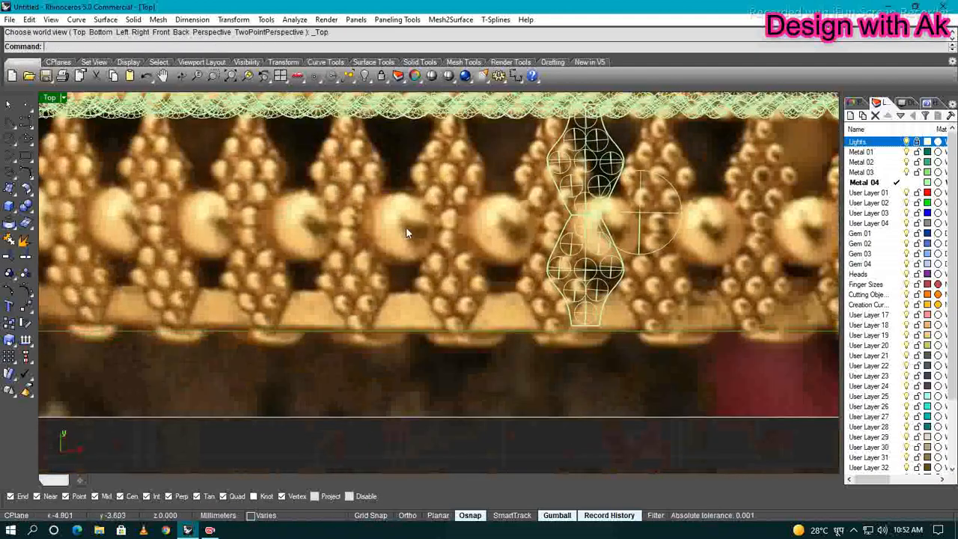
Polar-array the leaf and stone around the origin over 360 degrees, first with 19 items and finally with 17
scroll(405, 227, down, 5)
scroll(381, 224, up, 4)
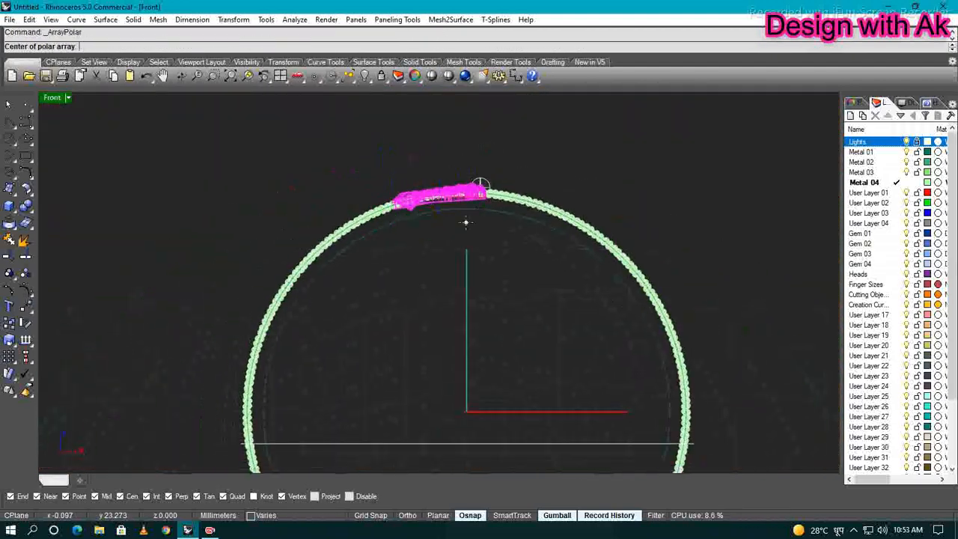
text(0)
key(Return)
key(Return)
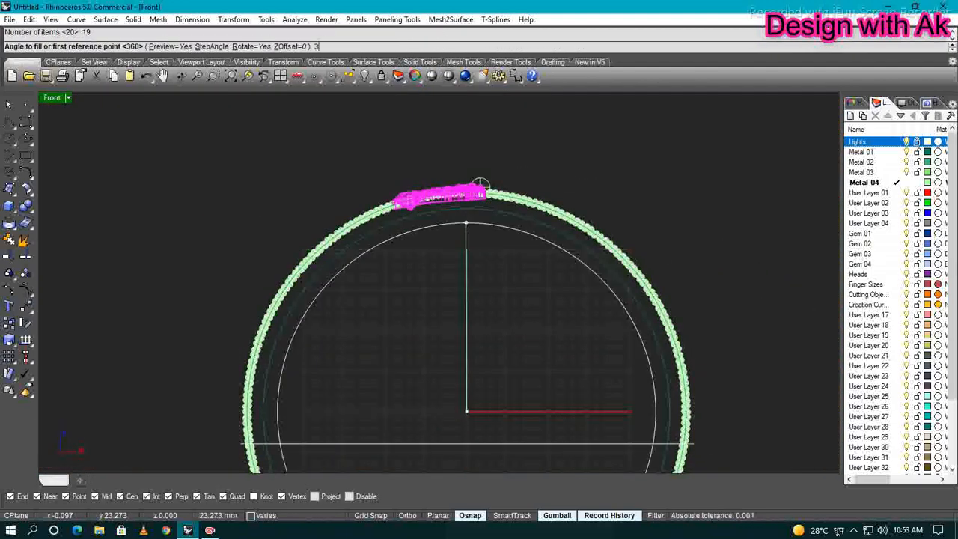
key(Return)
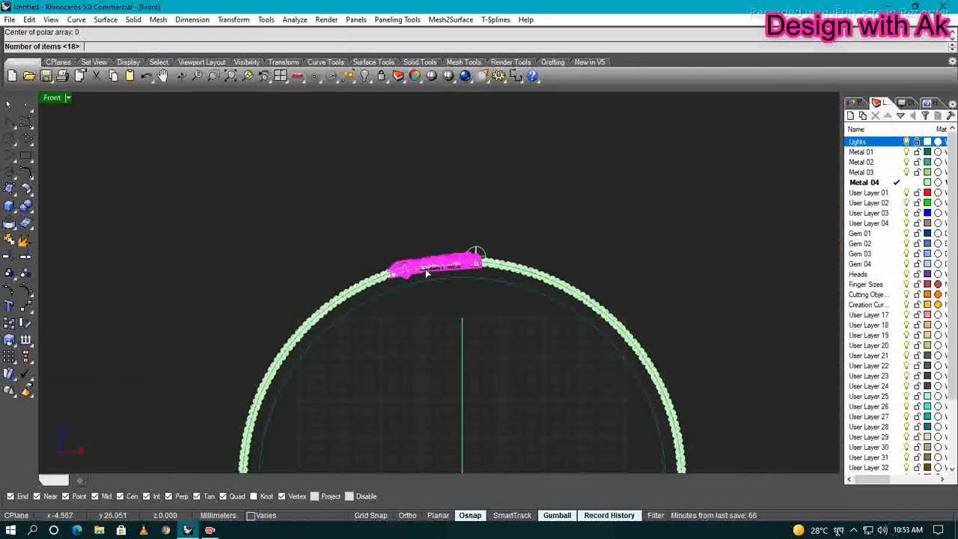
key(Return)
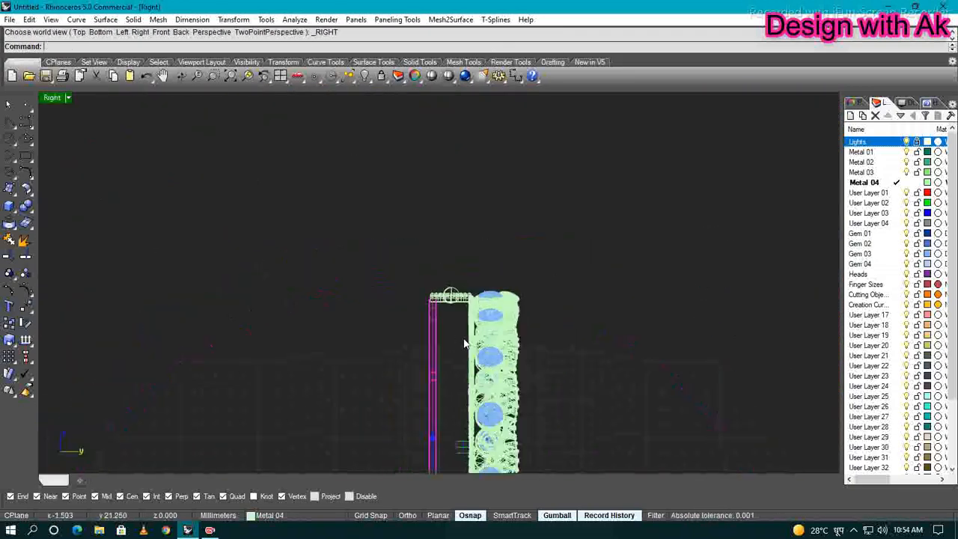
Mirror the selected plain edge ring in the right view
text(Mi)
key(Return)
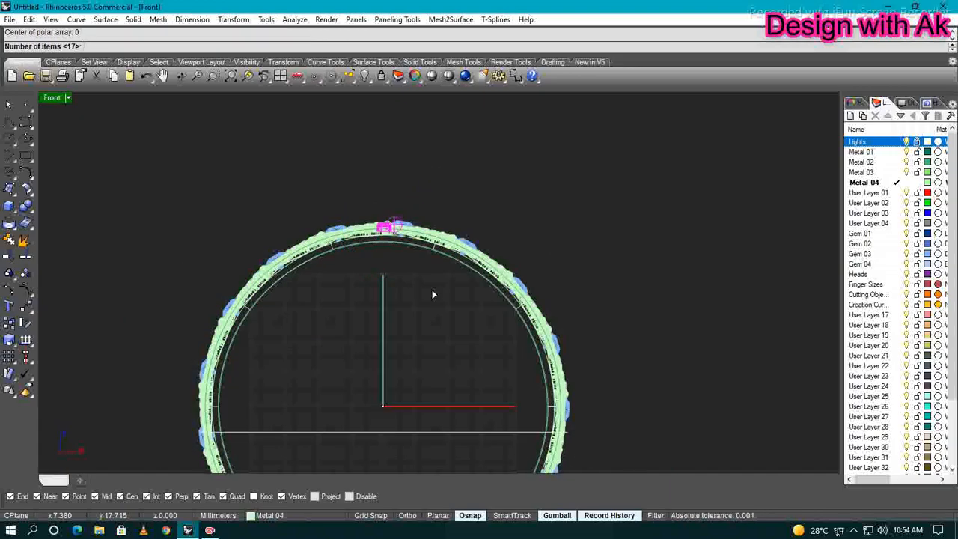
Try a polar array of the double motif and ball around the origin with 50 items
key(Return)
key(Return)
scroll(431, 276, up, 5)
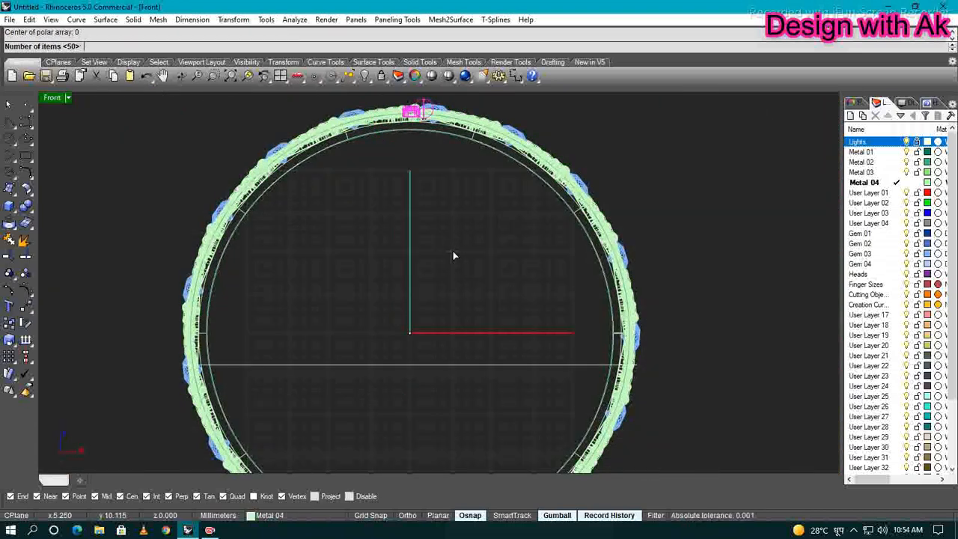
Polar-array the double motif and ball around the origin with 55 items over 360 degrees
text(55)
key(Return)
key(Return)
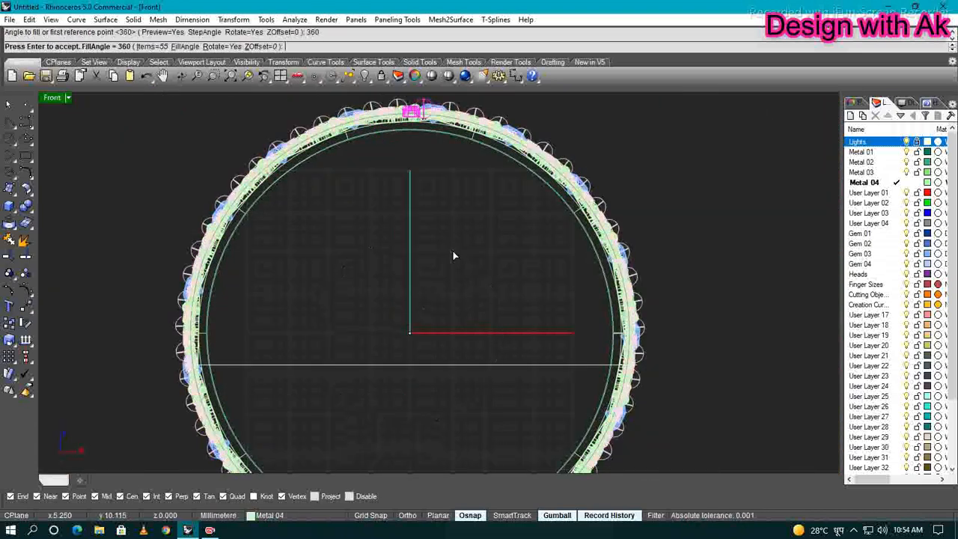
scroll(431, 136, up, 8)
right_drag(442, 124, 469, 219)
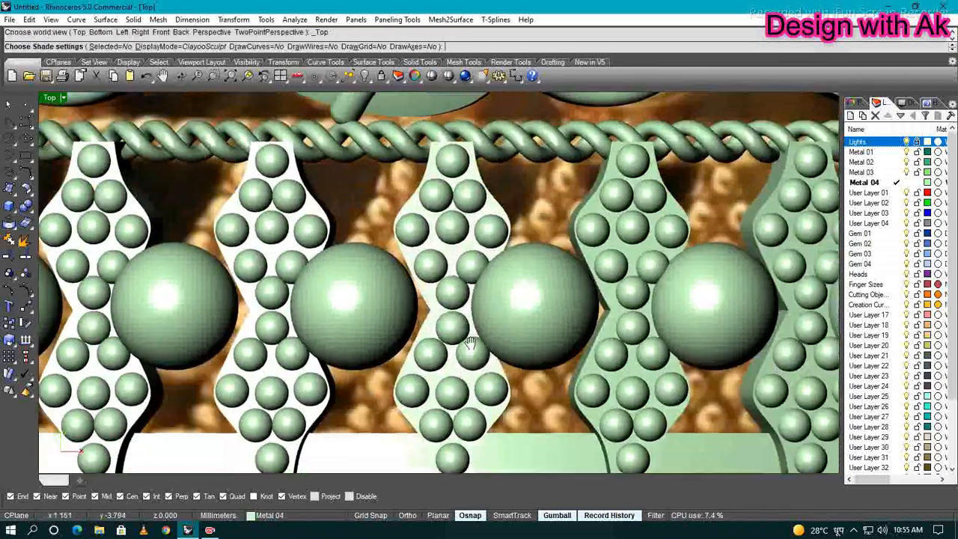
Select the original large ball in the top view and centre it between its two neighbouring motifs
right_drag(470, 343, 434, 346)
key(Escape)
click(419, 283)
click(501, 309)
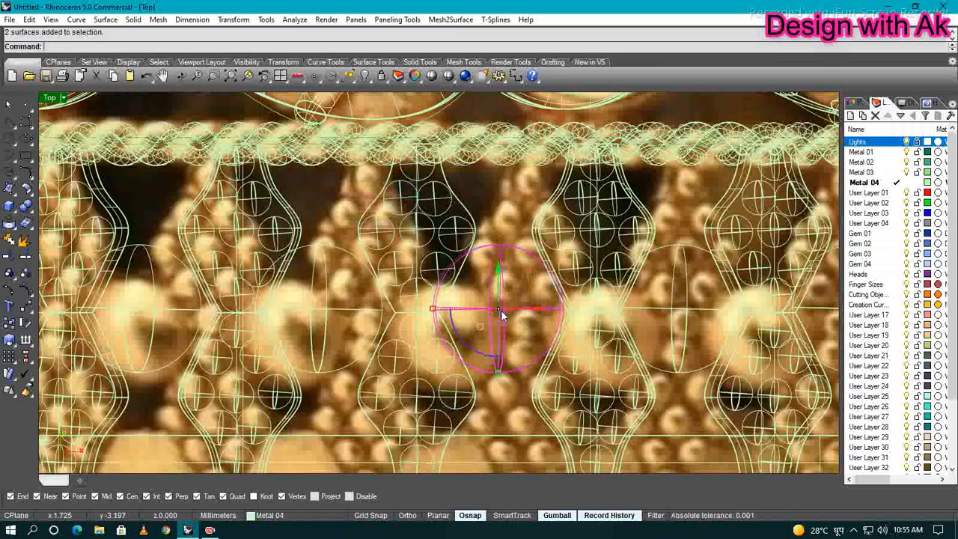
scroll(537, 309, up, 3)
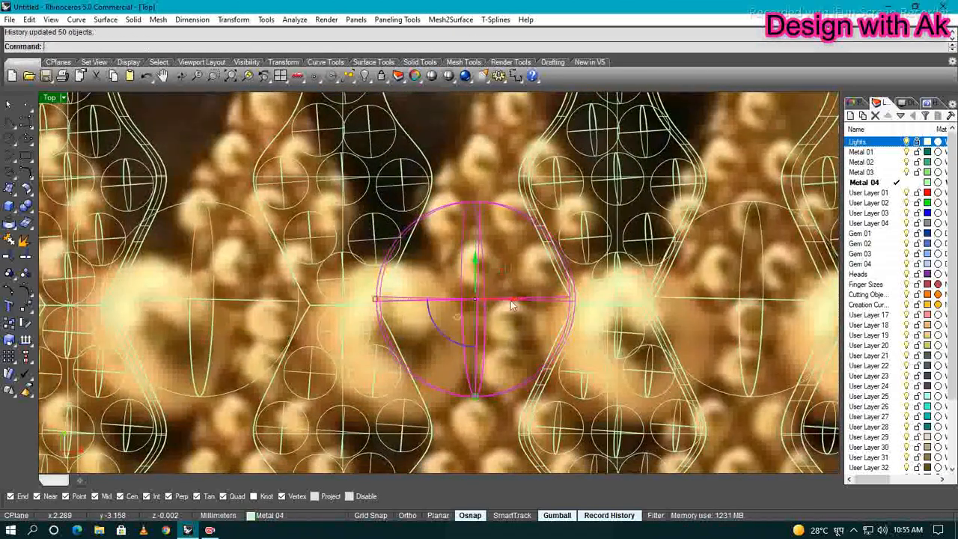
scroll(510, 304, down, 7)
click(479, 311)
key(Escape)
Examine the plain ring's wall beneath the leaves and stones in the front view
scroll(438, 317, down, 8)
ctrl+shift+right_drag(438, 318, 479, 350)
key(ctrl+F1)
key(ctrl+F2)
click(470, 321)
scroll(470, 322, up, 3)
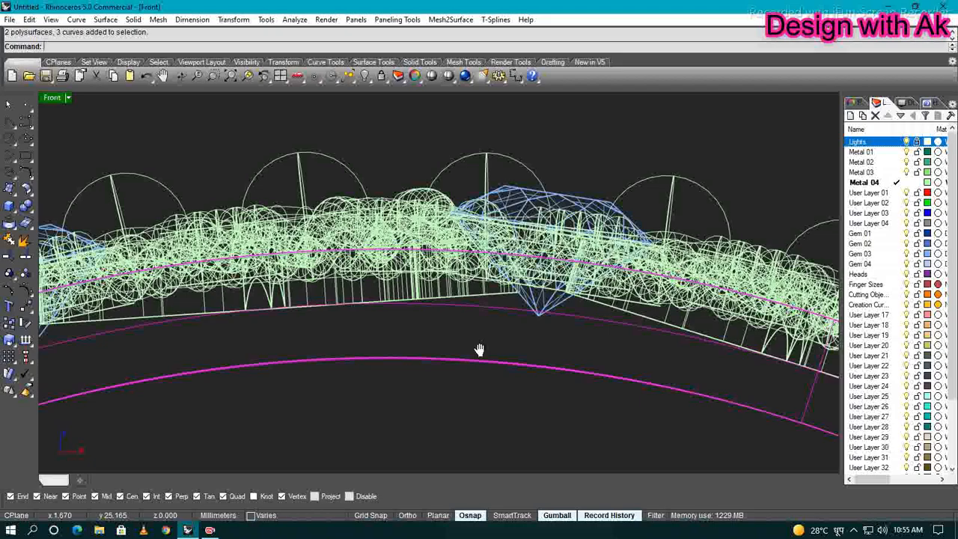
key(Escape)
scroll(480, 351, down, 6)
right_drag(526, 383, 543, 362)
scroll(440, 321, up, 2)
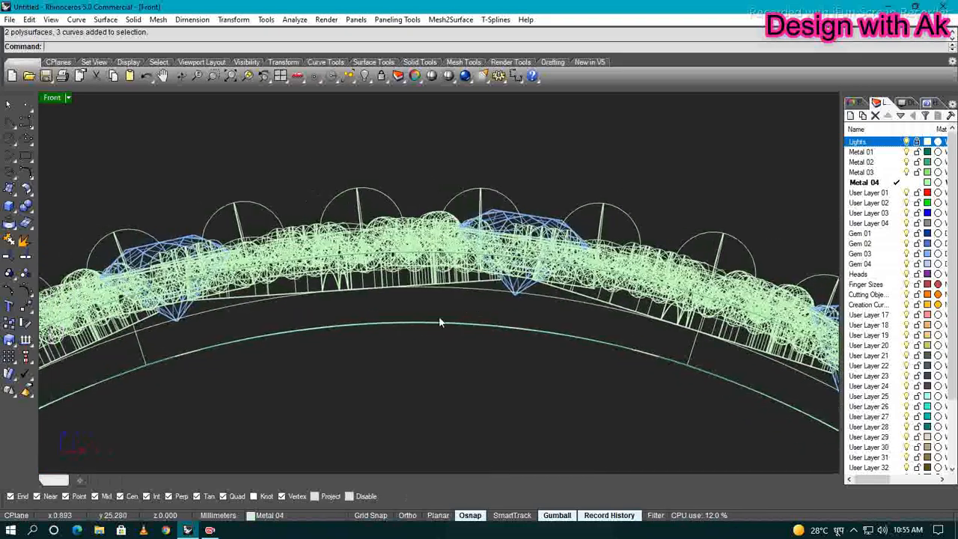
right_drag(441, 322, 462, 335)
scroll(469, 353, down, 2)
scroll(469, 327, up, 2)
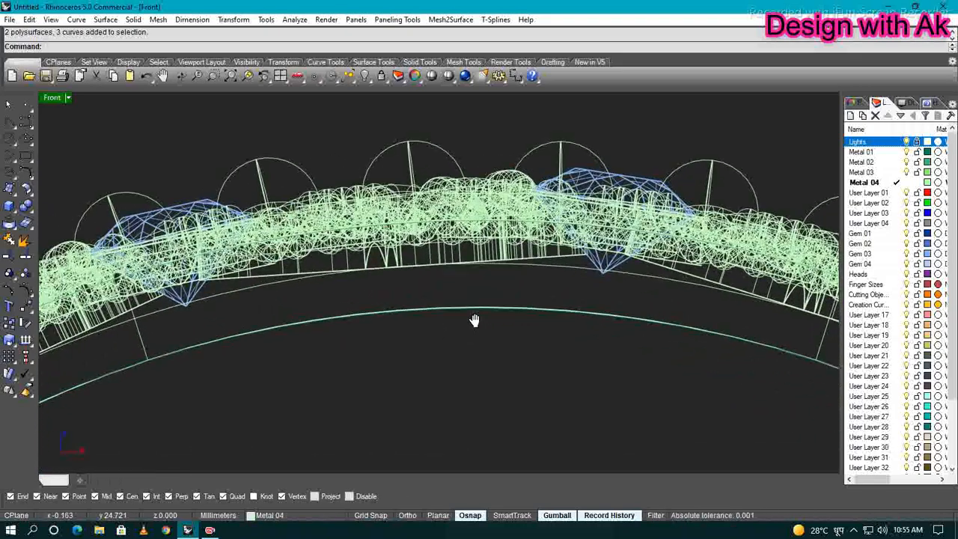
Inspect the bangle in a shaded preview from several angles, including the plain edge ring
click(448, 76)
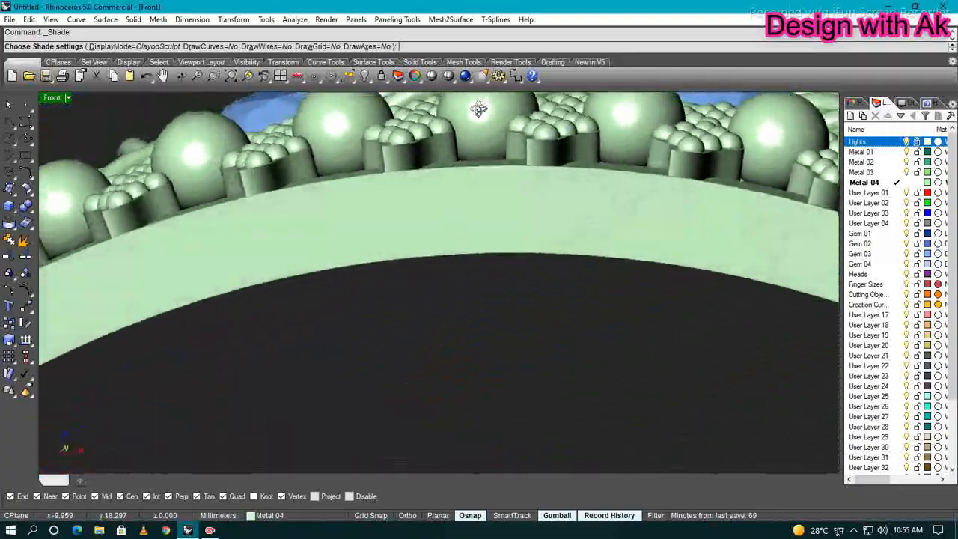
scroll(449, 187, down, 5)
ctrl+shift+right_drag(479, 109, 389, 292)
scroll(390, 292, up, 4)
scroll(464, 277, down, 2)
ctrl+shift+right_drag(464, 277, 544, 271)
key(Escape)
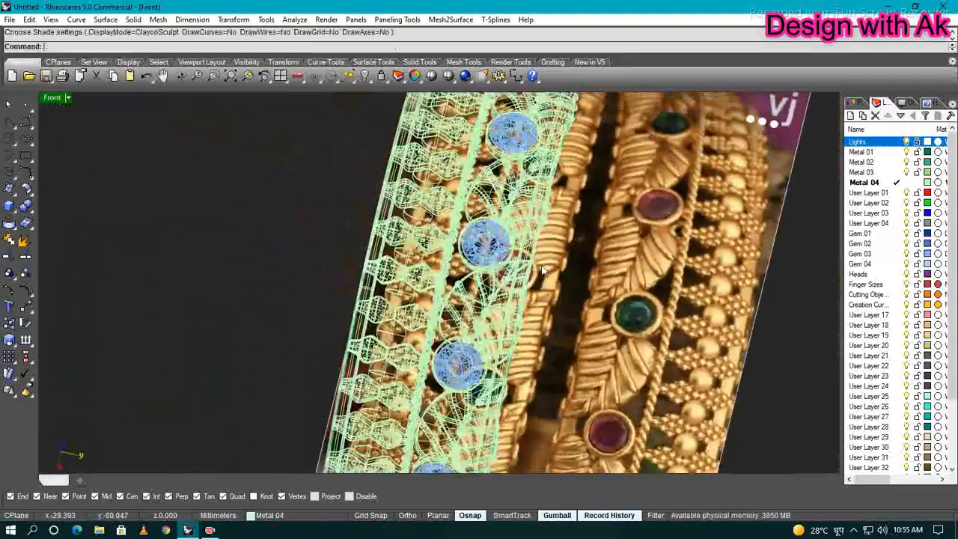
Check the arrayed bangle from the top and in a shaded preview from an angle
scroll(544, 271, up, 6)
key(ctrl+F1)
scroll(544, 258, up, 5)
click(543, 252)
scroll(509, 264, down, 8)
right_drag(510, 322, 515, 252)
drag(509, 234, 509, 236)
scroll(516, 247, down, 6)
mouse_move(569, 277)
right_down()
mouse_move(494, 204)
mouse_move(457, 195)
right_up()
scroll(495, 204, down, 7)
click(432, 76)
scroll(479, 224, up, 8)
mouse_move(509, 232)
ctrl+shift+right_down()
mouse_move(531, 252)
mouse_move(547, 126)
mouse_move(490, 109)
mouse_move(476, 217)
mouse_move(440, 206)
mouse_move(509, 196)
mouse_move(504, 259)
mouse_move(478, 263)
mouse_move(456, 287)
ctrl+shift+right_up()
scroll(476, 217, up, 5)
scroll(509, 196, down, 5)
key(Escape)
In the front view, draw a small upright rectangle just inside the bangle's inner edge
key(ctrl+F2)
scroll(504, 186, up, 10)
scroll(473, 241, up, 2)
key(F4)
key(Escape)
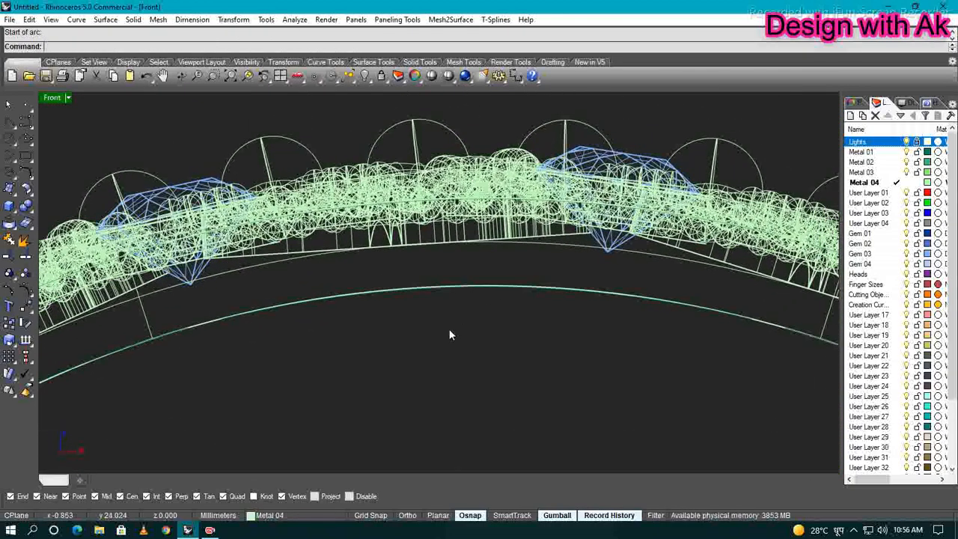
key(BackSpace)
text(ec)
key(Return)
click(443, 322)
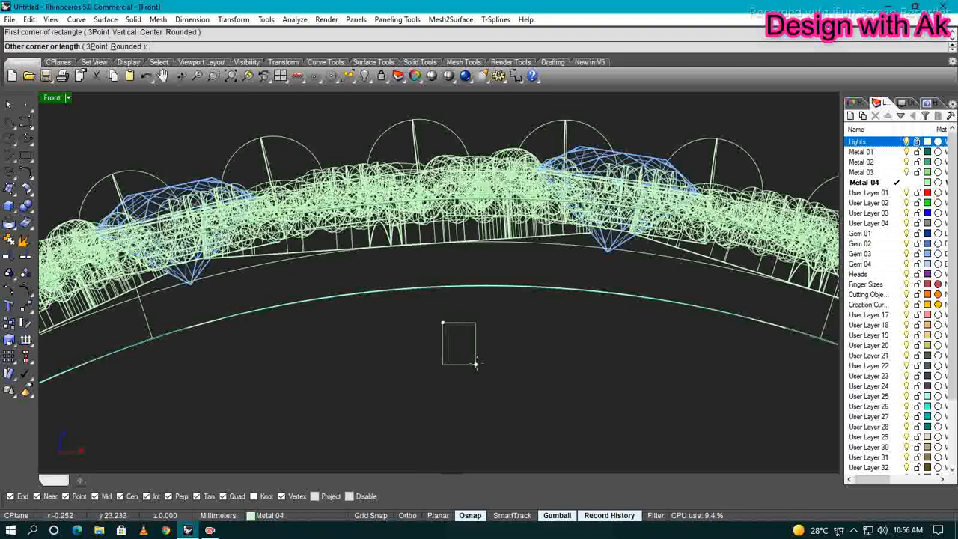
click(471, 365)
Move the rectangle up into the ring's wall and reshape it into a wide, low rectangle between the wall's edges
click(454, 324)
scroll(452, 316, up, 6)
drag(463, 334, 462, 167)
right_drag(464, 181, 466, 220)
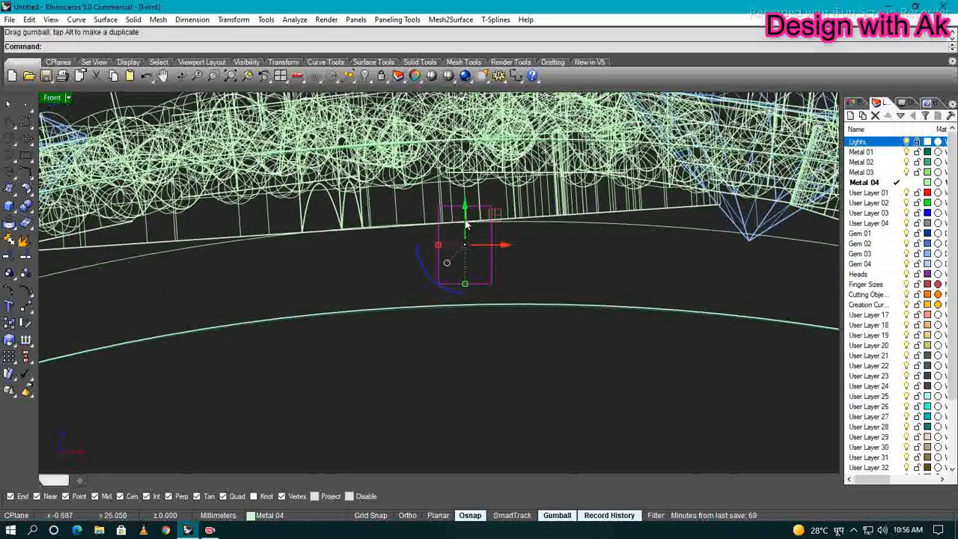
drag(465, 284, 465, 271)
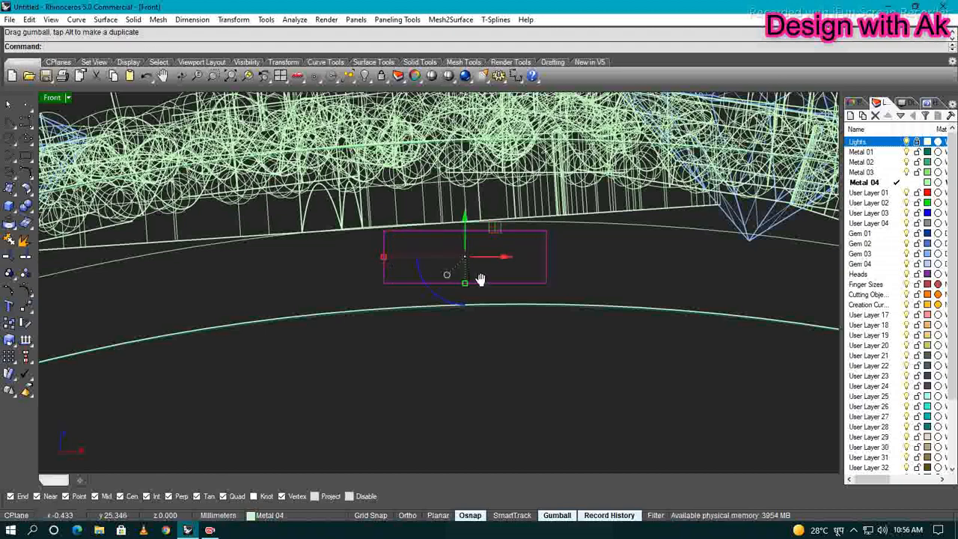
right_drag(480, 279, 464, 287)
drag(408, 291, 411, 292)
right_drag(476, 282, 462, 291)
Try to bend the rectangle symmetrically downward from its centre with PreserveStructure set to Yes
text(bend)
key(Return)
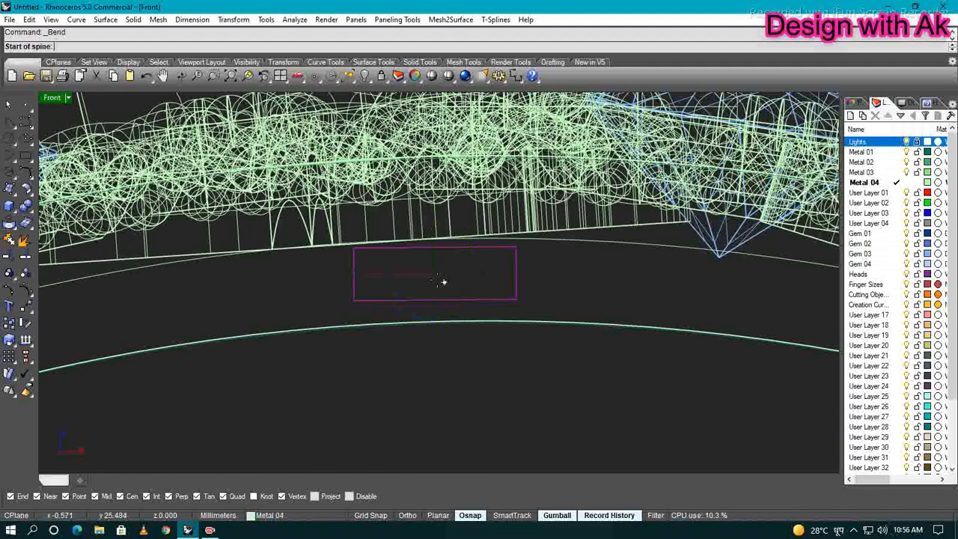
click(434, 273)
click(279, 272)
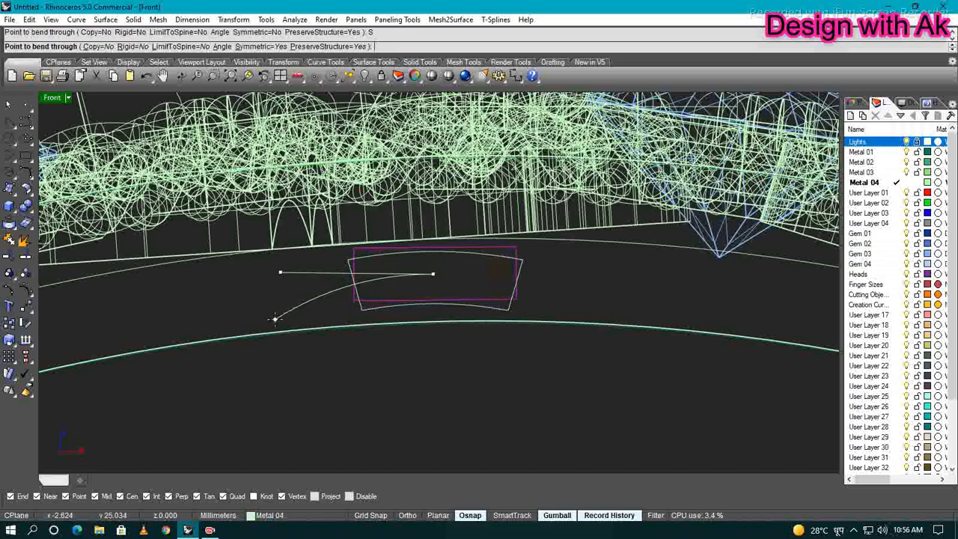
click(275, 320)
right_drag(515, 299, 481, 302)
click(480, 300)
scroll(440, 281, up, 6)
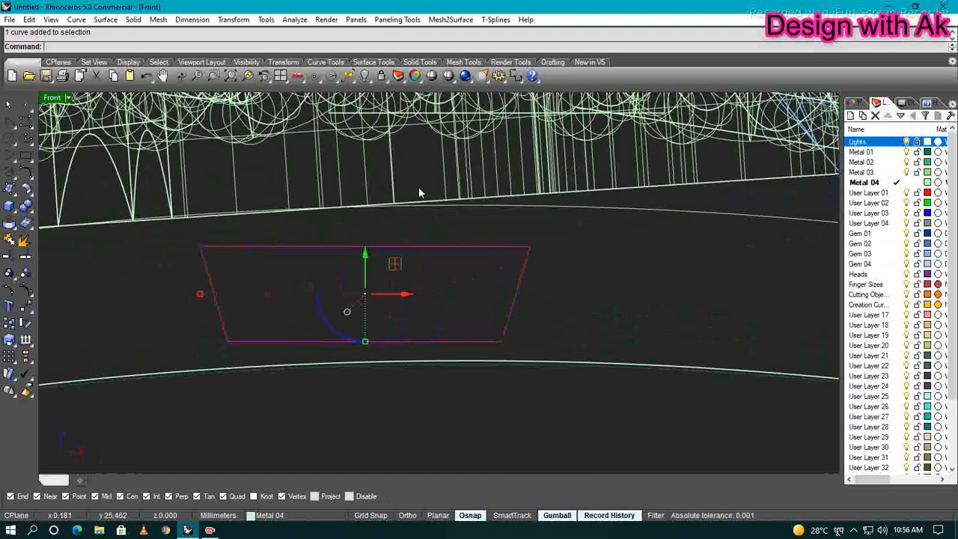
Bend the rectangle symmetrically downward from its centre with PreserveStructure set to No
right_click(485, 287)
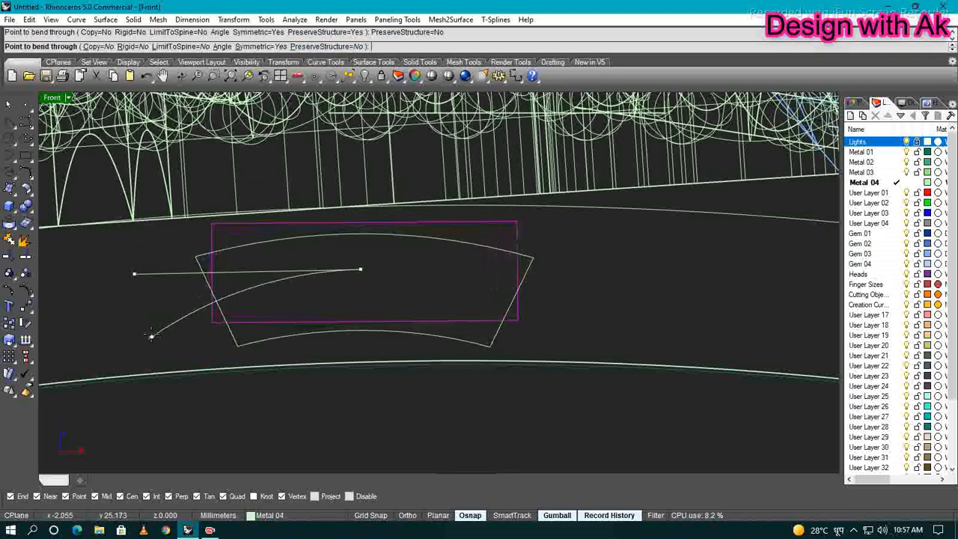
right_drag(319, 325, 263, 327)
click(264, 327)
right_drag(488, 310, 530, 310)
click(349, 330)
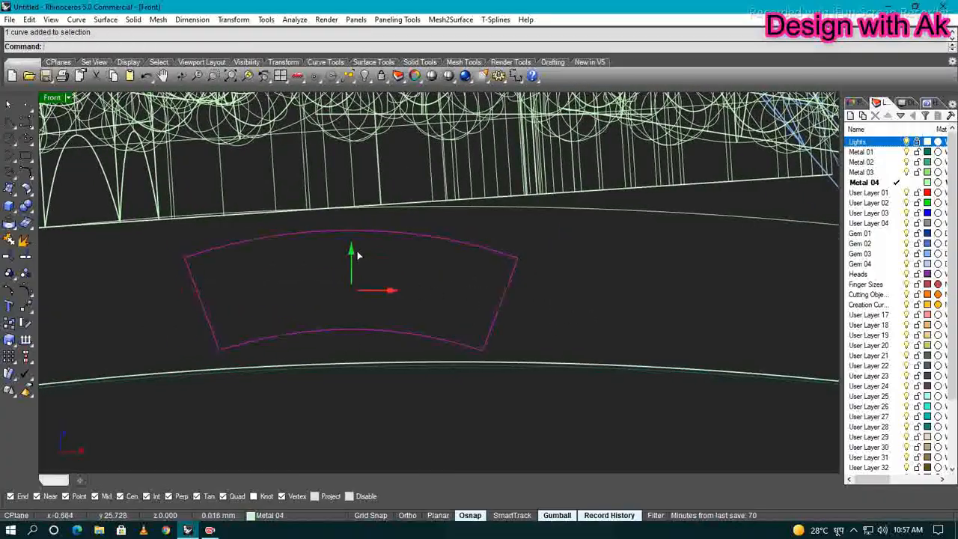
Nudge the bent shape slightly upward within the ring's wall and select it in the front view
drag(355, 255, 356, 250)
right_drag(595, 315, 437, 315)
click(551, 309)
scroll(551, 310, down, 8)
scroll(449, 308, up, 7)
click(468, 302)
key(ctrl+F2)
scroll(501, 302, down, 8)
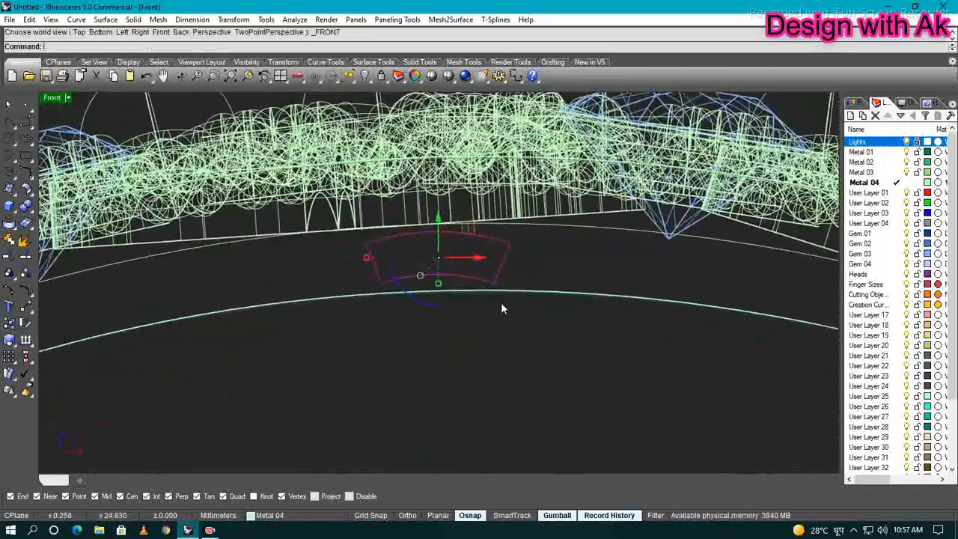
Extrude the bent shape through the ring's wall and cap it into a closed solid
key(ctrl+F3)
scroll(437, 277, up, 6)
click(198, 258)
click(224, 244)
text(CAP)
key(Return)
key(ctrl+F2)
scroll(428, 264, up, 8)
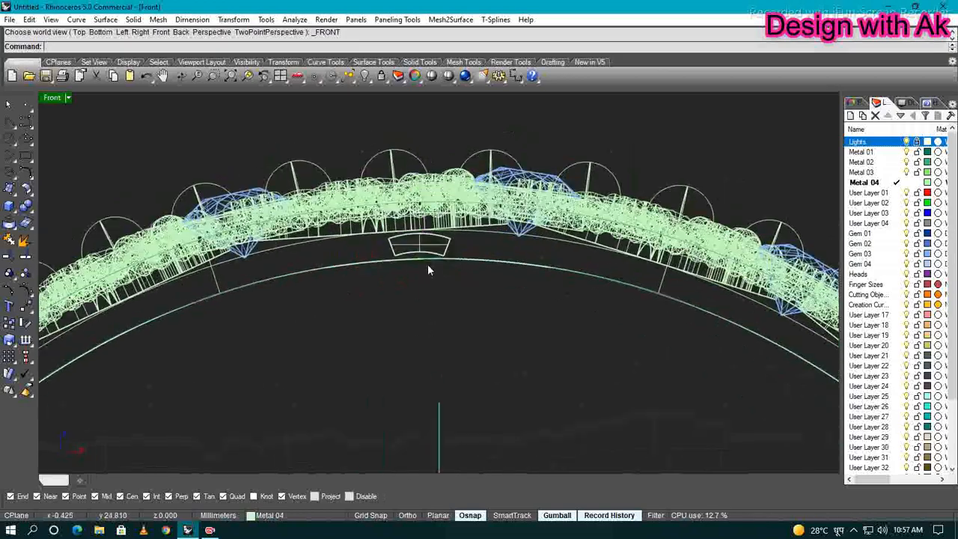
Try a polar array of the bent solid around the origin with 50 items over 360 degrees
drag(450, 262, 420, 287)
scroll(420, 286, down, 5)
text(0)
key(Return)
text(50)
key(Return)
text(360)
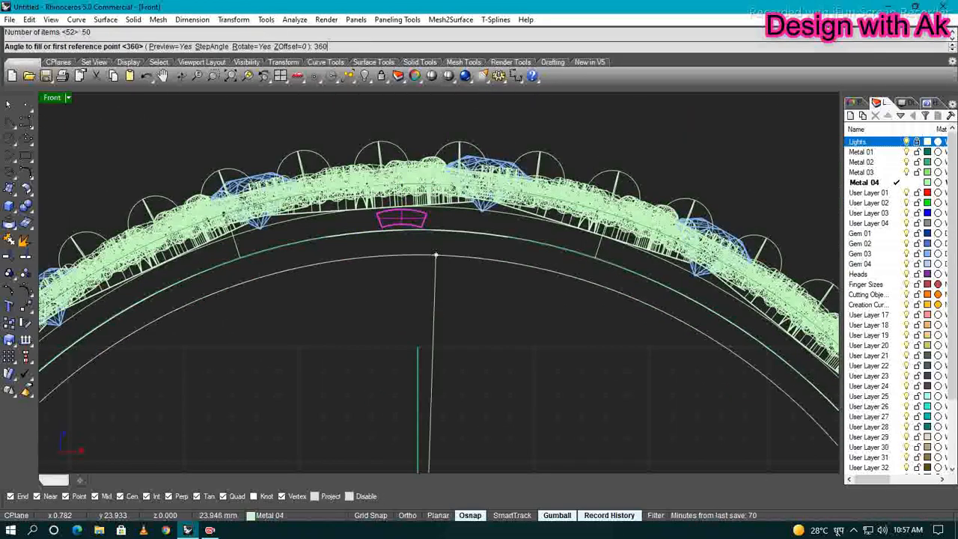
key(Return)
scroll(435, 226, up, 10)
right_drag(436, 236, 465, 268)
key(Return)
key(ctrl+z)
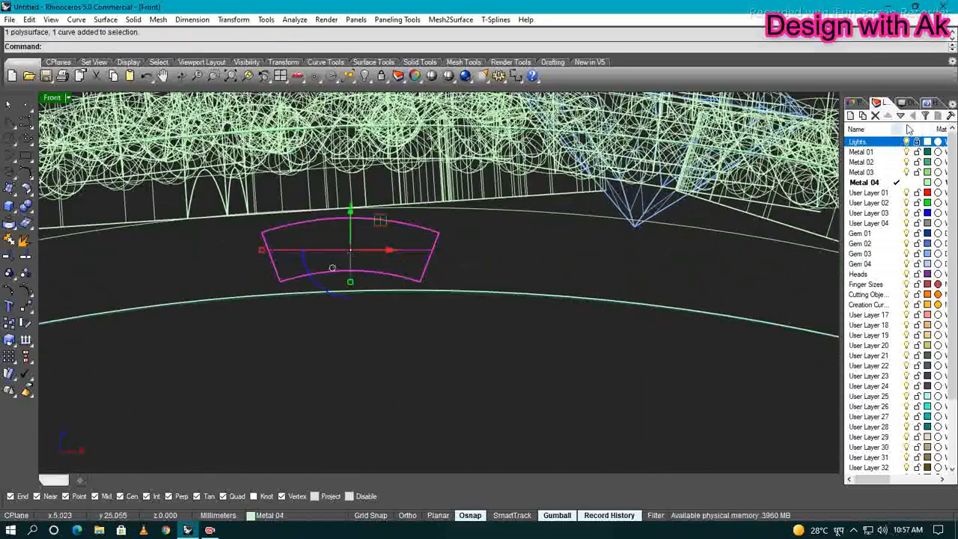
Assign the bent solid and its outline curve to User Layer 02
key(F3)
click(922, 251)
drag(492, 277, 396, 244)
Polar array the bent solid and its curve around the origin with 40 items over 360 degrees
scroll(516, 253, down, 8)
text(R)
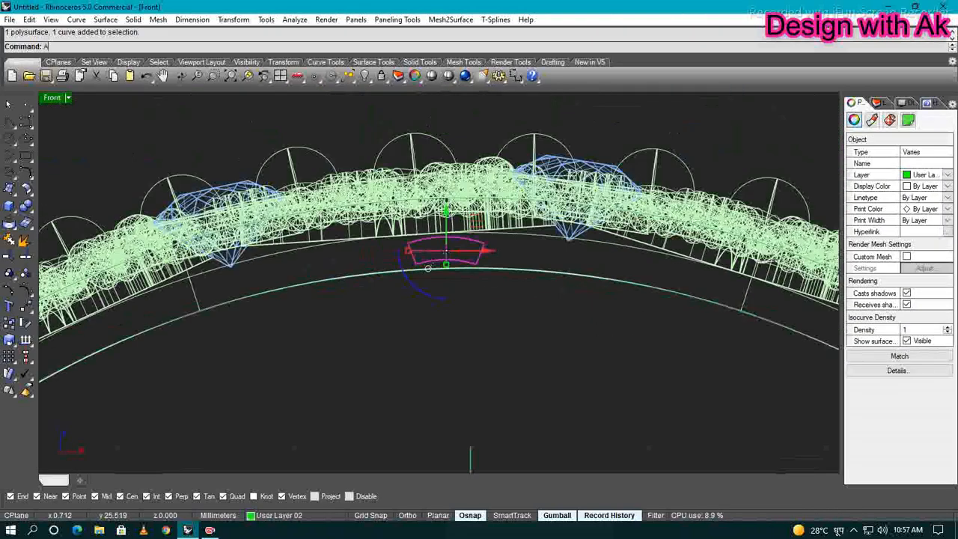
key(Return)
text(0)
key(Return)
text(0)
key(Return)
scroll(535, 240, up, 10)
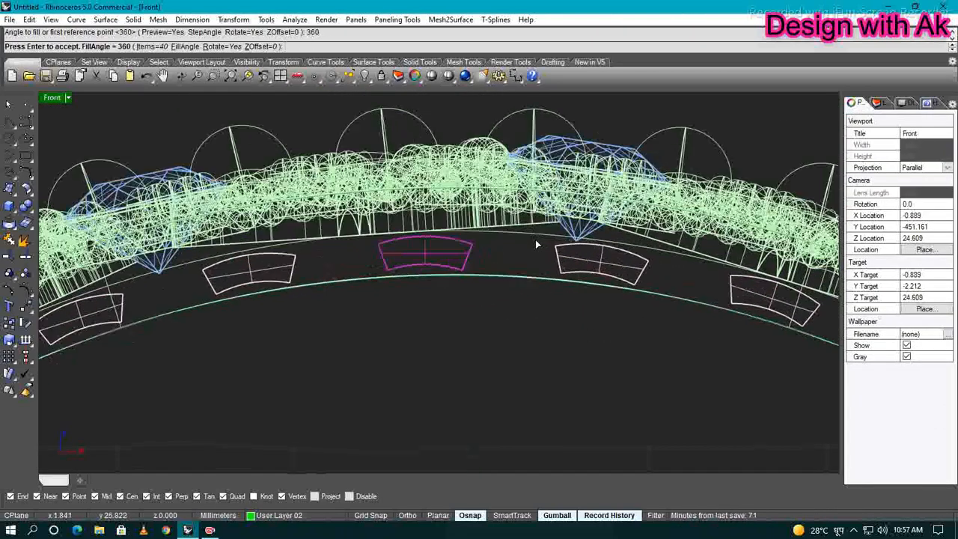
key(Return)
Boolean-subtract all User Layer 02 solids from the ring's wall with DeleteInput set to No
right_drag(526, 373, 566, 341)
drag(567, 341, 543, 278)
scroll(572, 307, down, 6)
right_drag(574, 306, 563, 274)
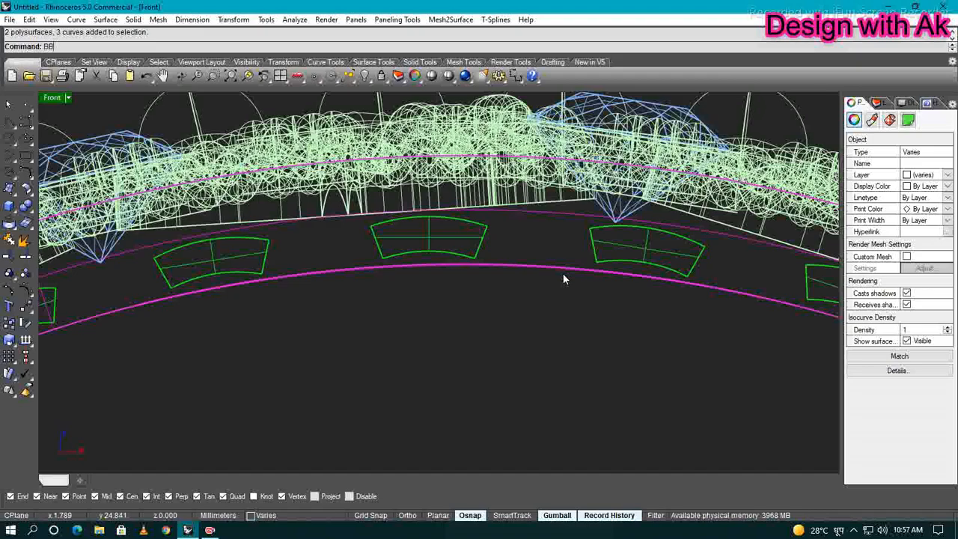
key(Return)
click(881, 103)
right_click(882, 204)
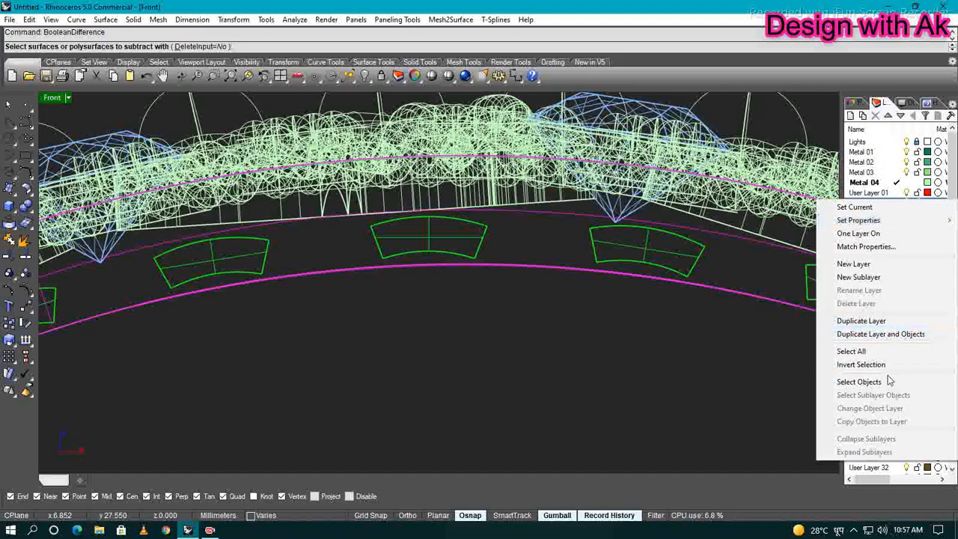
click(868, 333)
scroll(544, 329, down, 3)
key(Return)
scroll(536, 303, up, 2)
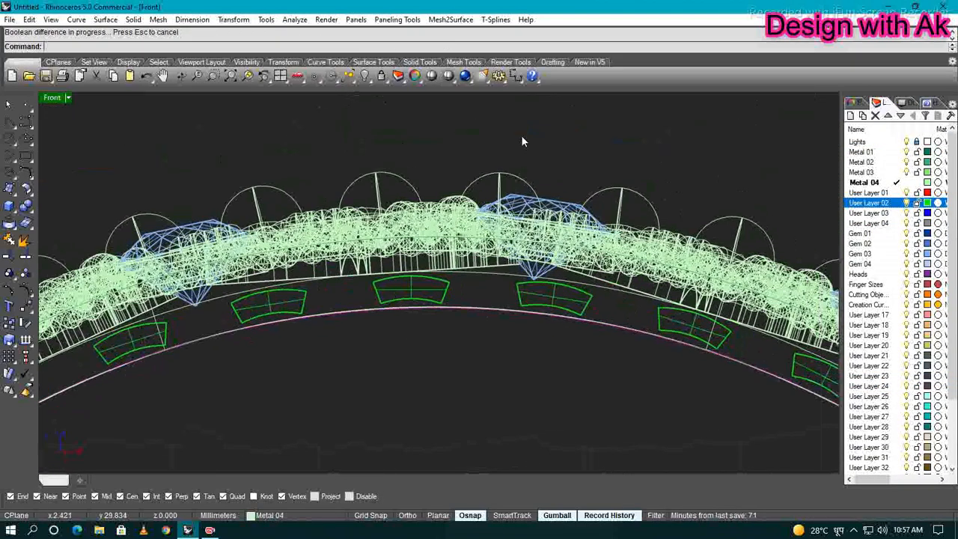
Check the shaded result, and rerun Boolean Difference on the ring's lower wall band with the User Layer 02 cutters
click(432, 75)
mouse_move(489, 227)
ctrl+shift+right_down()
mouse_move(479, 315)
mouse_move(592, 145)
mouse_move(584, 192)
mouse_move(543, 251)
mouse_move(553, 207)
ctrl+shift+right_up()
key(ctrl+F1)
scroll(553, 207, down, 2)
key(Escape)
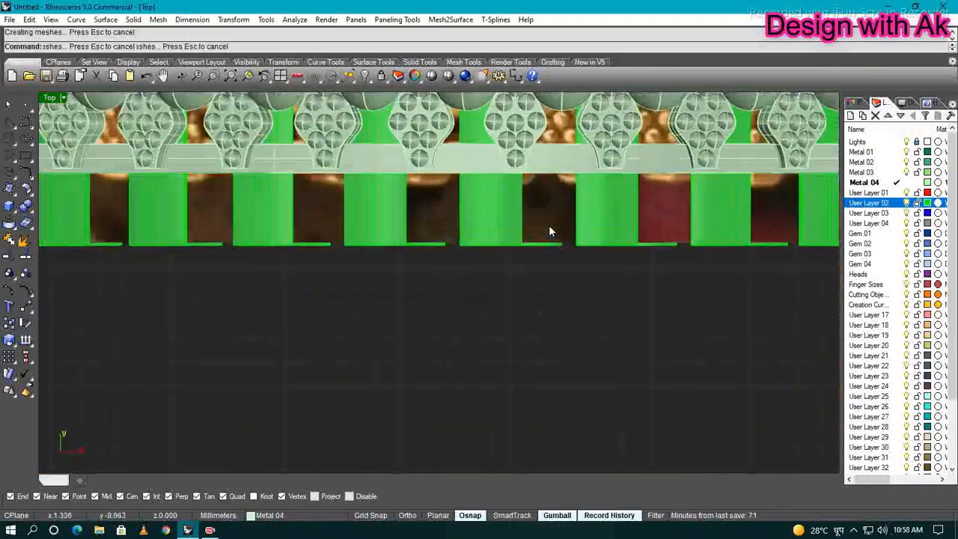
click(547, 240)
scroll(619, 339, down, 5)
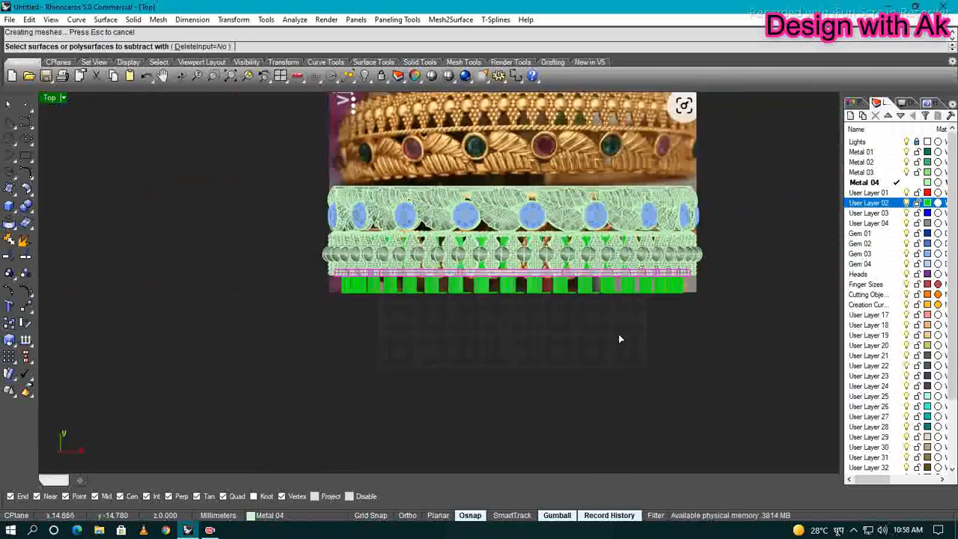
scroll(516, 299, up, 5)
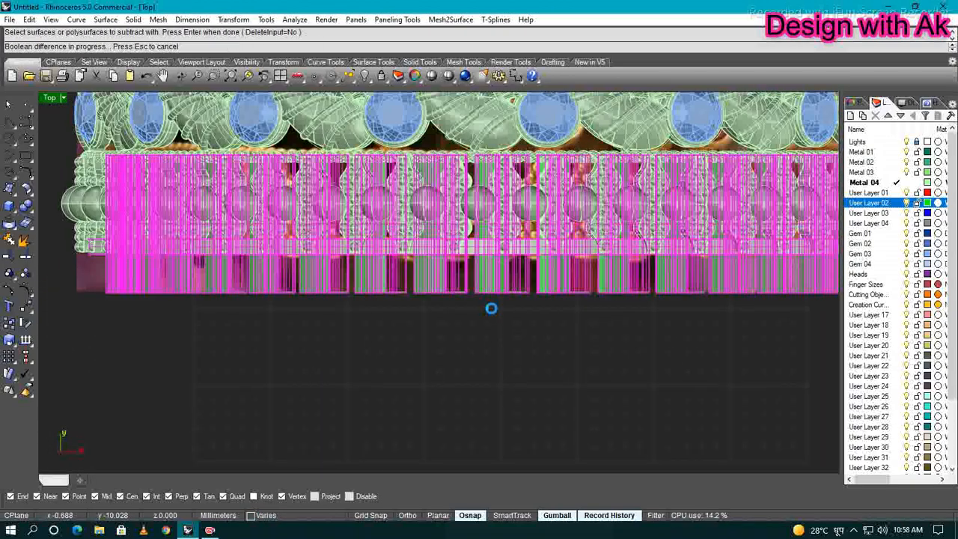
scroll(486, 277, up, 4)
Delete the arrayed cutter solids projecting below the ring's lower wall
click(494, 291)
scroll(492, 293, down, 10)
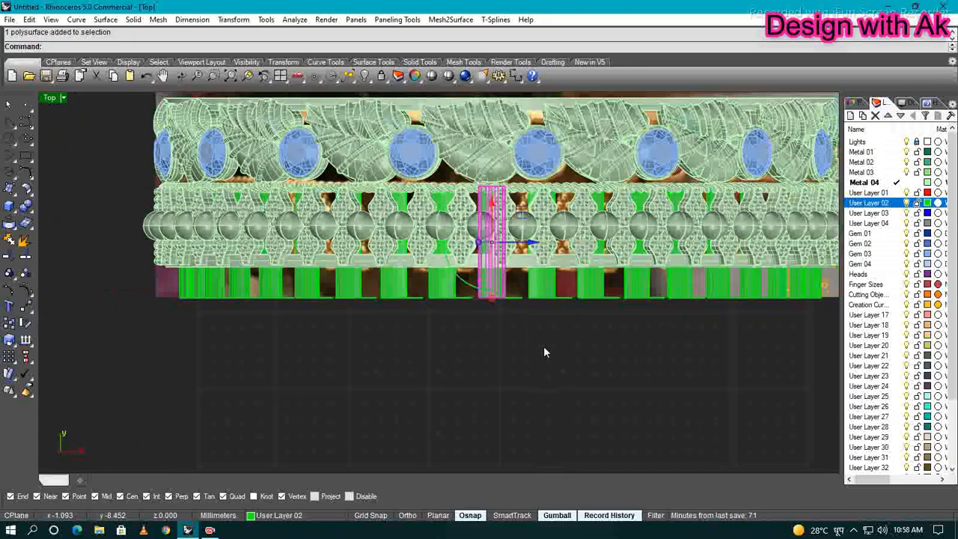
drag(682, 385, 488, 358)
drag(281, 292, 280, 292)
scroll(557, 293, up, 6)
key(Delete)
scroll(490, 299, down, 4)
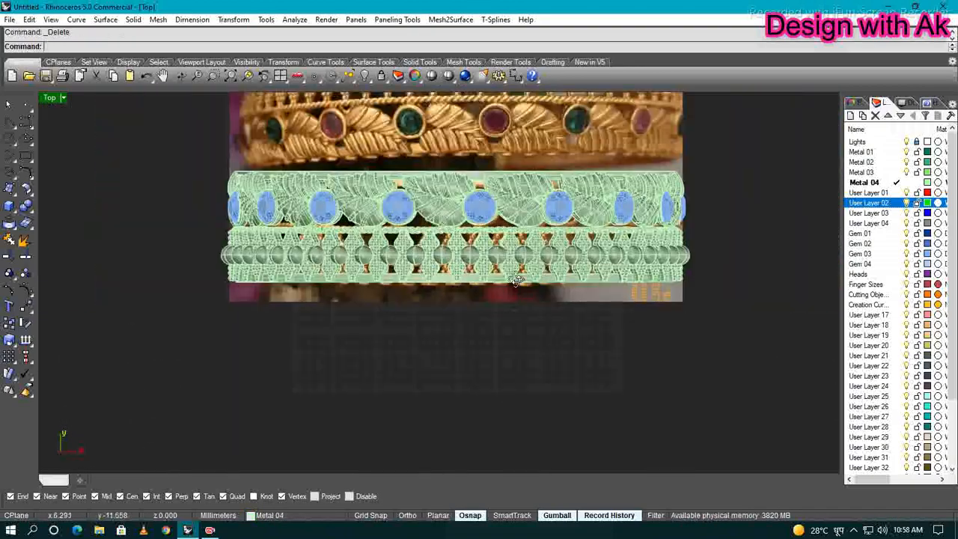
Pick the rim edges of one cutout in the ring's wall for a fillet with radius 0.3
ctrl+shift+right_drag(495, 318, 477, 159)
scroll(476, 155, up, 6)
scroll(476, 157, up, 6)
ctrl+shift+right_drag(501, 241, 518, 166)
scroll(482, 125, up, 9)
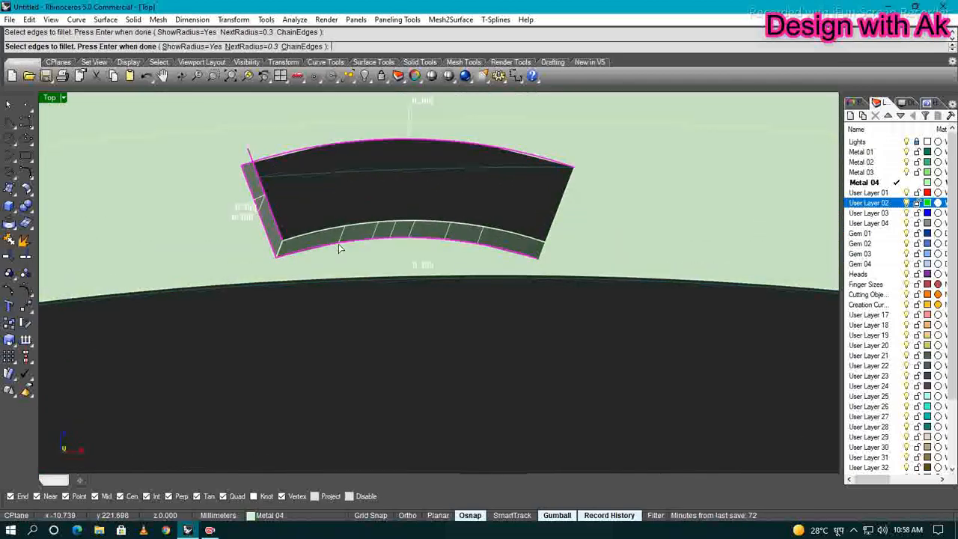
scroll(510, 265, down, 6)
ctrl+shift+right_drag(516, 261, 556, 356)
scroll(535, 254, down, 8)
Delete the plain wall band behind the upper edge of the leaf row in the top view
key(ctrl+F1)
scroll(572, 258, up, 9)
click(575, 273)
scroll(574, 274, down, 3)
right_drag(574, 274, 517, 194)
key(Delete)
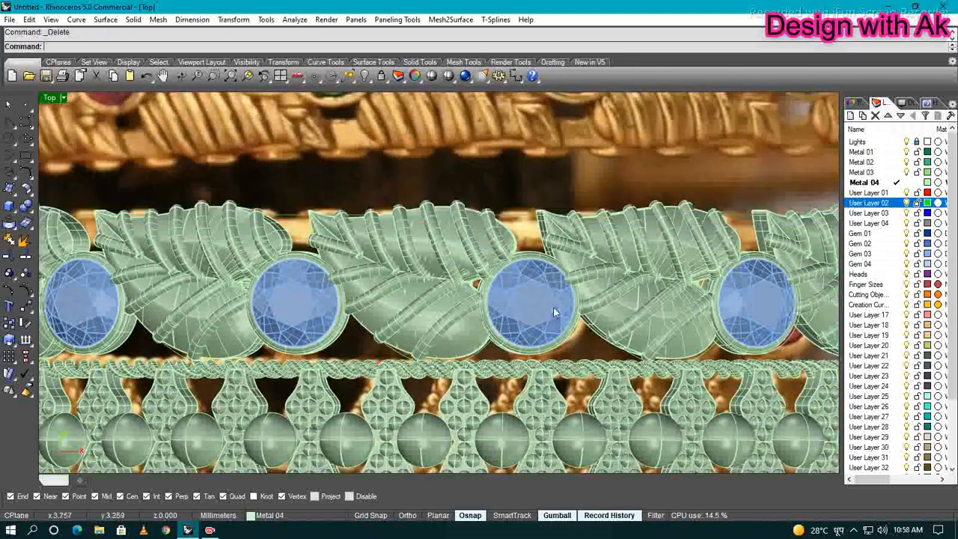
scroll(553, 307, down, 4)
right_drag(553, 307, 516, 178)
key(Escape)
scroll(449, 322, down, 3)
scroll(423, 340, up, 4)
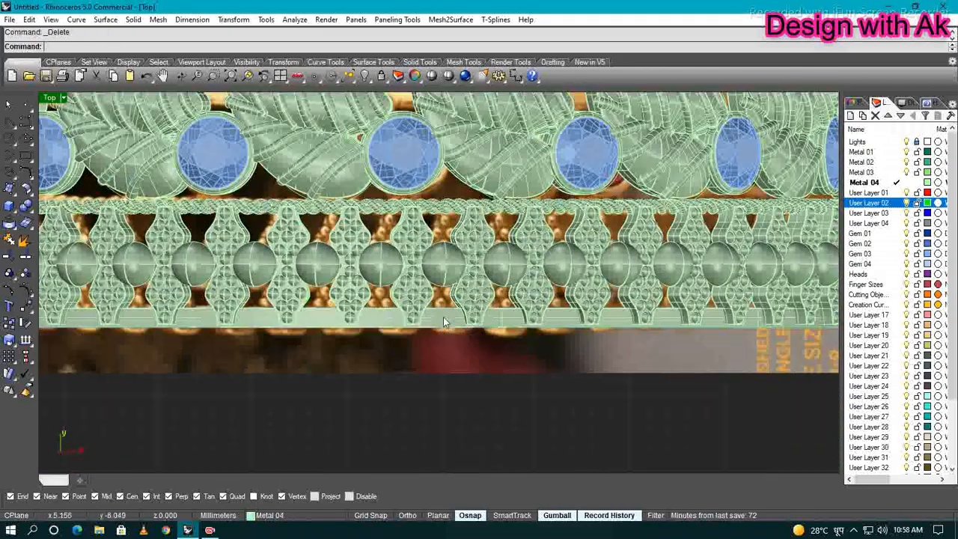
Mirror the lower wall band with cutouts across a horizontal plane through the origin, keeping the original
click(444, 316)
right_drag(484, 343, 518, 384)
text(mi)
key(Return)
text(0)
key(Return)
scroll(563, 292, down, 10)
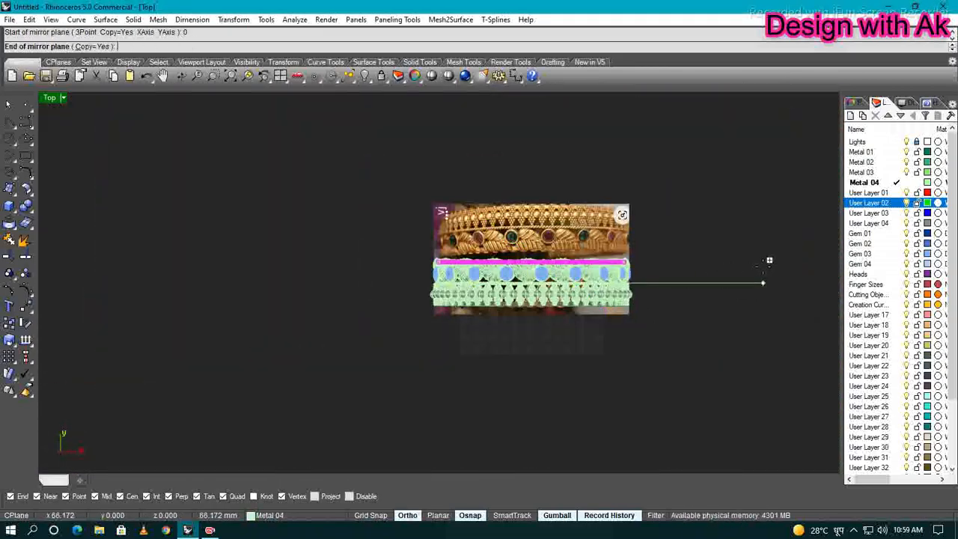
shift+click(767, 262)
Inspect the mirrored band and shift it slightly along Y at the leaf row's upper edge
scroll(572, 262, up, 6)
scroll(548, 232, up, 7)
right_drag(500, 344, 515, 304)
scroll(502, 277, down, 4)
ctrl+shift+right_drag(636, 337, 404, 294)
scroll(402, 295, up, 9)
click(397, 261)
key(ctrl+F1)
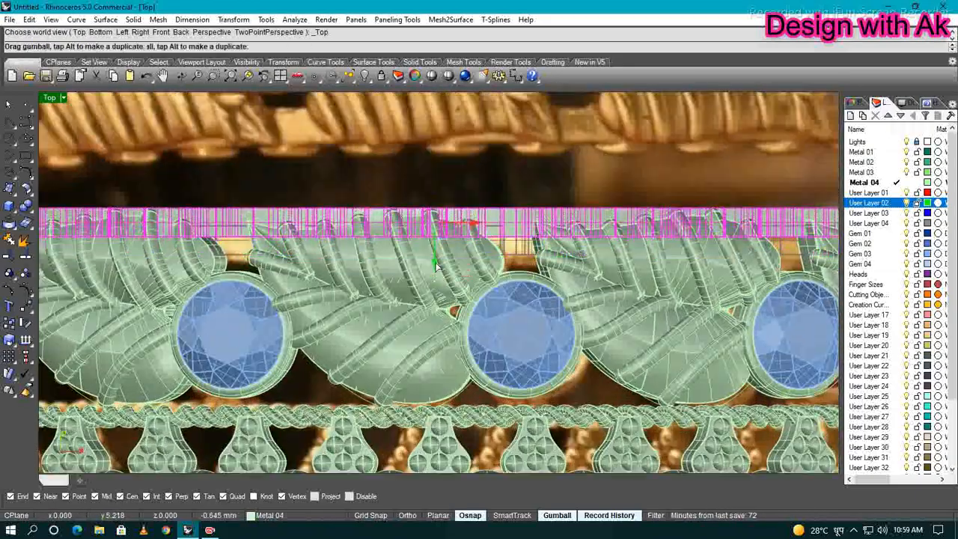
scroll(479, 304, down, 6)
right_drag(549, 341, 492, 289)
key(Escape)
scroll(464, 314, up, 3)
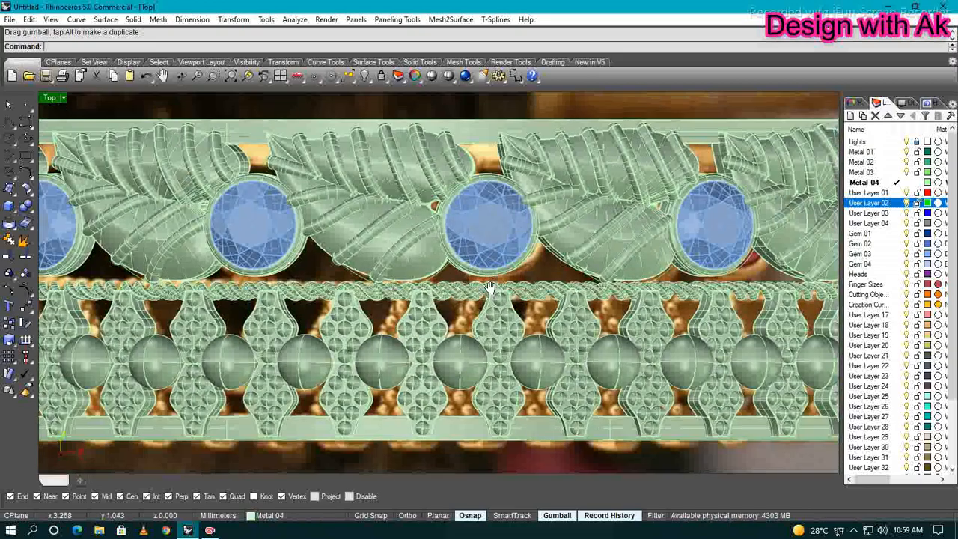
Try moving the leaf and stone parts near the ring's centre, and undo the drag
scroll(492, 262, up, 6)
click(468, 279)
key(ctrl+z)
click(504, 305)
drag(549, 313, 534, 305)
key(ctrl+z)
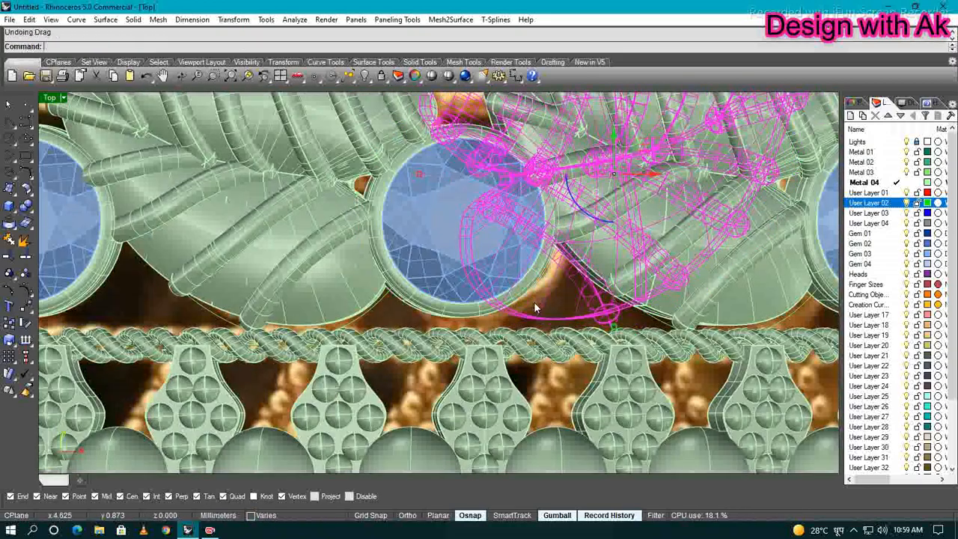
Select the centre leaf with its adjoining stone and setting, and shift them slightly down toward the rope
click(510, 303)
scroll(344, 276, down, 2)
shift+click(303, 251)
right_drag(337, 162, 357, 220)
drag(346, 212, 346, 234)
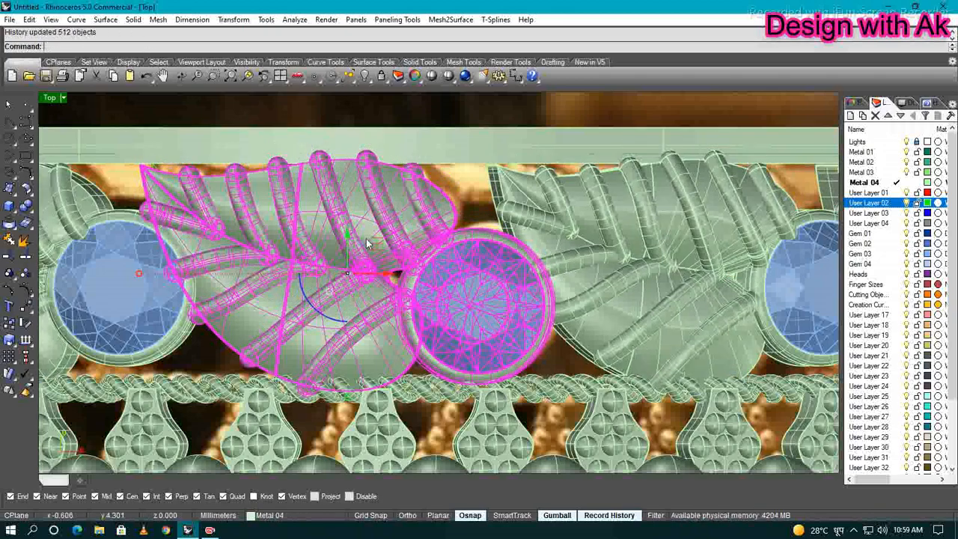
Replace the upper wall band with a fresh mirror copy of the lower band across the horizontal plane through the origin
scroll(350, 271, down, 4)
click(425, 198)
scroll(494, 236, down, 4)
click(489, 405)
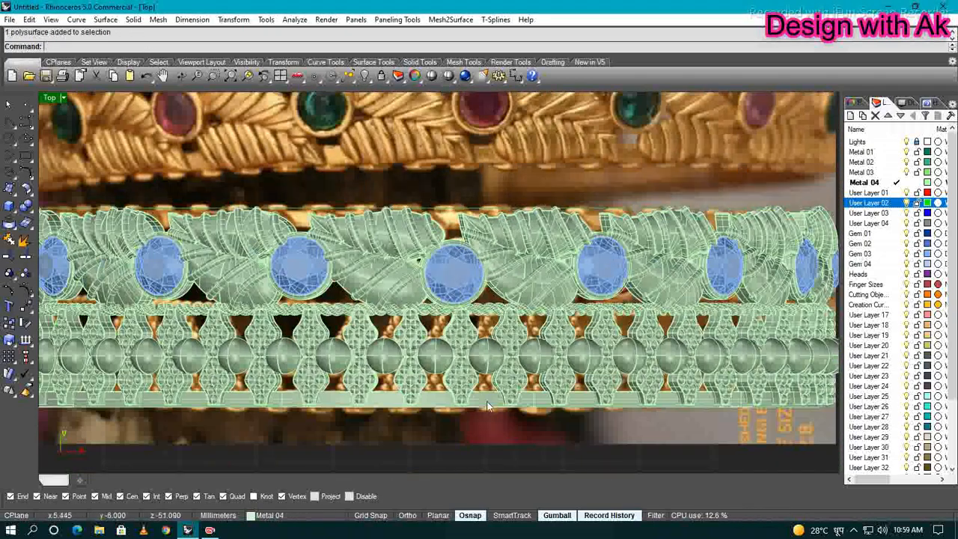
text(mi)
key(Return)
text(0)
key(Return)
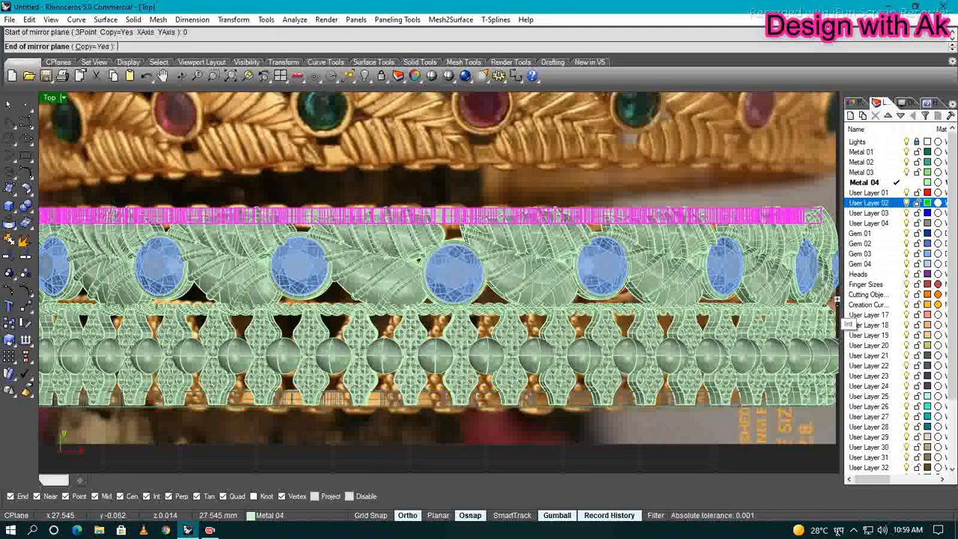
scroll(835, 299, down, 6)
scroll(405, 359, down, 9)
shift+click(578, 368)
click(579, 368)
scroll(529, 346, up, 8)
right_drag(432, 269, 486, 283)
scroll(486, 283, up, 4)
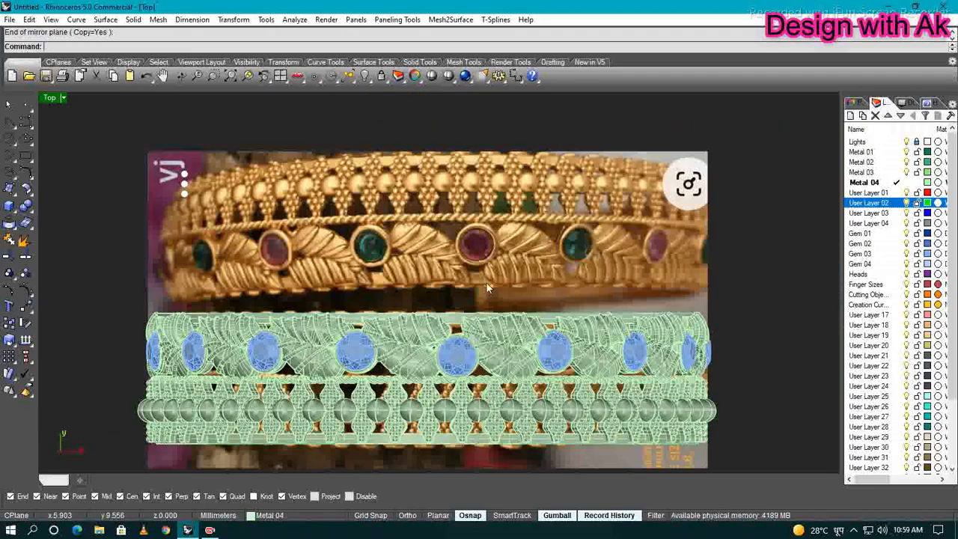
Shade the bangle in ClayooSculpt mode and examine its leaves, beaded motifs and wall cutouts from several angles
scroll(487, 285, up, 5)
click(432, 76)
scroll(434, 188, down, 5)
mouse_move(428, 196)
ctrl+shift+right_down()
mouse_move(516, 160)
mouse_move(479, 176)
mouse_move(479, 188)
mouse_move(479, 180)
mouse_move(387, 167)
mouse_move(532, 372)
ctrl+shift+right_up()
scroll(479, 179, up, 4)
key(ctrl+F1)
scroll(521, 321, up, 2)
scroll(521, 322, down, 5)
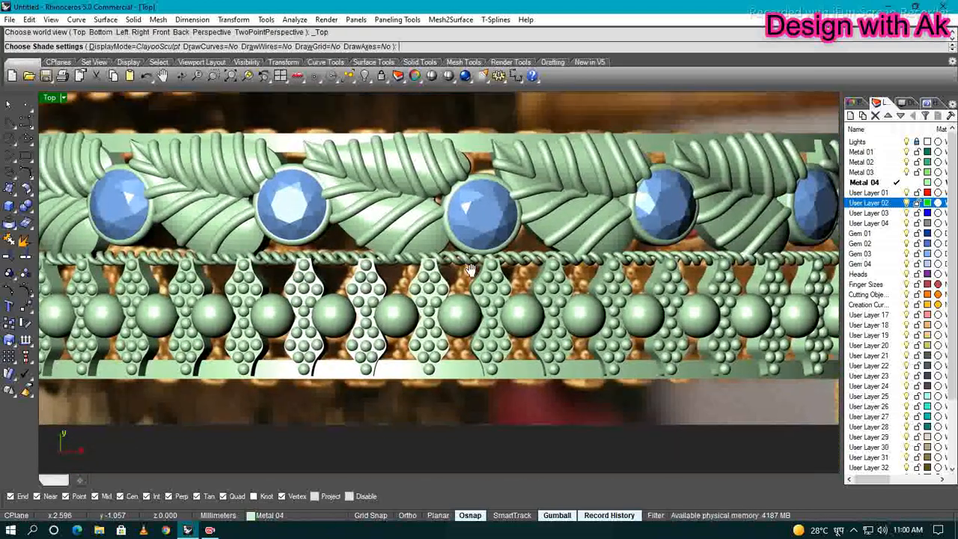
ctrl+shift+right_drag(521, 321, 633, 349)
mouse_move(578, 191)
ctrl+shift+right_down()
mouse_move(517, 133)
mouse_move(485, 191)
ctrl+shift+right_up()
right_drag(590, 346, 524, 285)
scroll(479, 240, up, 10)
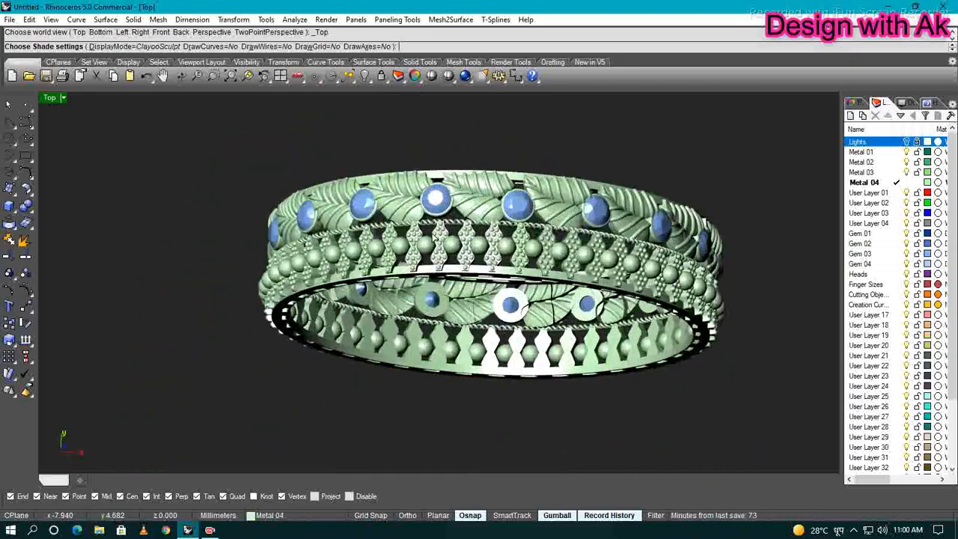
right_drag(479, 240, 449, 218)
scroll(449, 217, down, 6)
scroll(464, 255, up, 8)
right_drag(464, 255, 525, 229)
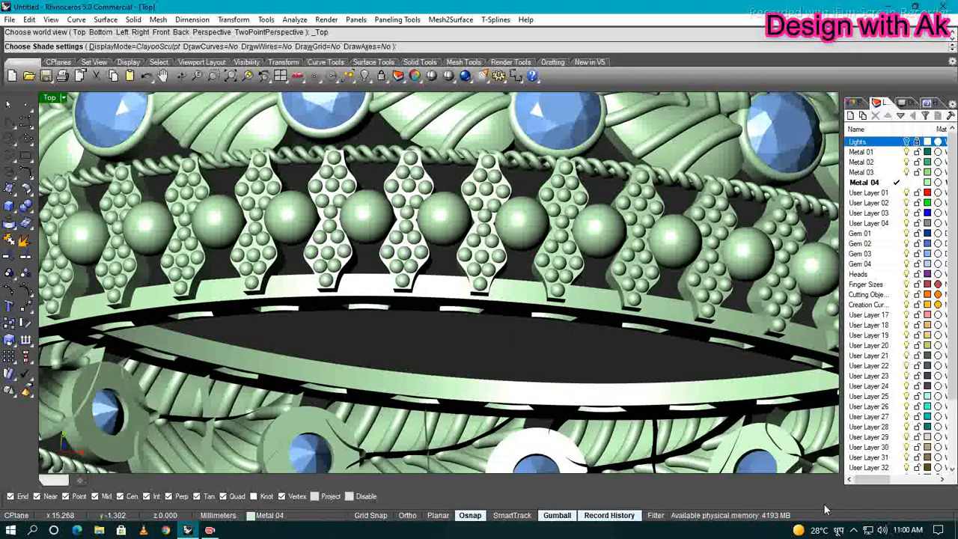